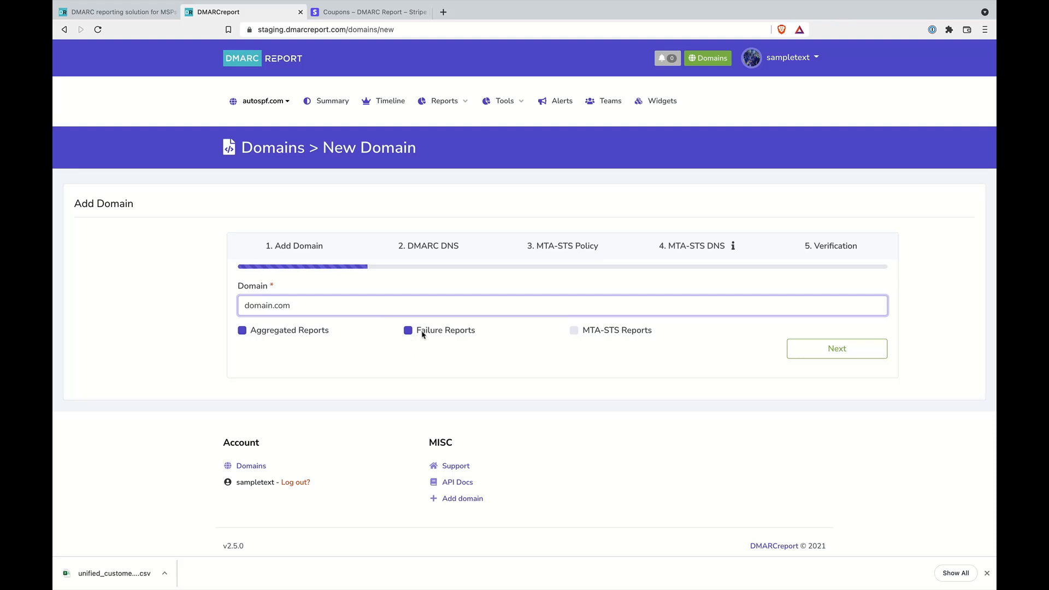
Step: Submit domain.com as a new domain with Aggregated, Failure and MTA-STS Reports enabled
left_click(410, 331)
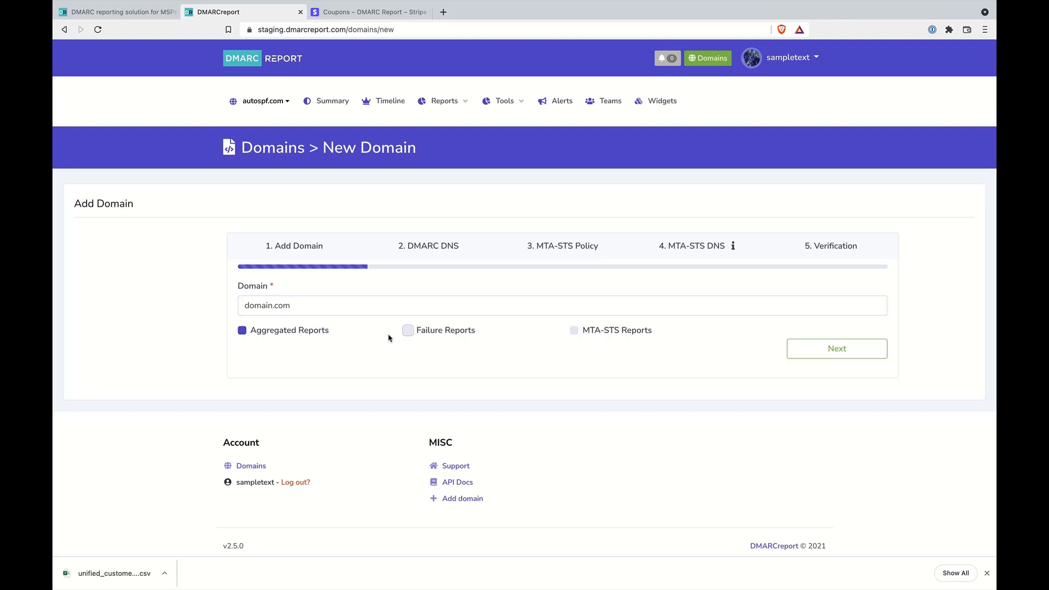
left_click(410, 335)
left_click(575, 332)
left_click(827, 352)
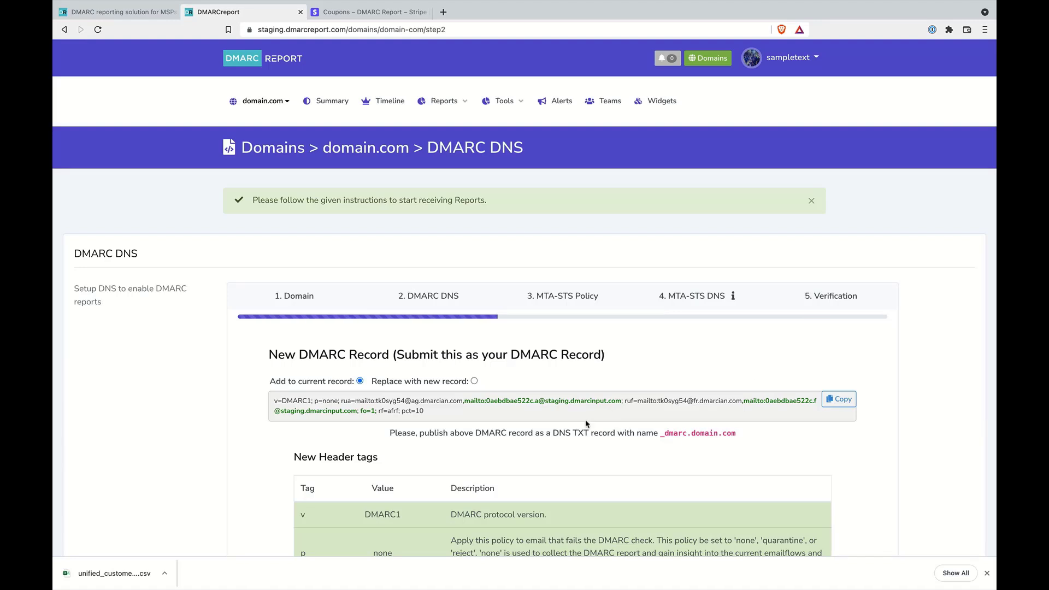
Step: Choose to replace the current DMARC record with a new record and copy the generated record
scroll(586, 423, "down", 3)
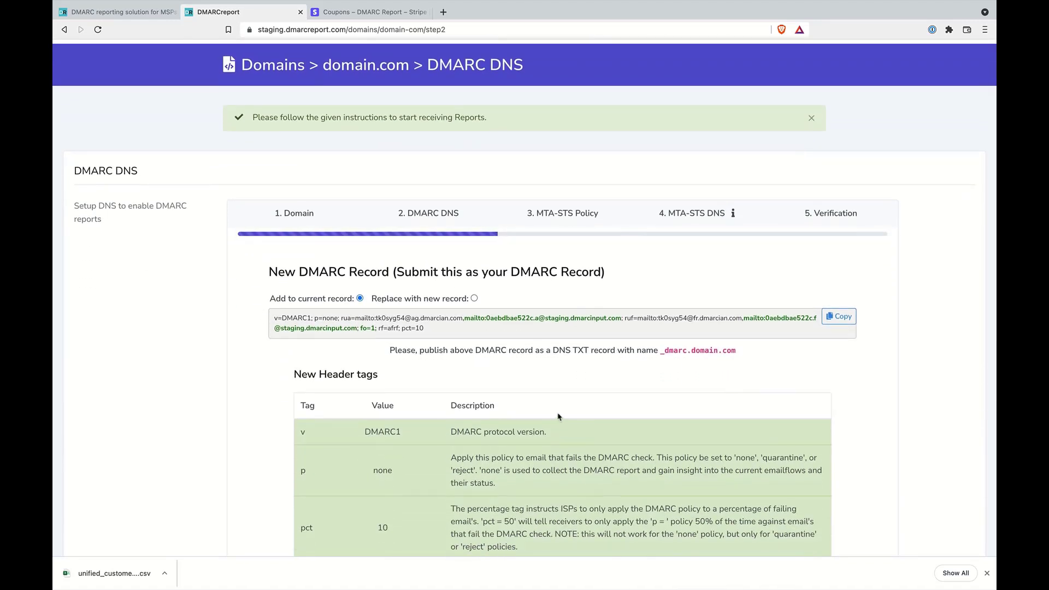
scroll(546, 407, "down", 3)
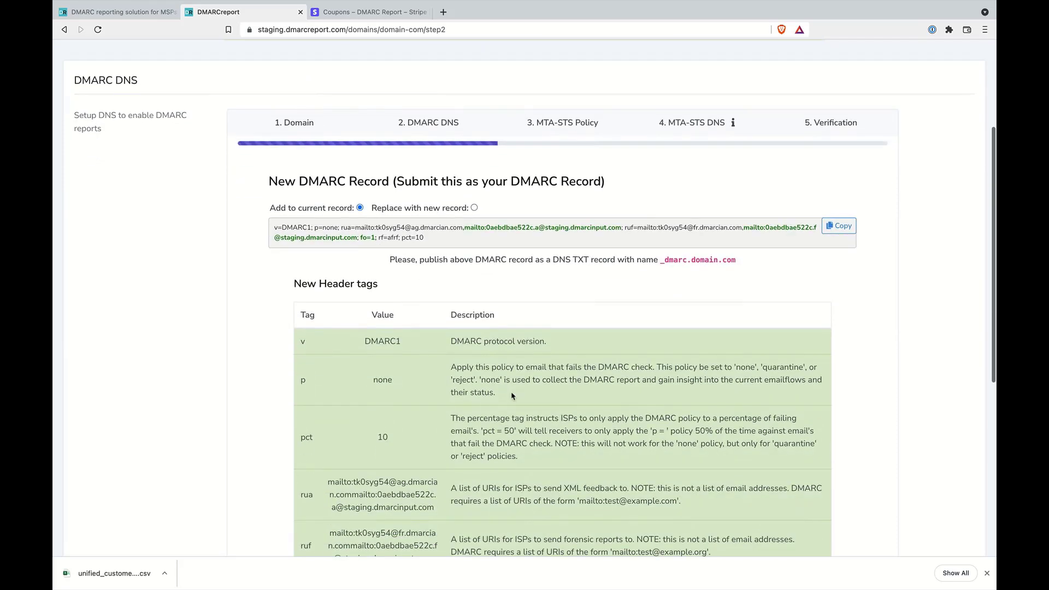
scroll(513, 396, "down", 2)
scroll(565, 330, "up", 2)
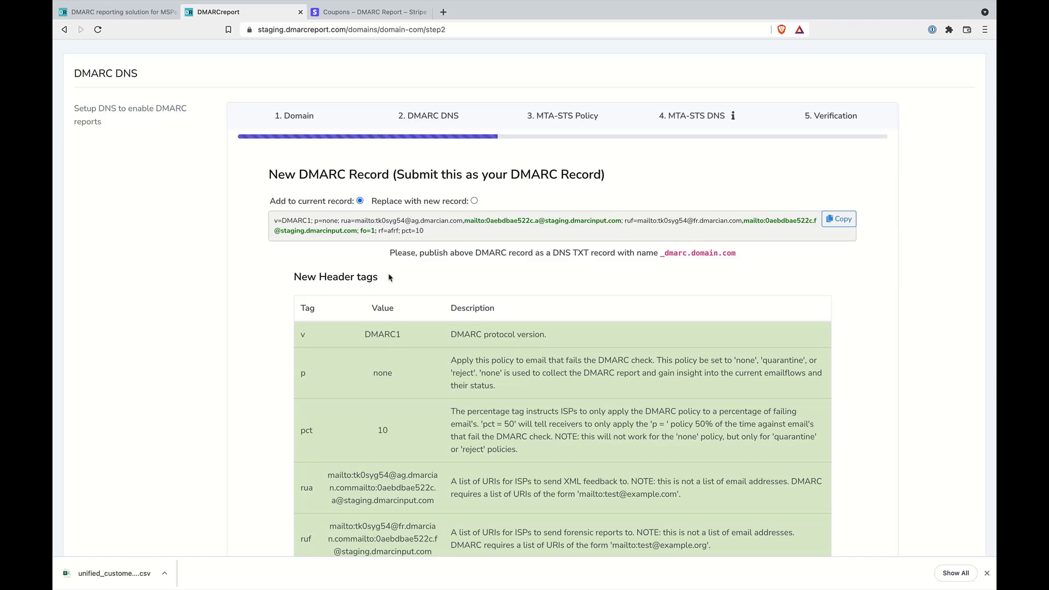
scroll(389, 278, "down", 3)
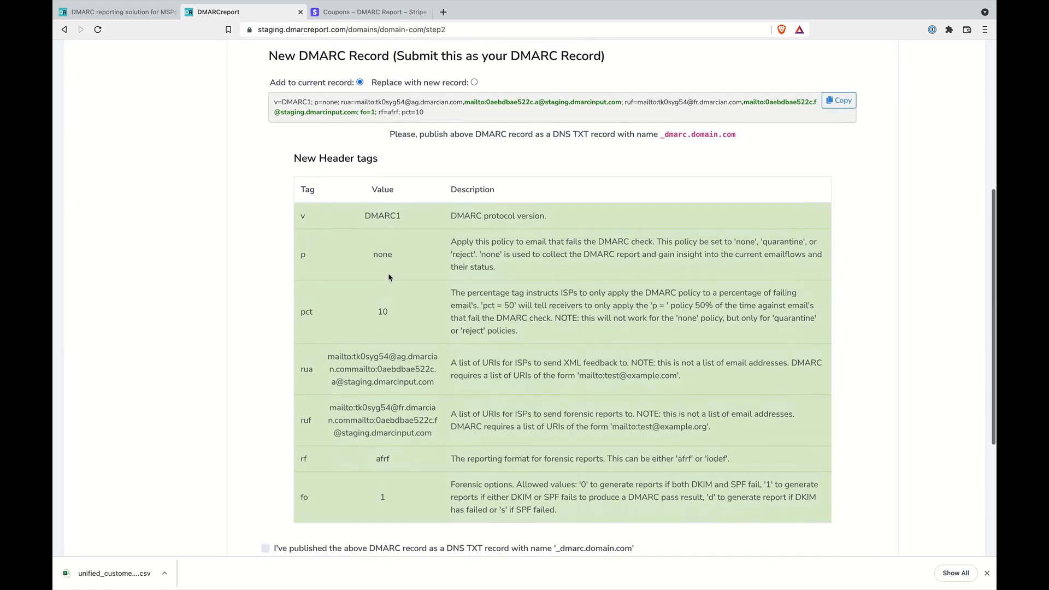
scroll(389, 277, "up", 2)
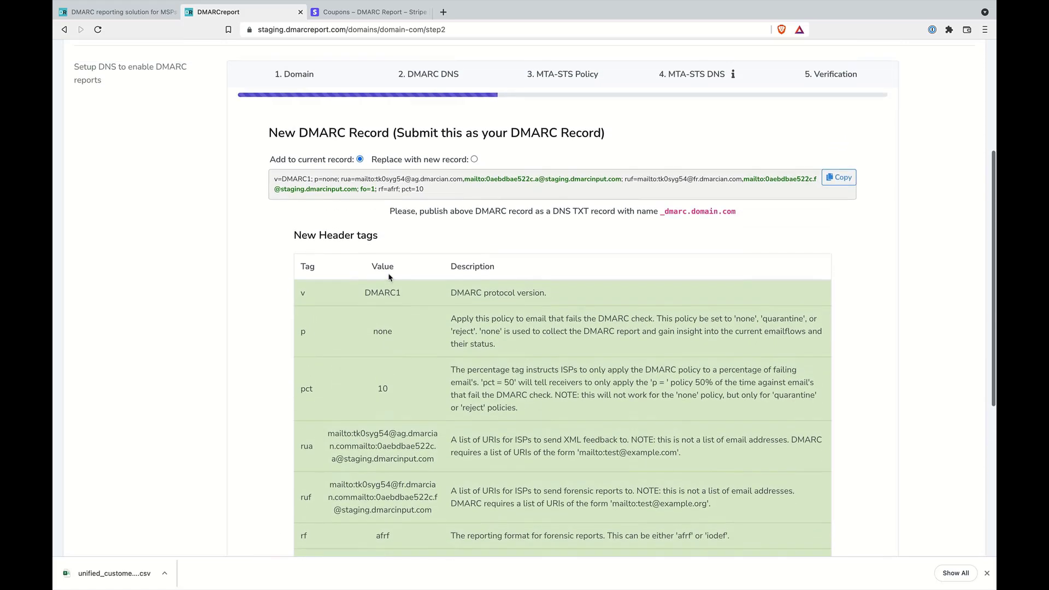
left_click(474, 160)
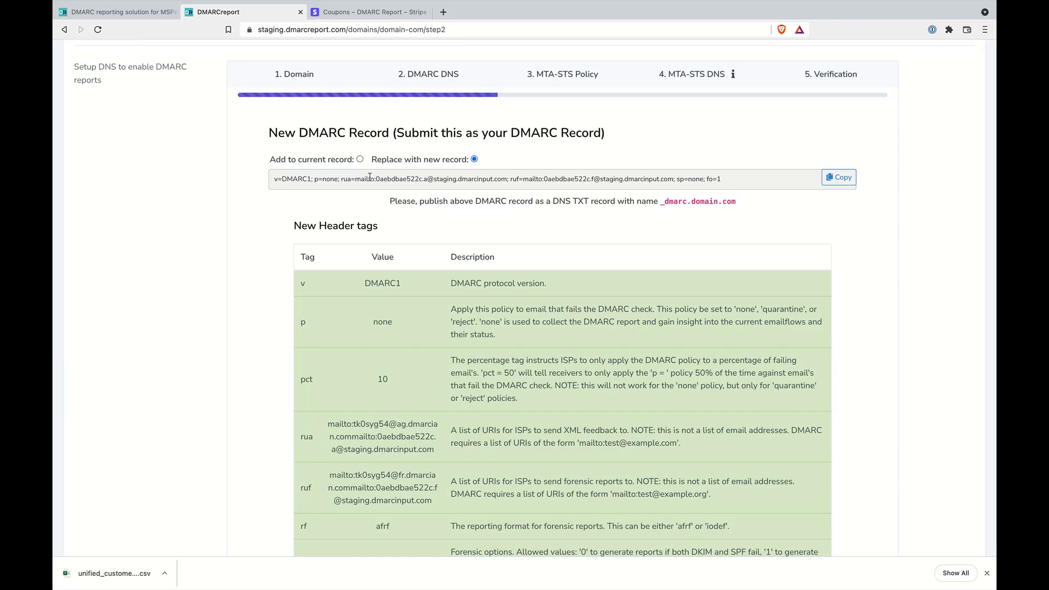
left_click(839, 177)
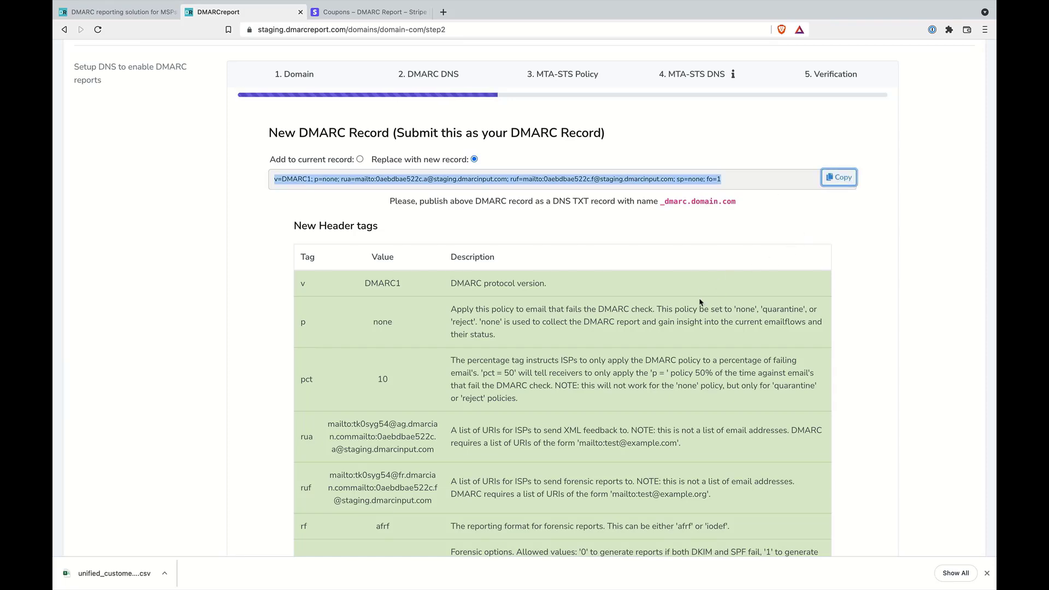
Step: Confirm that the DMARC record is published as a TXT record named _dmarc.domain.com and continue to the MTA-STS policy
scroll(700, 302, "down", 5)
scroll(699, 284, "up", 3)
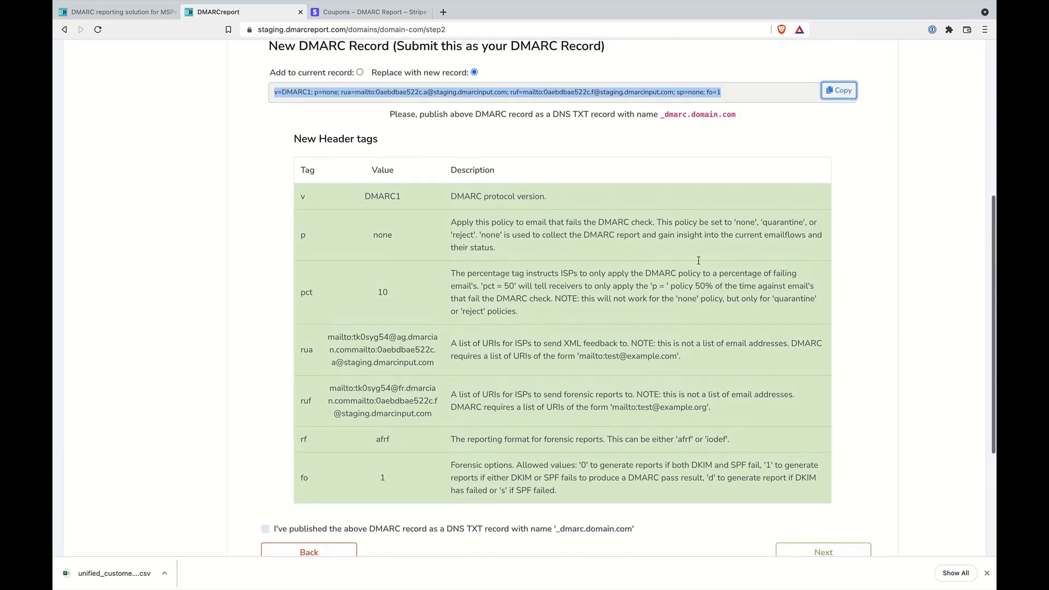
left_click_drag(660, 117, 688, 115)
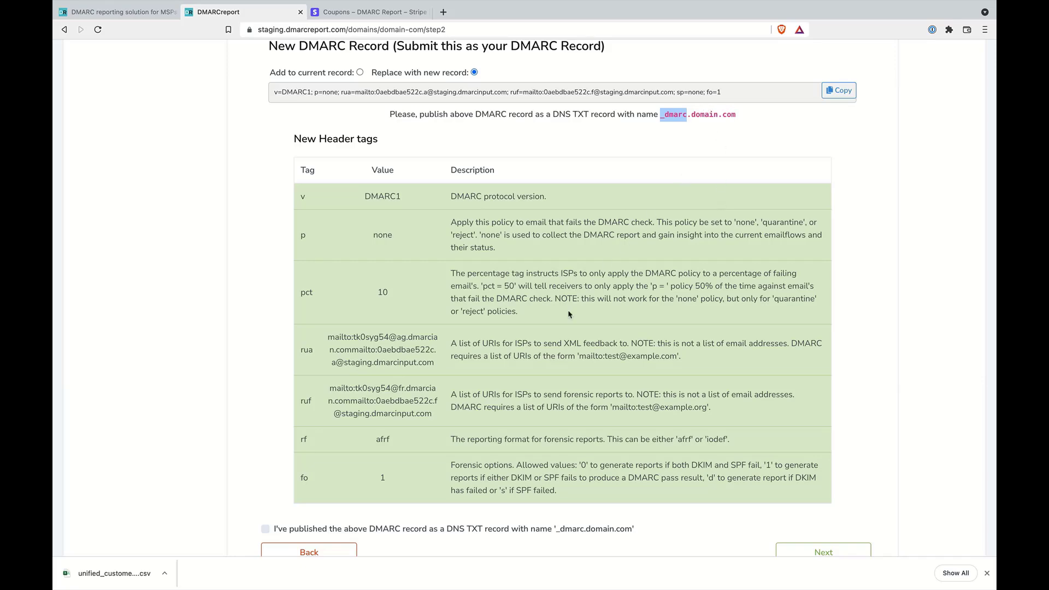
scroll(568, 317, "down", 2)
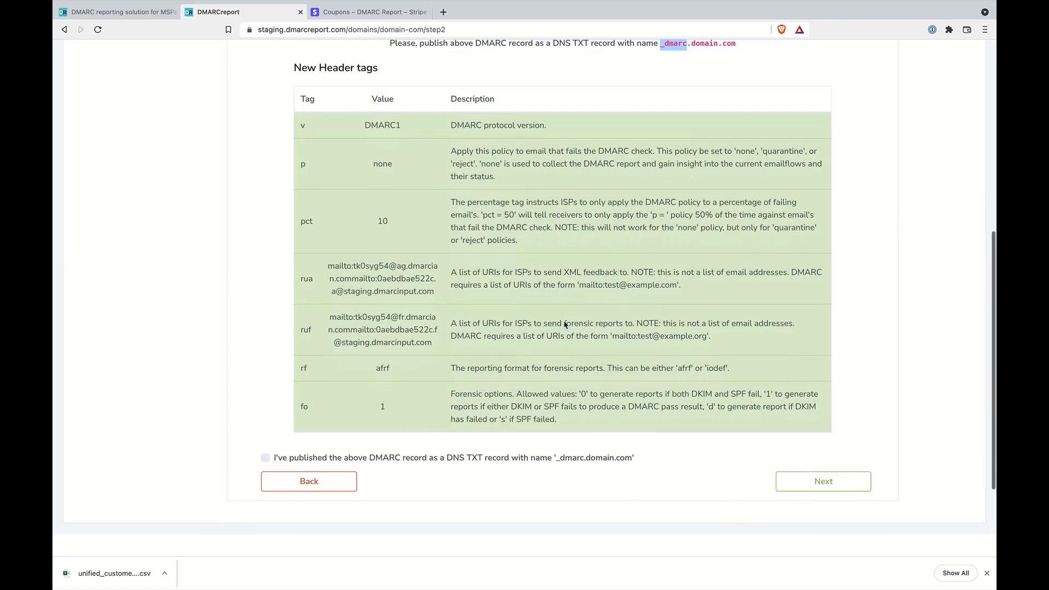
left_click(386, 462)
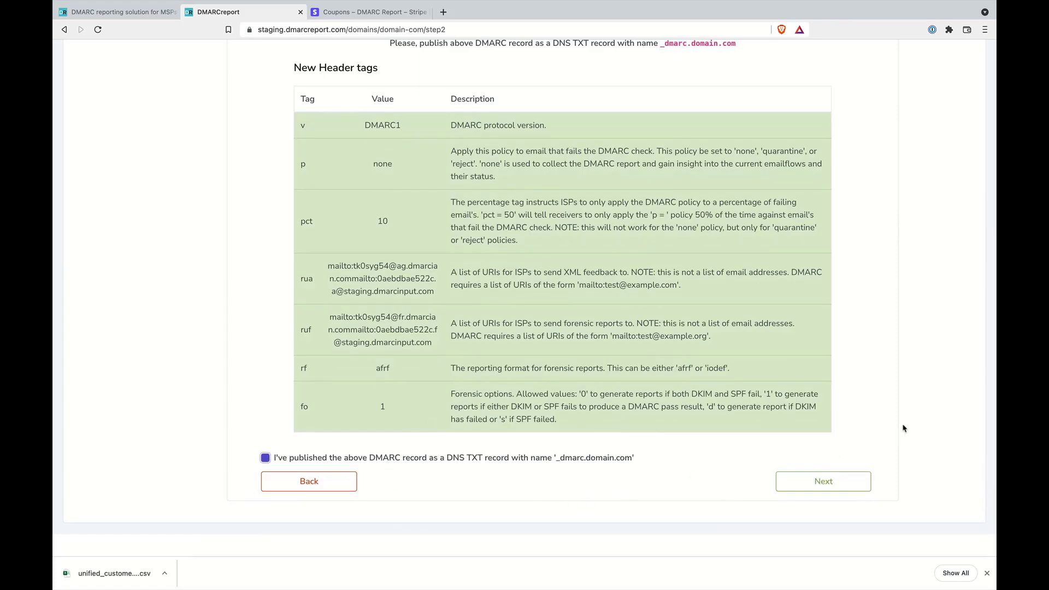
left_click(987, 573)
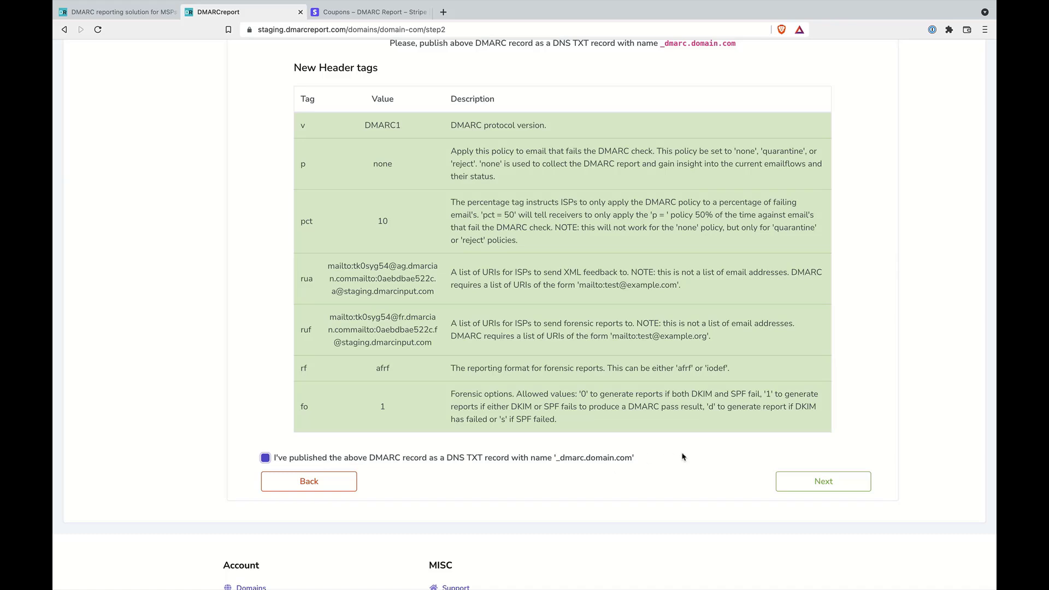
left_click(803, 480)
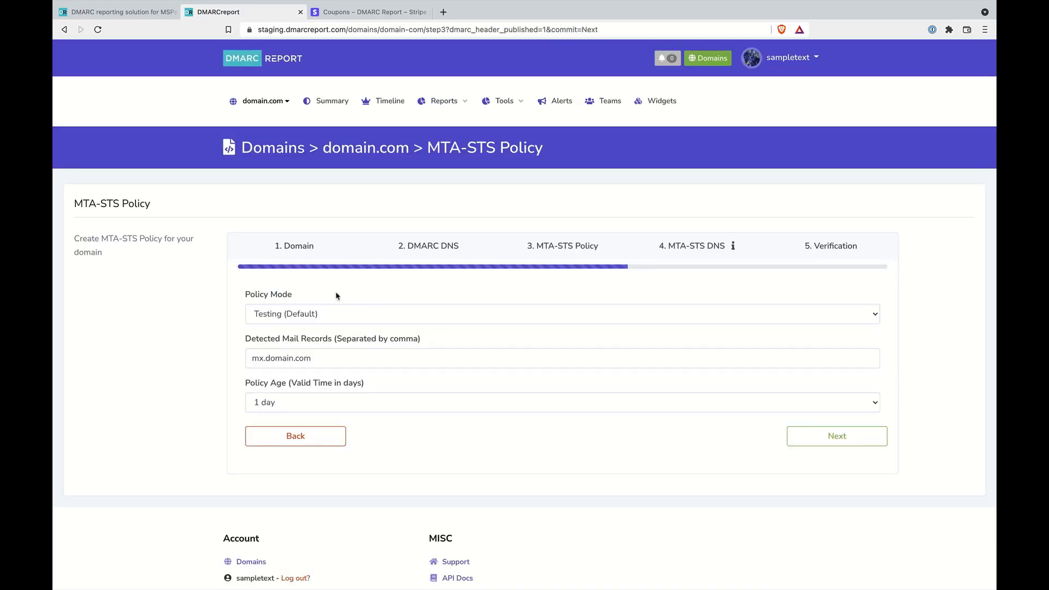
Step: Submit the MTA-STS policy with mode Testing (Default), mail record mx.domain.com and a policy age of 1 day
left_click(321, 359)
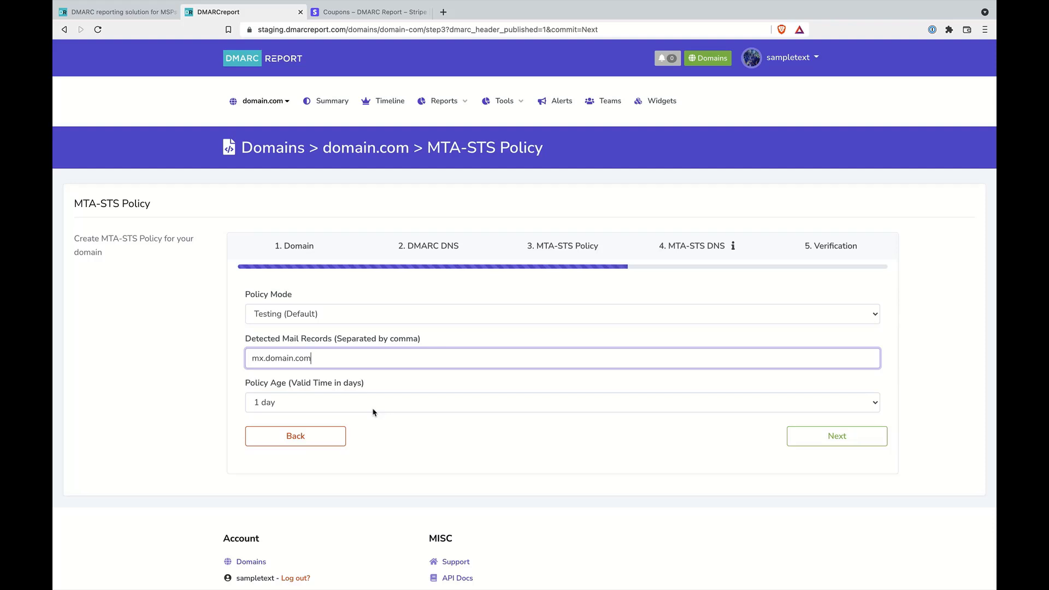
left_click(812, 438)
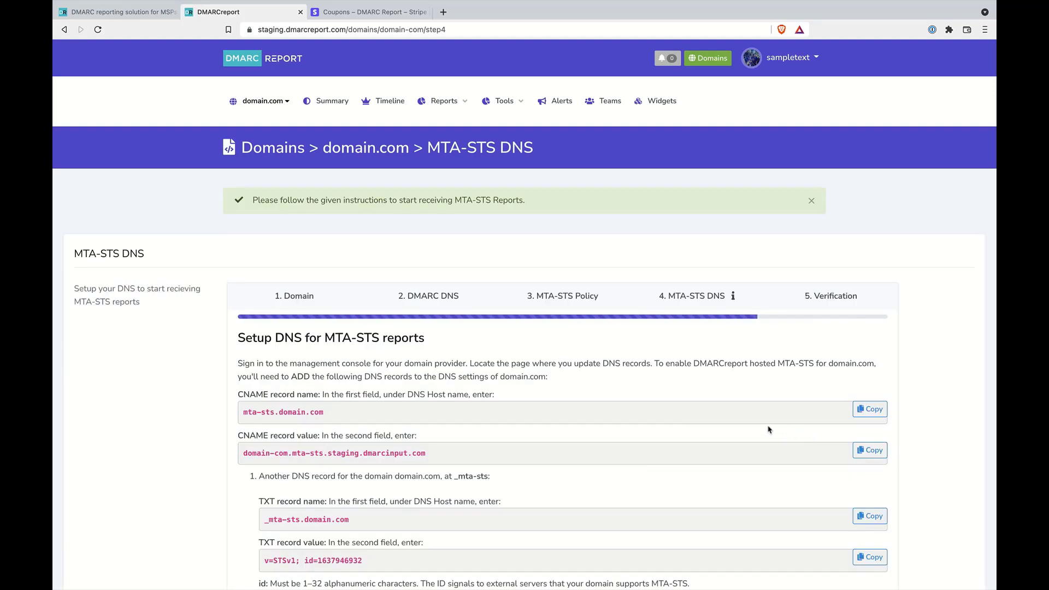
Step: Review the MTA-STS DNS instructions, confirm that the SMTP-TLS and MTA-STS records are published, and finish the domain setup
scroll(644, 461, "down", 1)
scroll(644, 461, "down", 1)
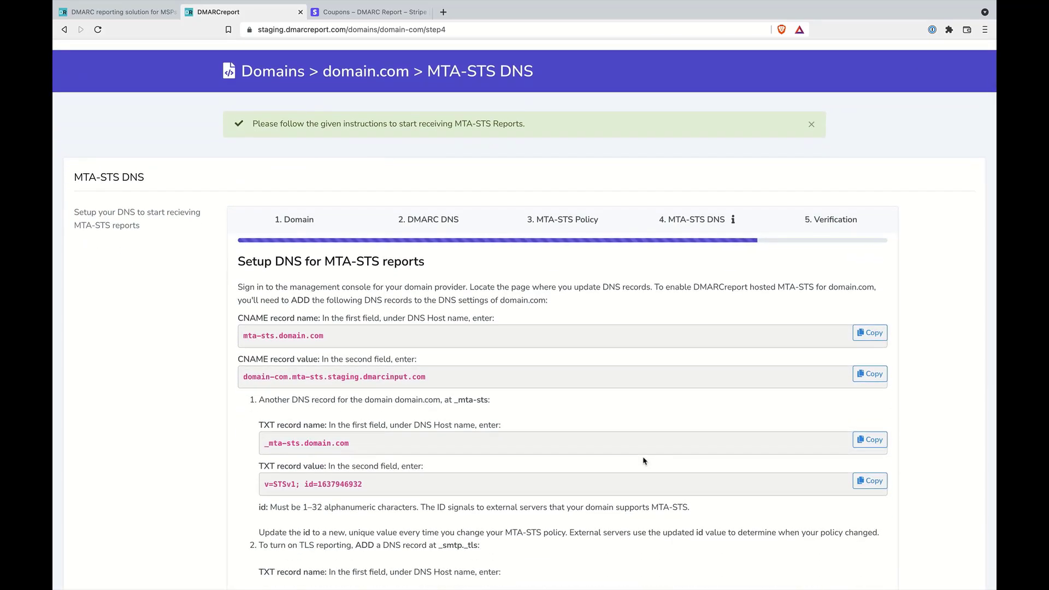
scroll(555, 417, "down", 2)
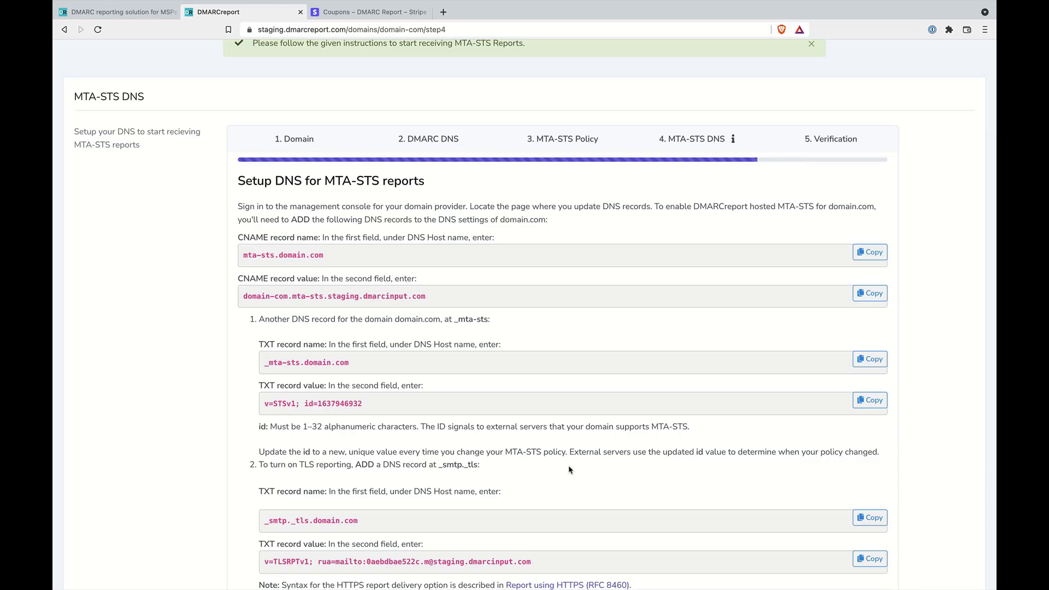
scroll(554, 292, "down", 2)
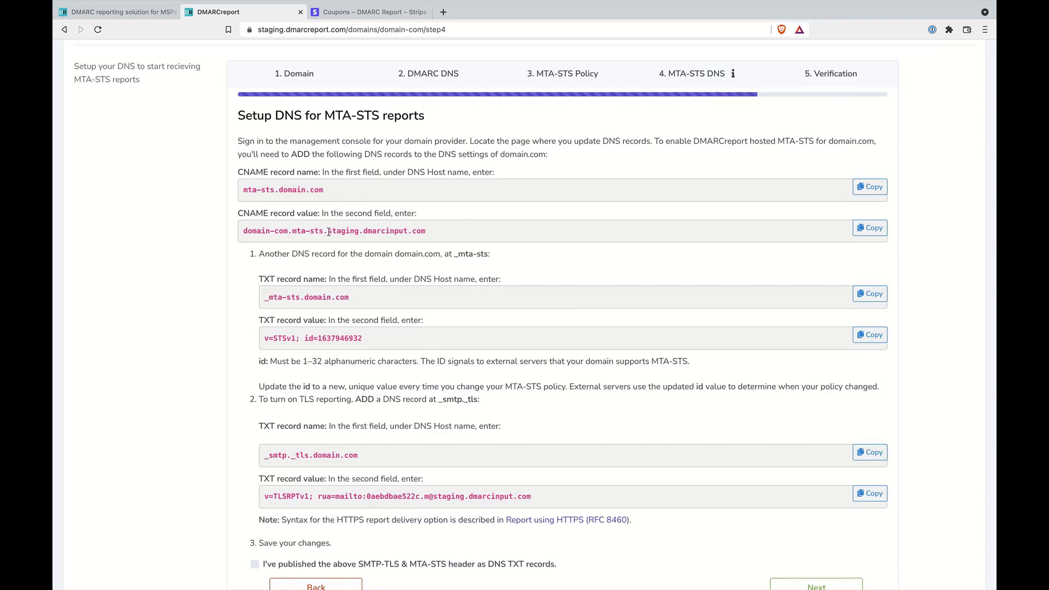
scroll(324, 299, "down", 1)
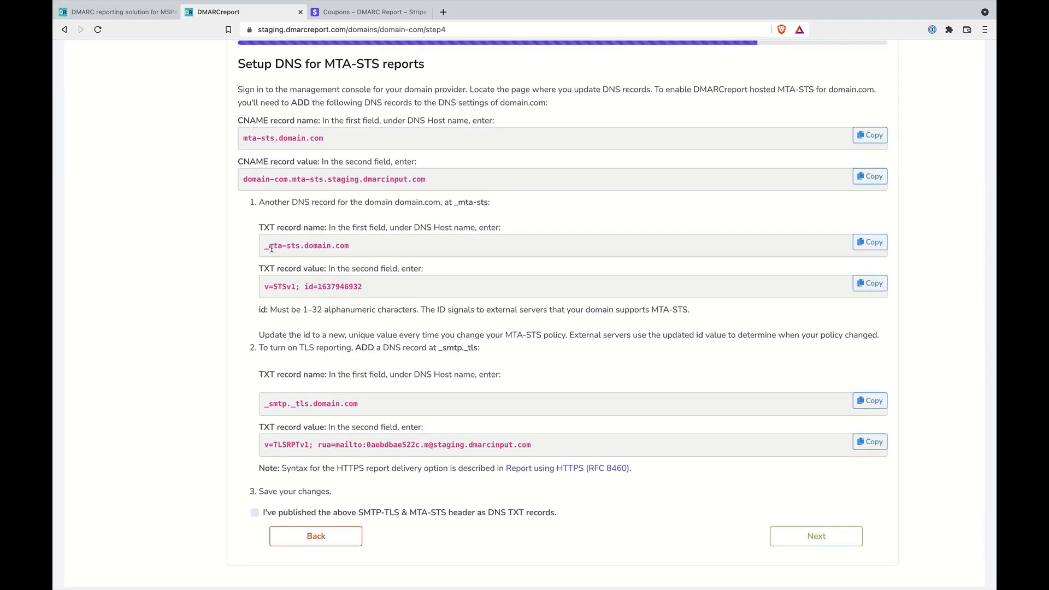
scroll(306, 350, "down", 1)
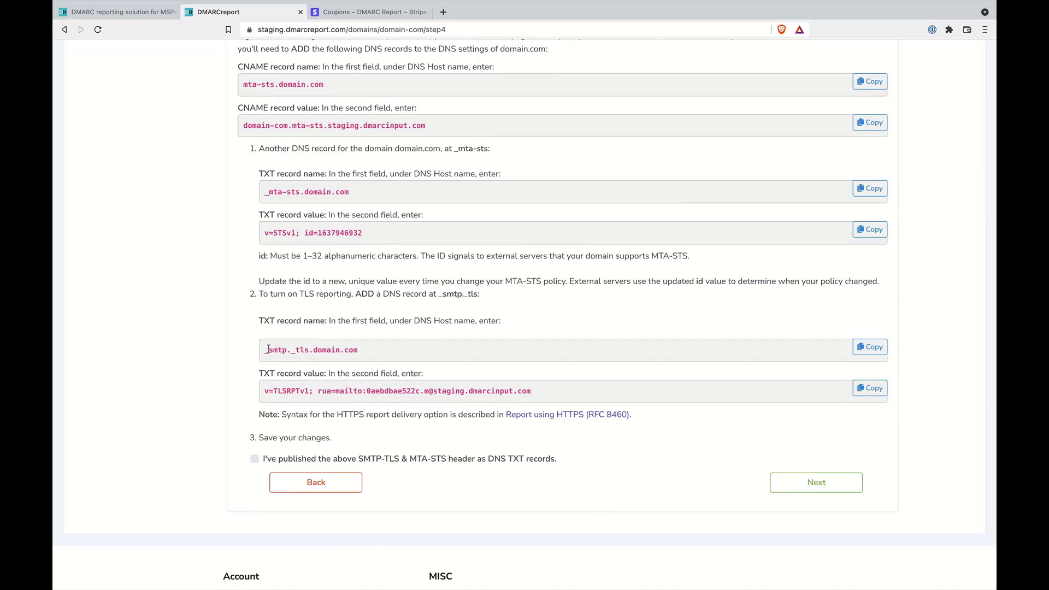
left_click(255, 459)
left_click(816, 484)
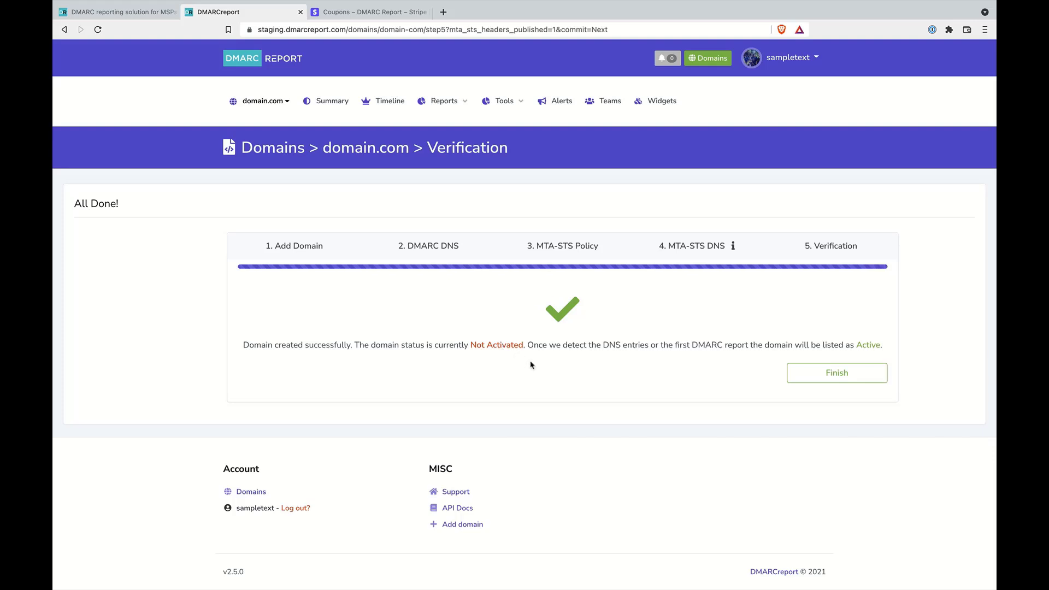
left_click(836, 375)
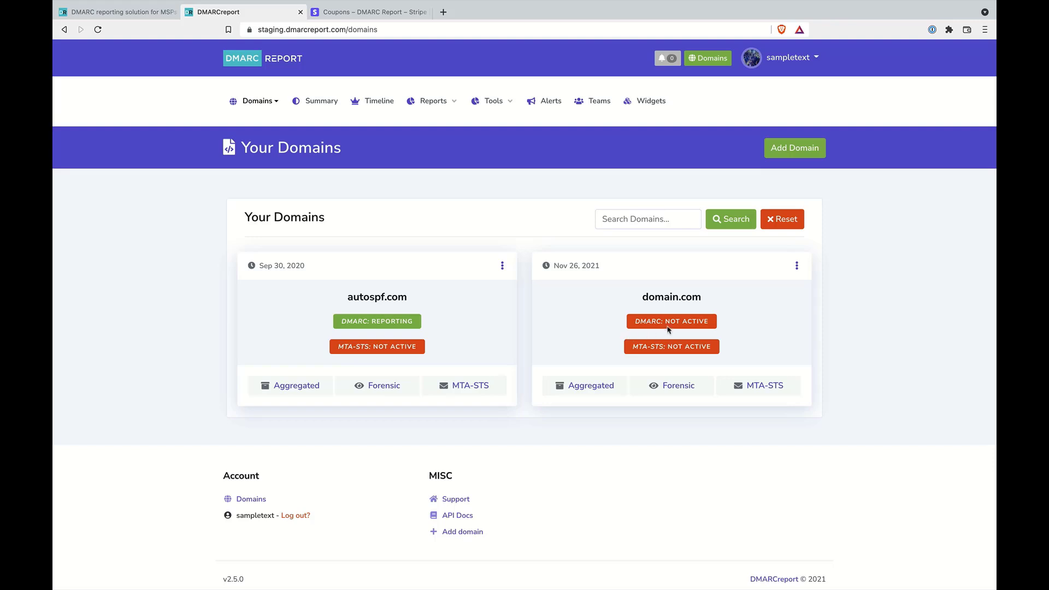
Step: Go to the overview of all domains and open the aggregate reports for autospf.com
mouse_move(694, 318)
left_click(274, 66)
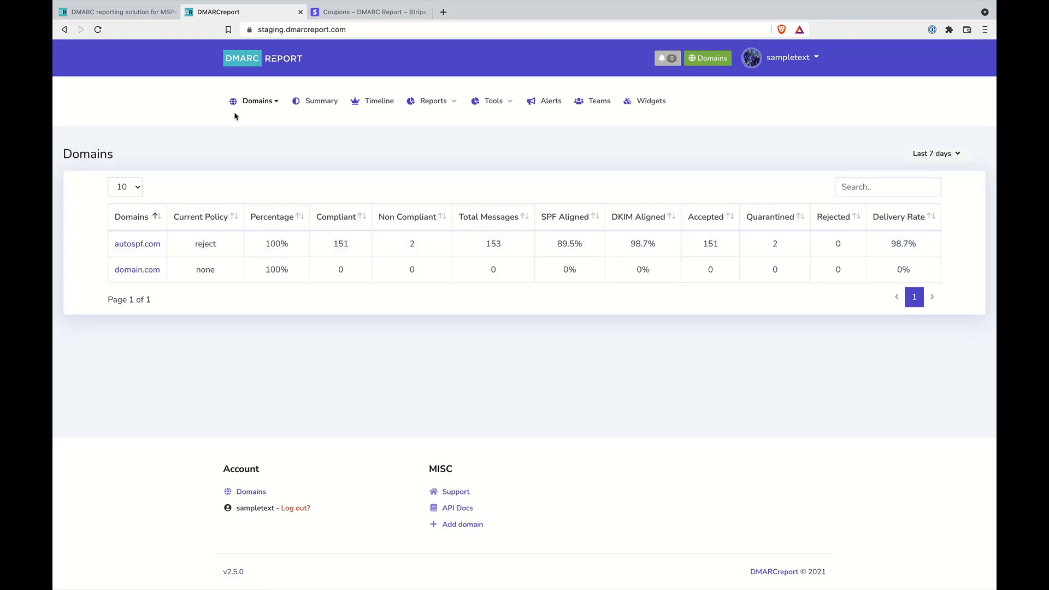
left_click(258, 104)
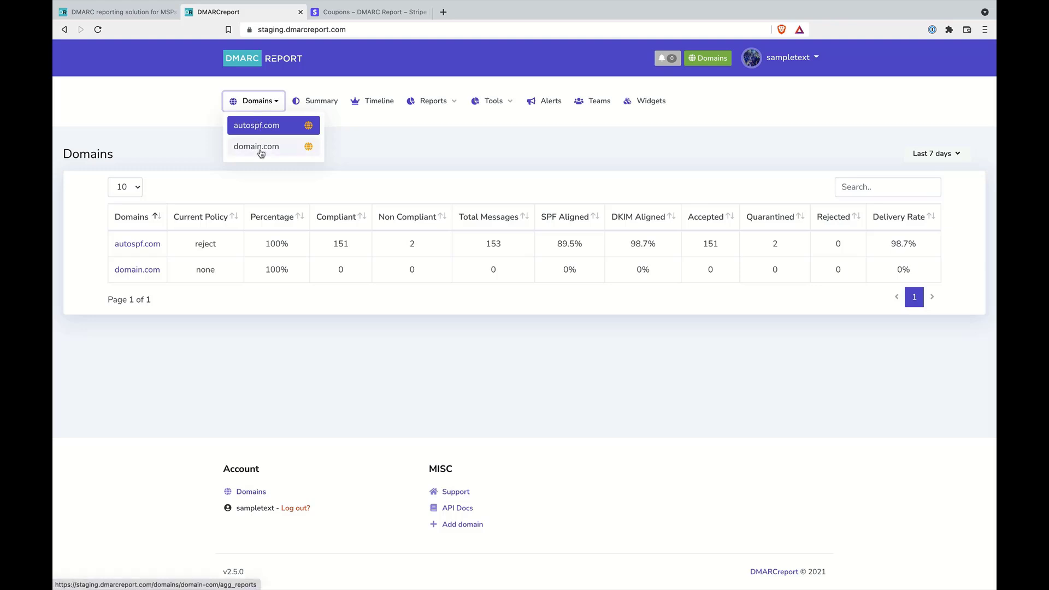
left_click(207, 188)
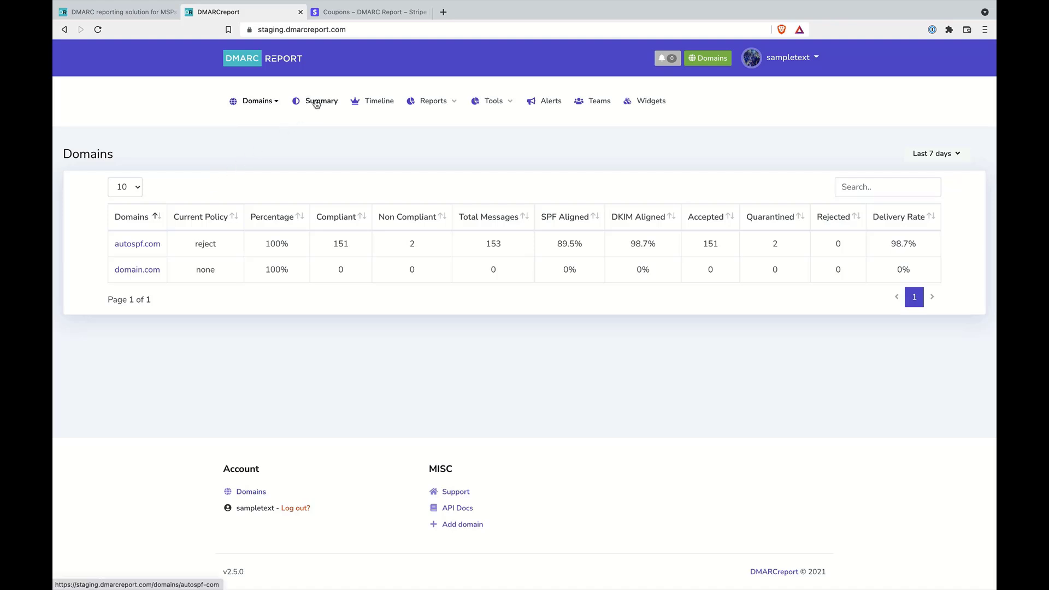
left_click(153, 247)
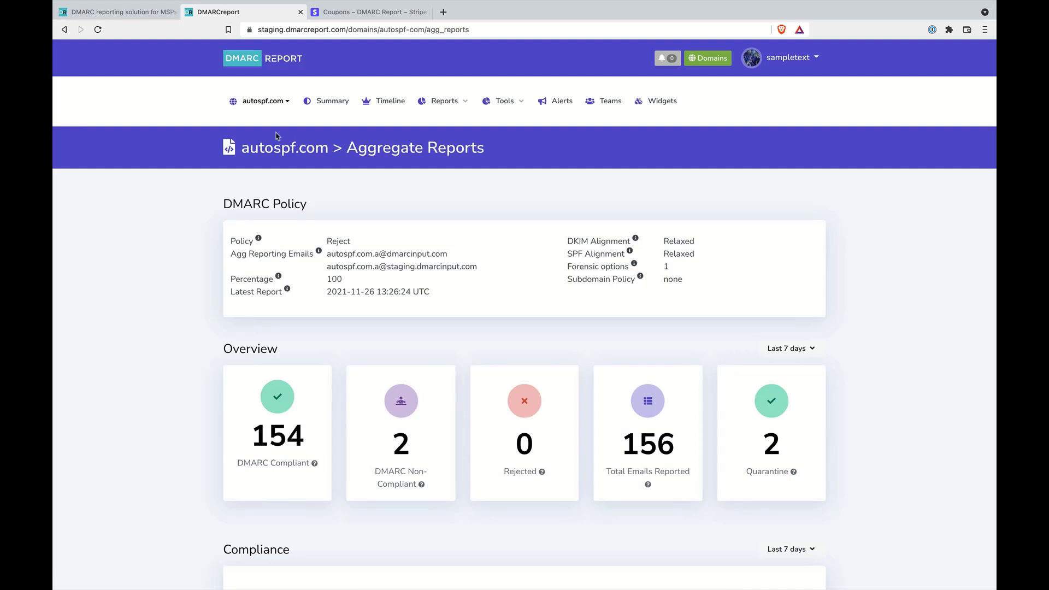
Step: Open the autospf.com summary and examine its DMARC, SPF and DKIM records
left_click(333, 105)
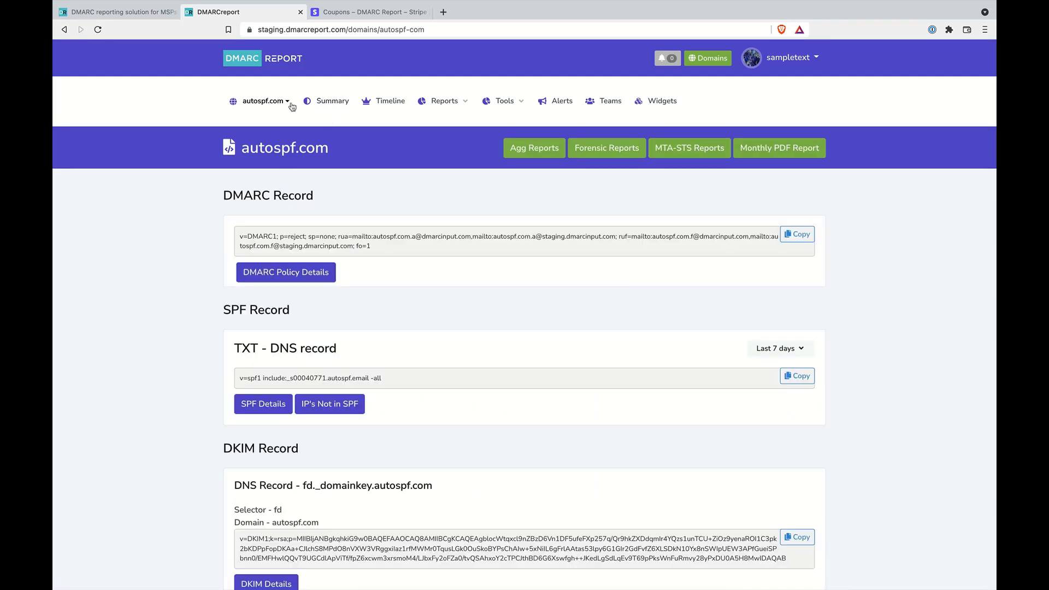
scroll(279, 189, "down", 2)
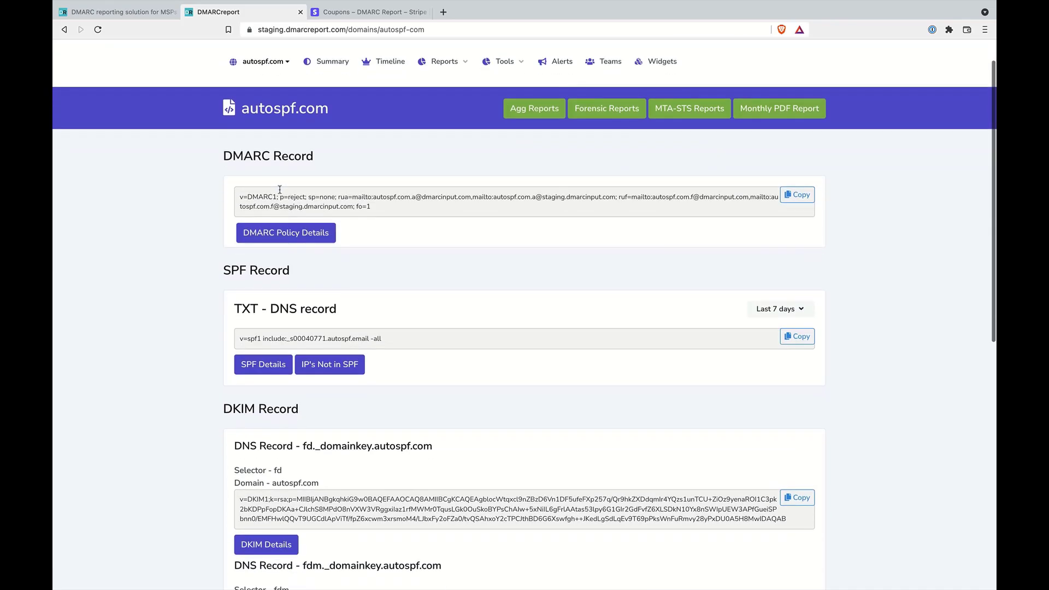
scroll(272, 285, "down", 2)
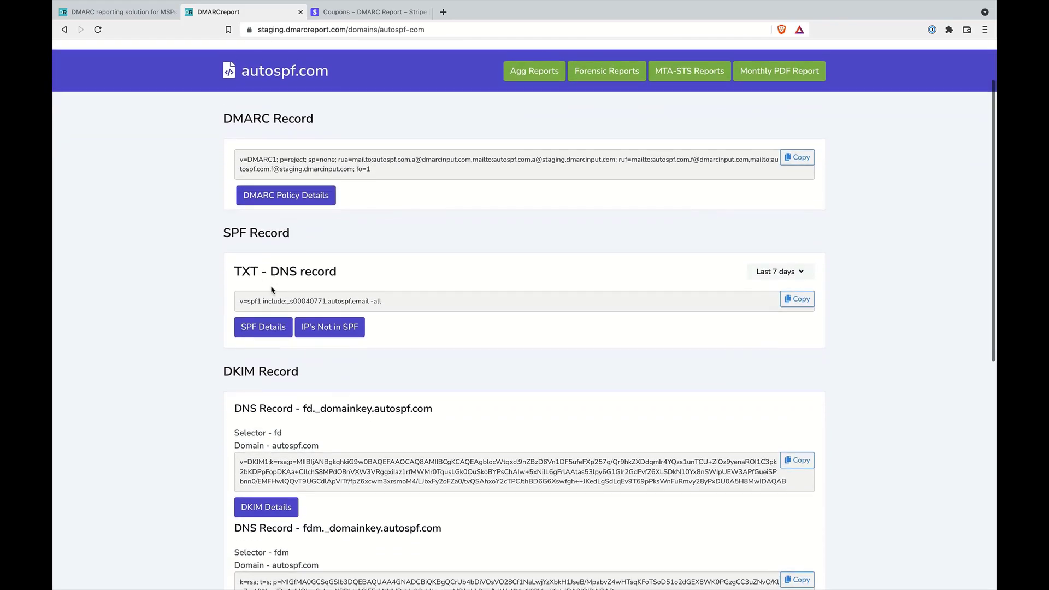
scroll(265, 320, "down", 2)
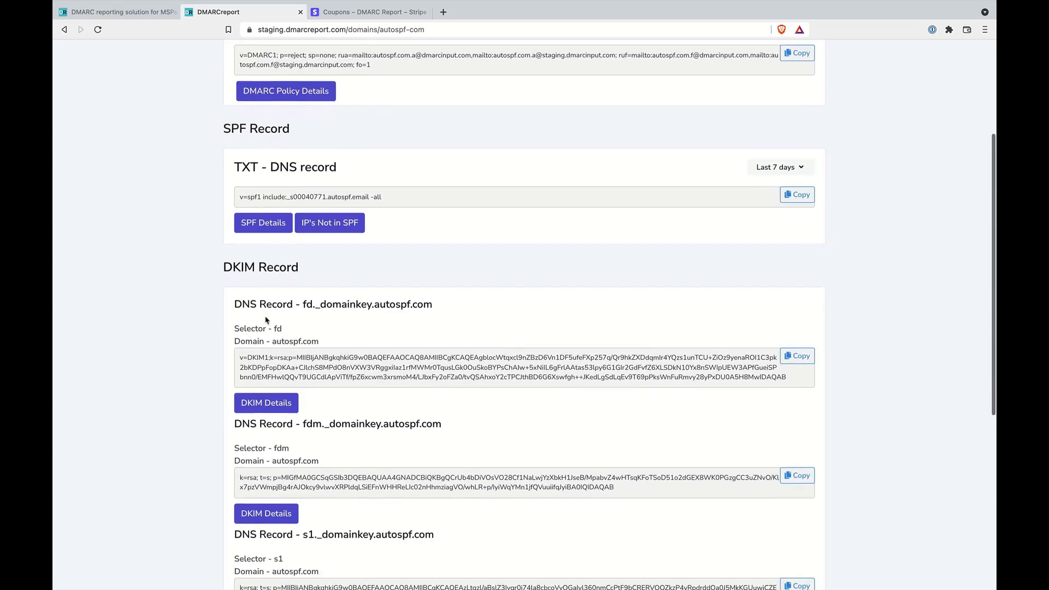
scroll(265, 316, "down", 2)
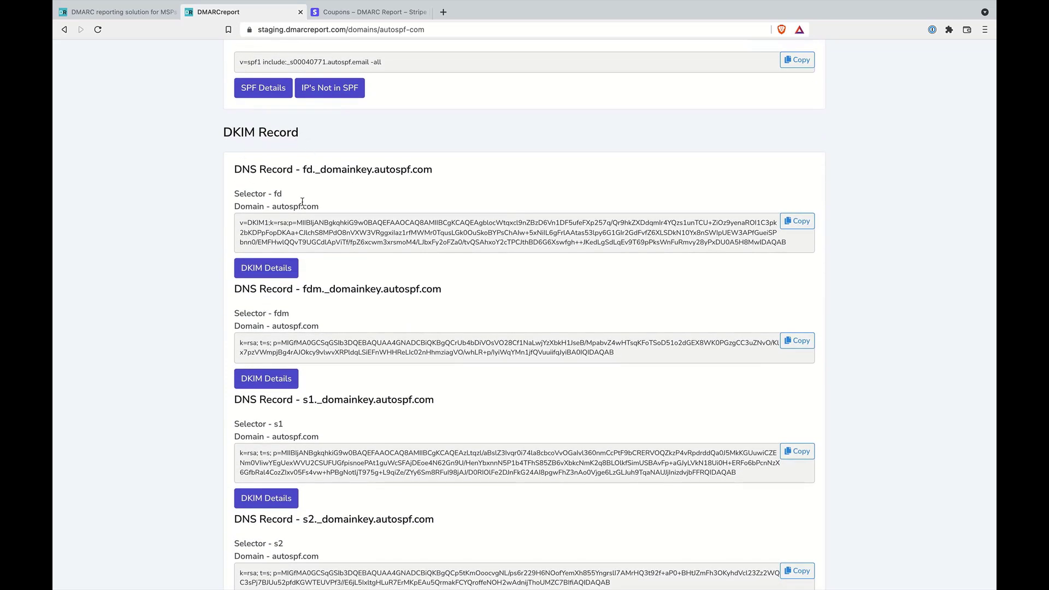
scroll(302, 201, "down", 2)
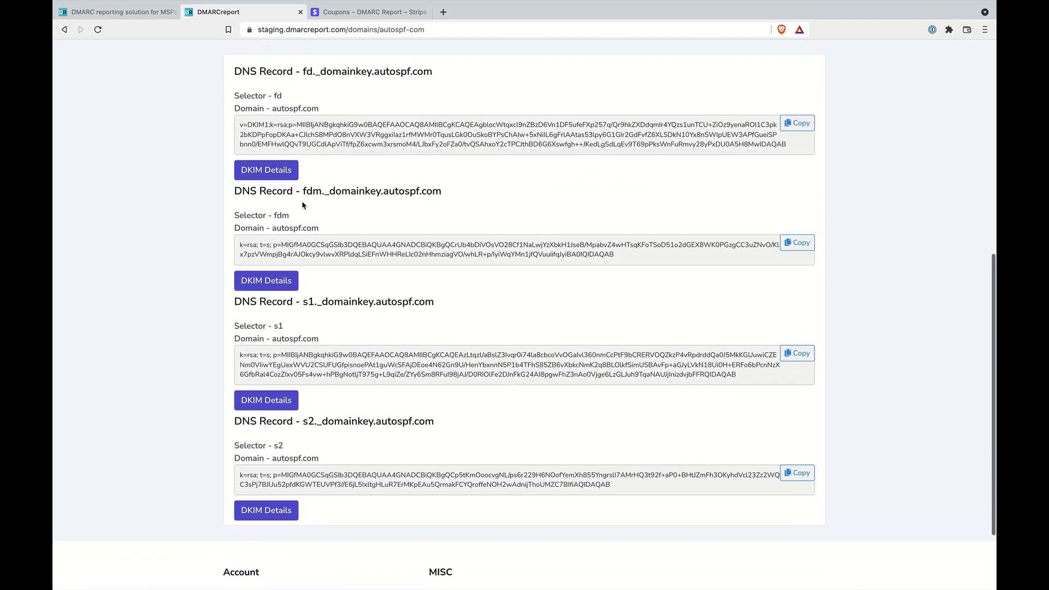
scroll(303, 205, "up", 1)
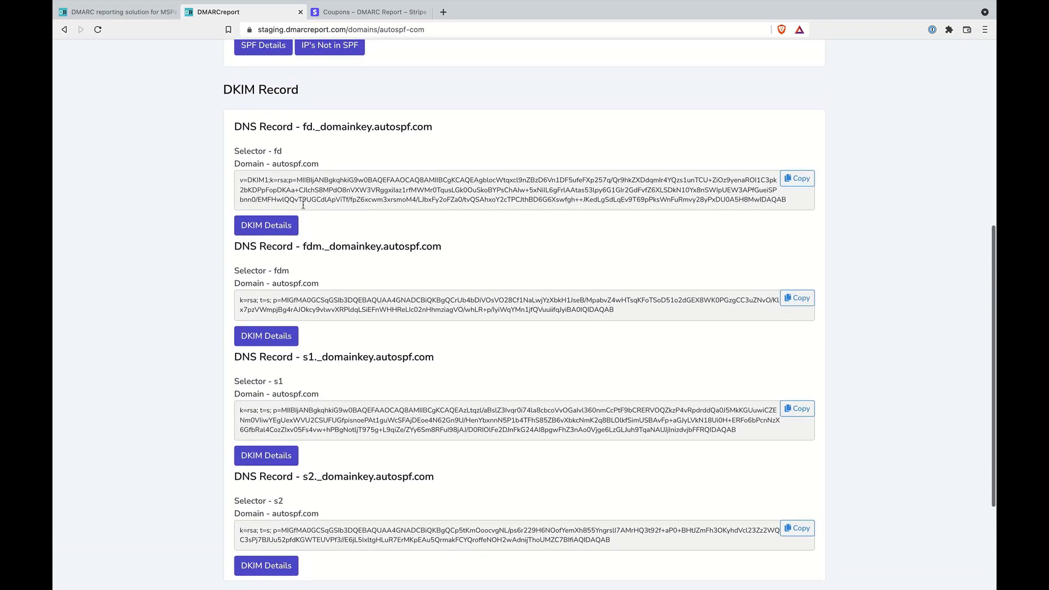
Step: Expand the SPF details of autospf.com and check the email volume and failures for ip4:167.89.0.0/17
scroll(447, 277, "up", 1)
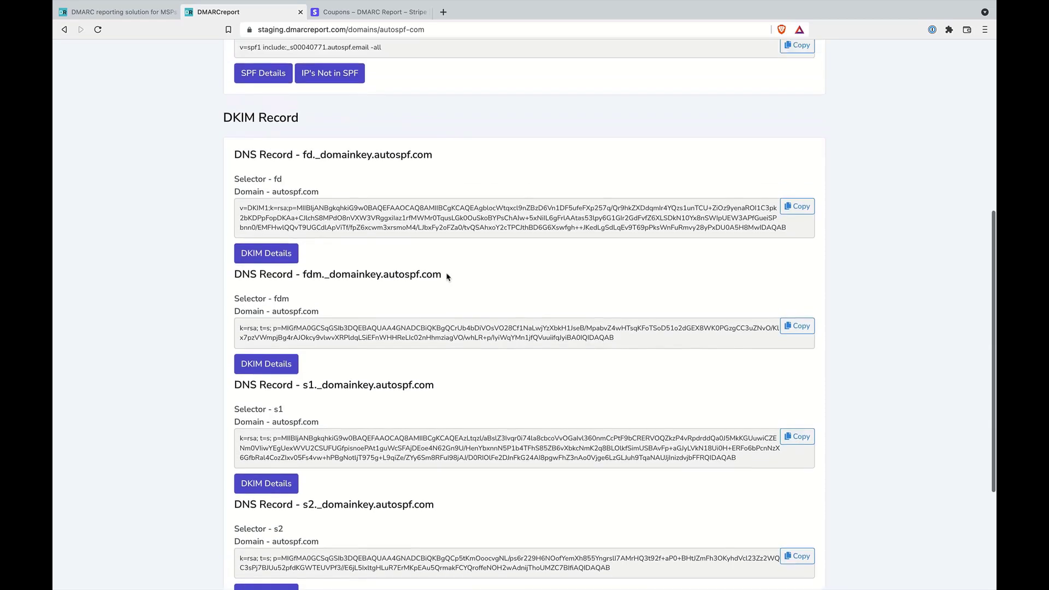
scroll(447, 277, "up", 5)
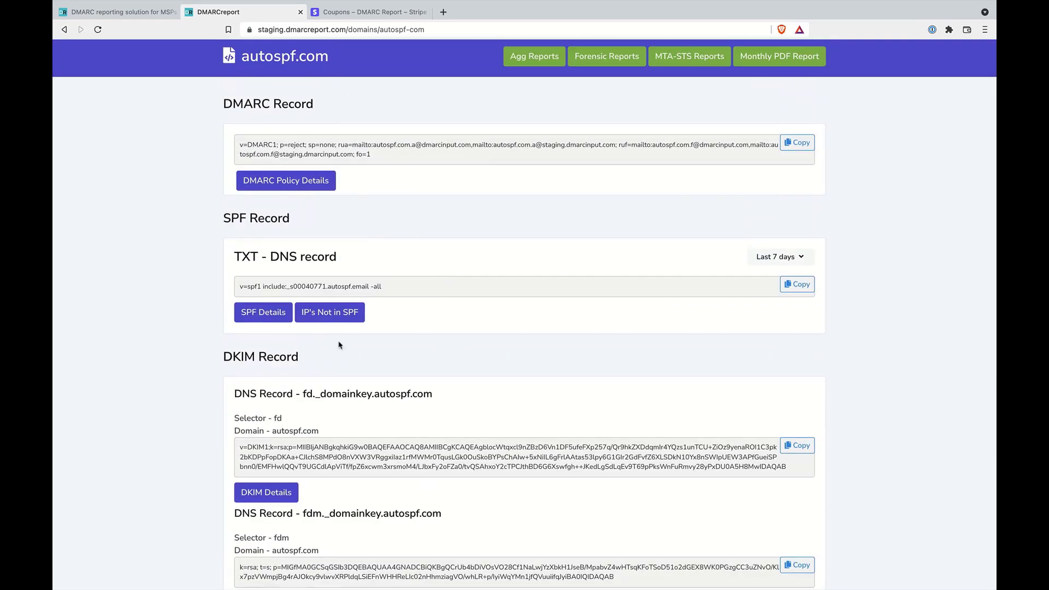
scroll(337, 347, "down", 1)
scroll(336, 350, "up", 2)
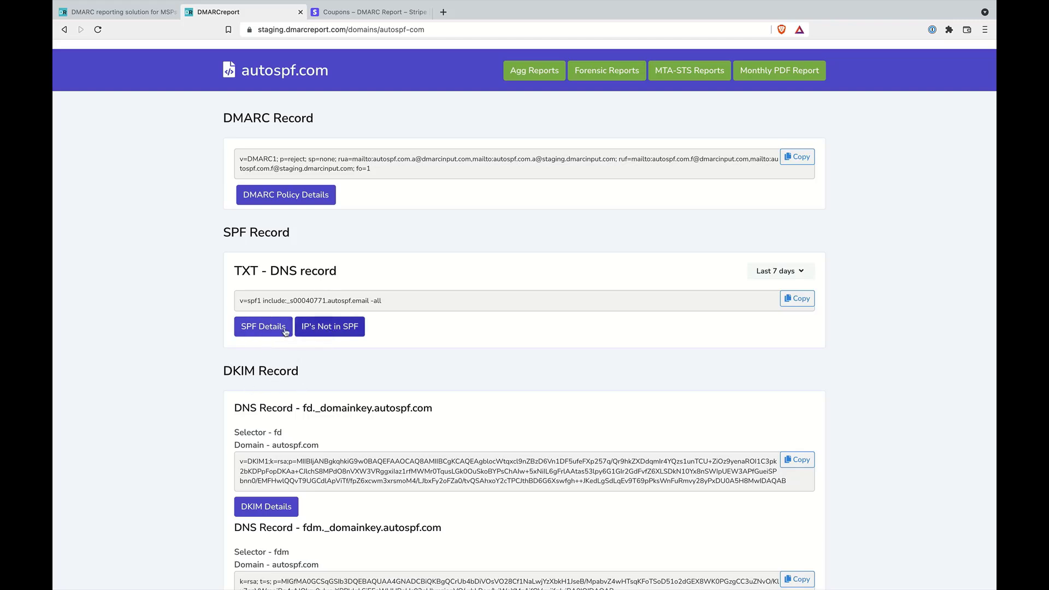
left_click(256, 337)
scroll(224, 360, "down", 3)
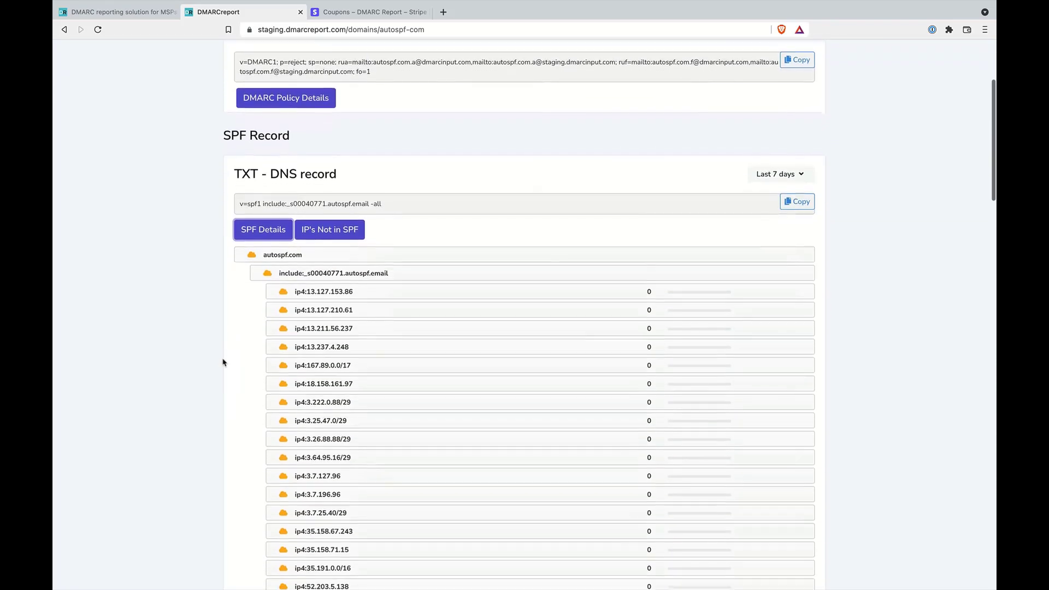
scroll(224, 361, "down", 4)
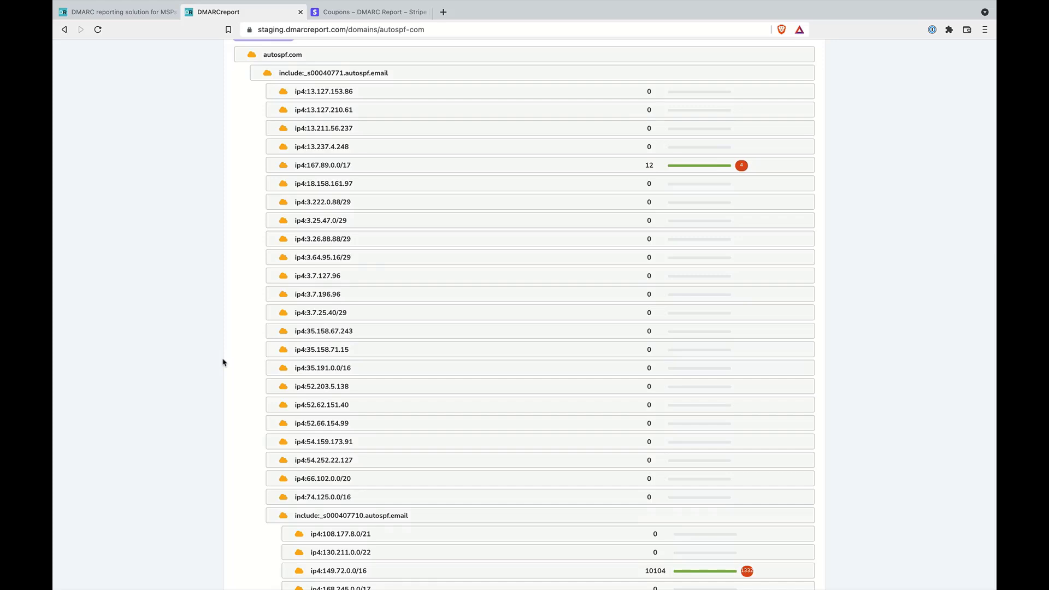
scroll(222, 362, "up", 2)
scroll(281, 150, "up", 1)
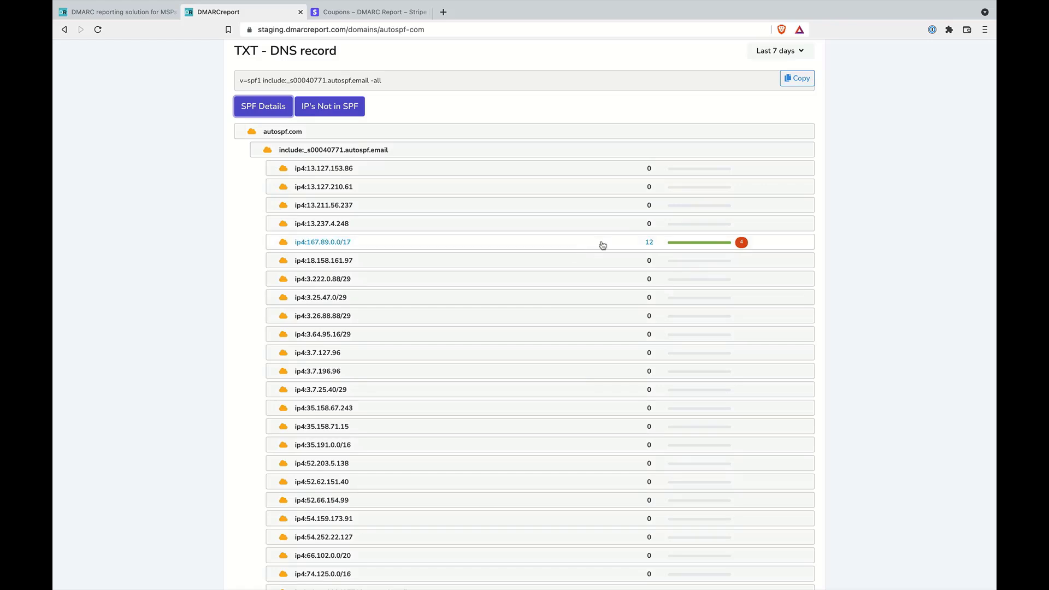
mouse_move(743, 246)
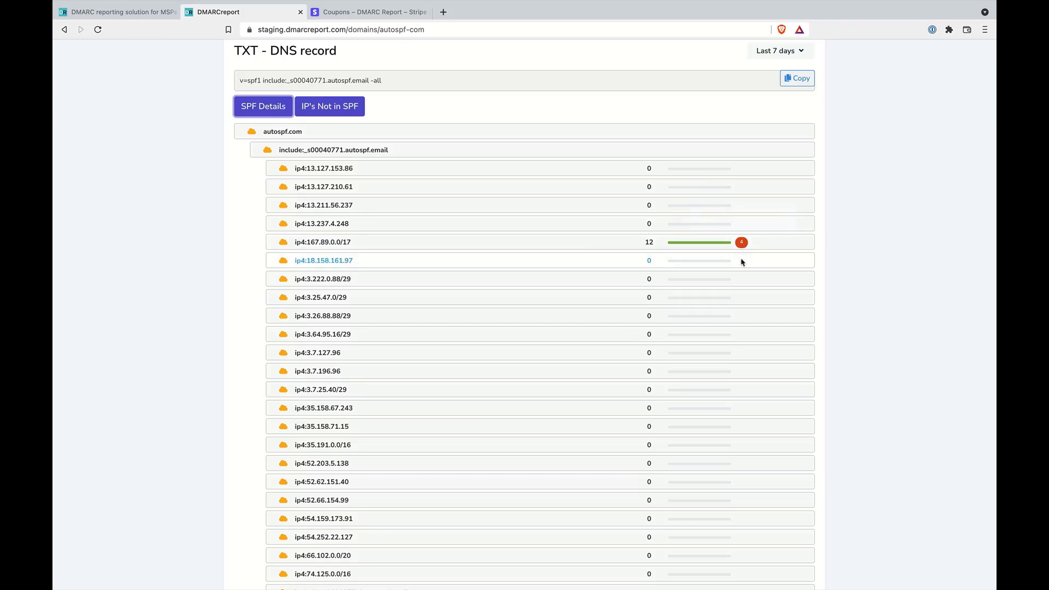
Step: Examine the email volumes and failures of the IP ranges across all nested SPF include records
scroll(736, 291, "down", 5)
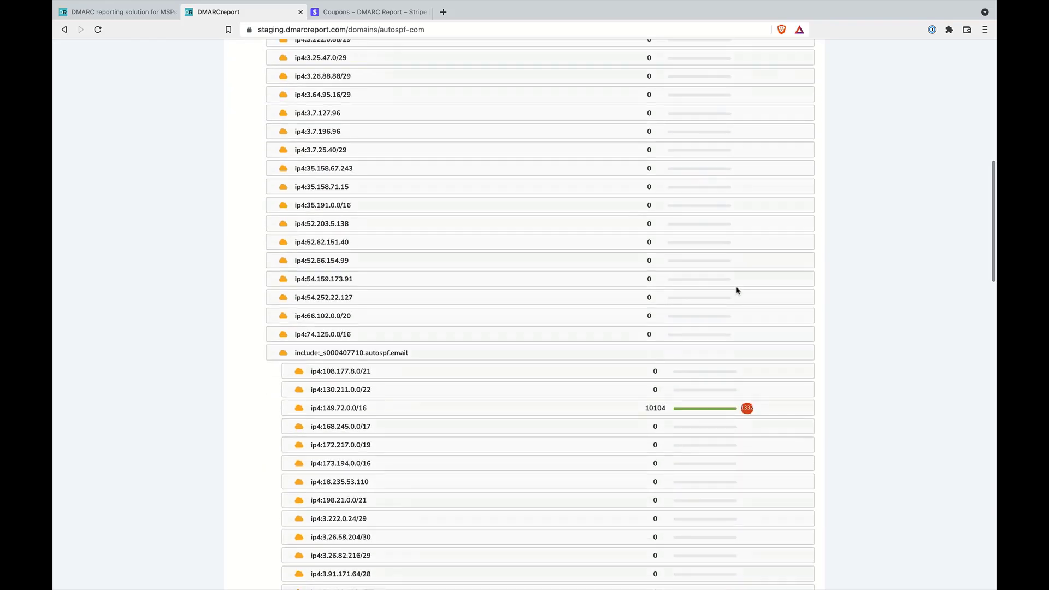
scroll(737, 291, "up", 3)
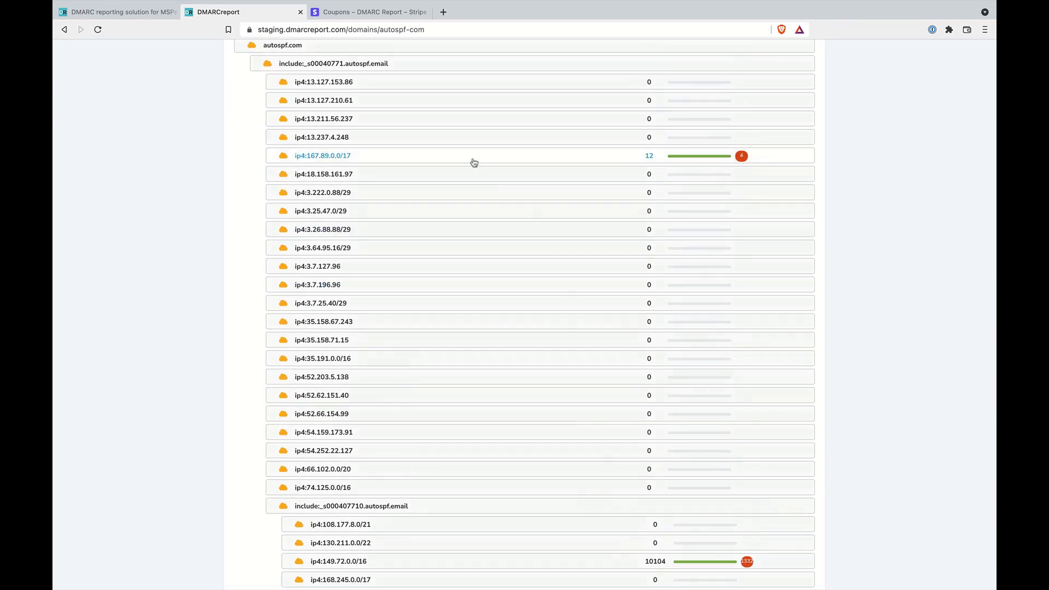
scroll(443, 227, "down", 3)
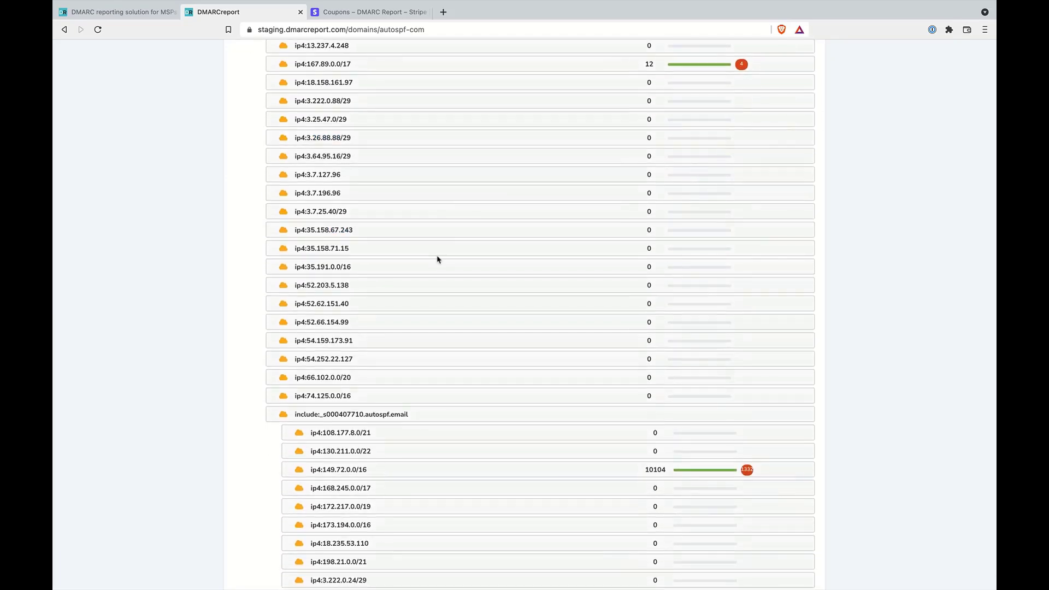
scroll(439, 257, "down", 3)
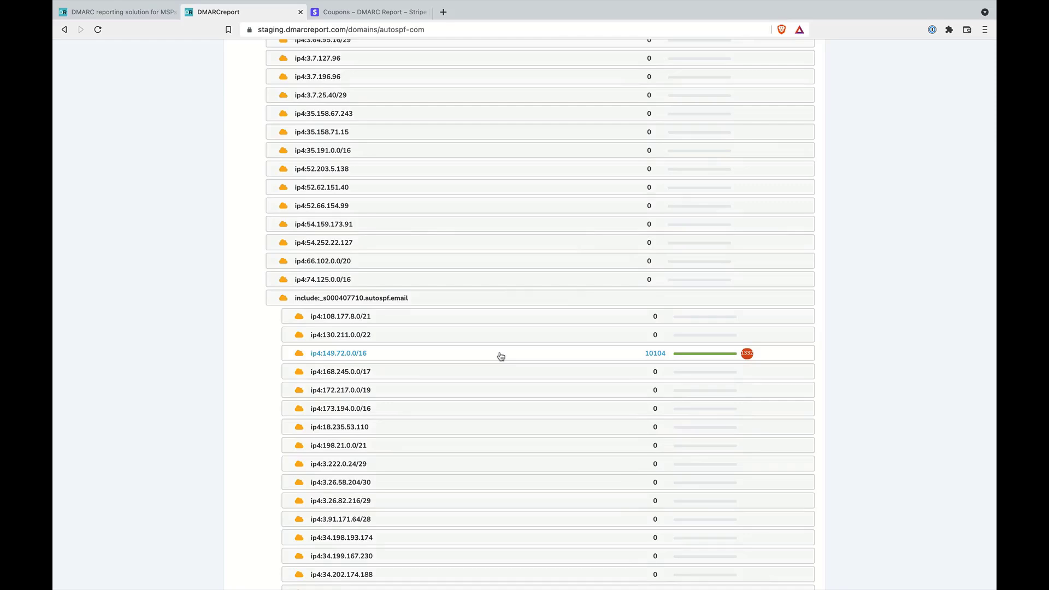
scroll(500, 356, "down", 10)
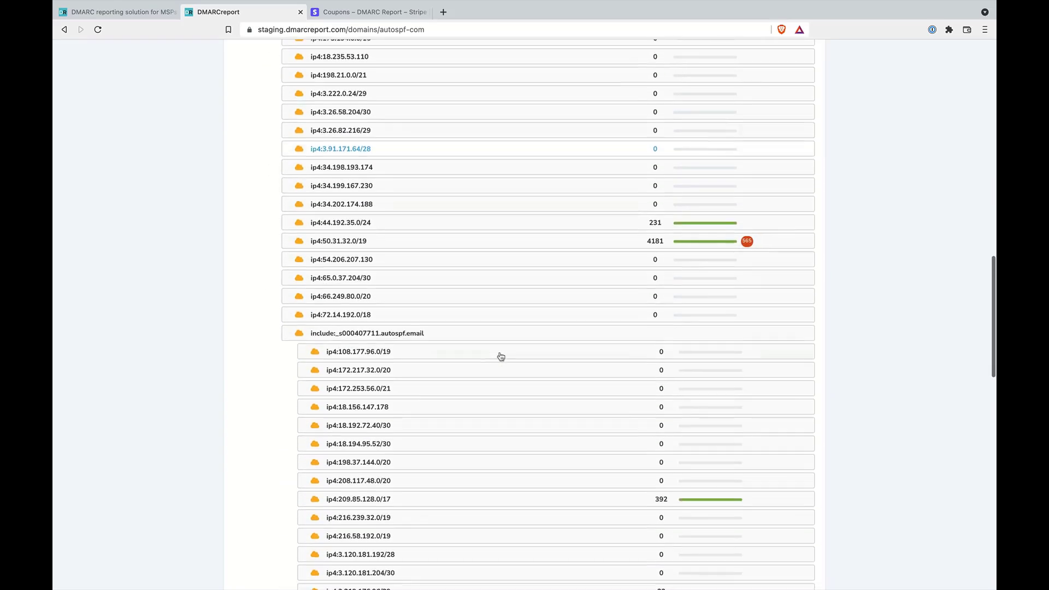
scroll(501, 356, "down", 8)
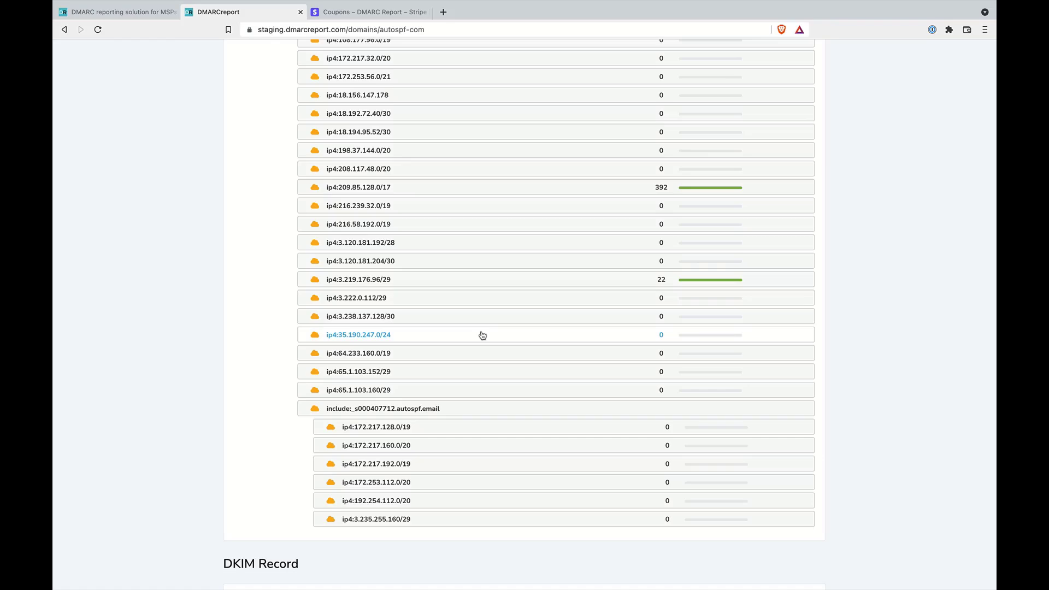
scroll(466, 280, "up", 15)
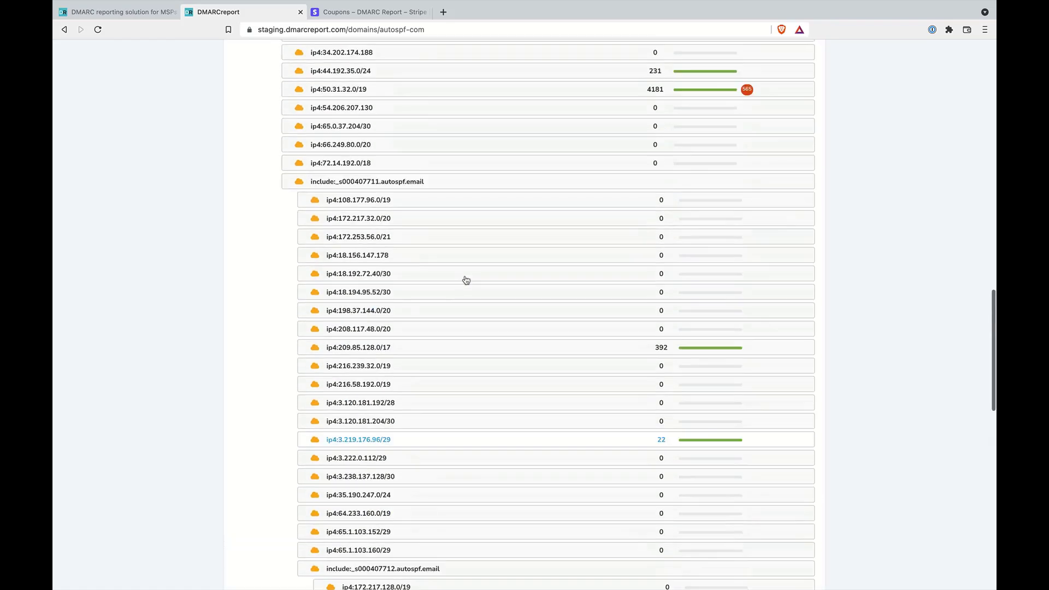
scroll(466, 279, "up", 5)
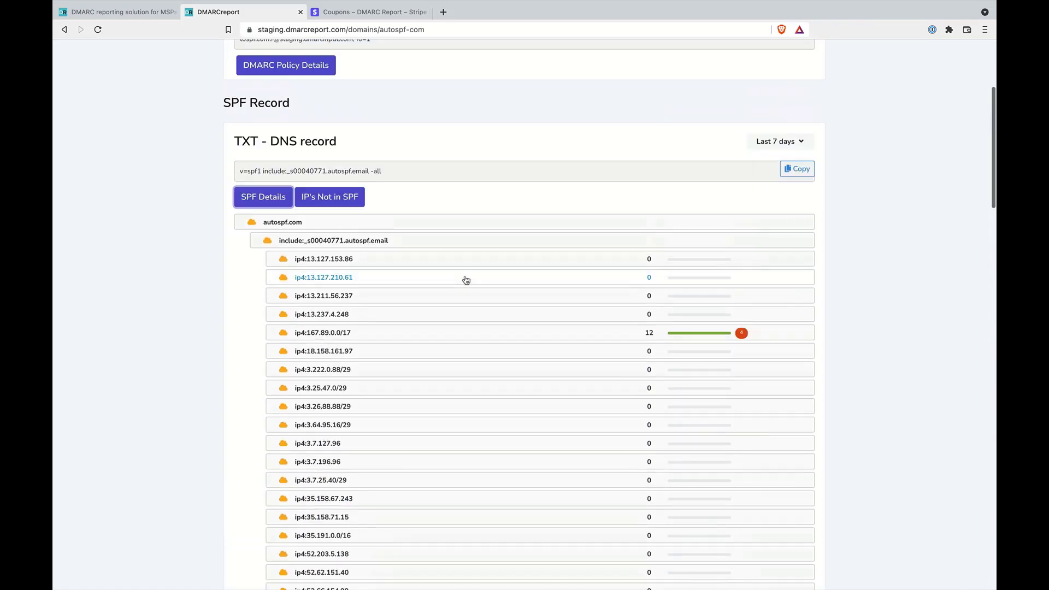
Step: Show the IPs not in SPF and examine their email volumes and failures
left_click(343, 203)
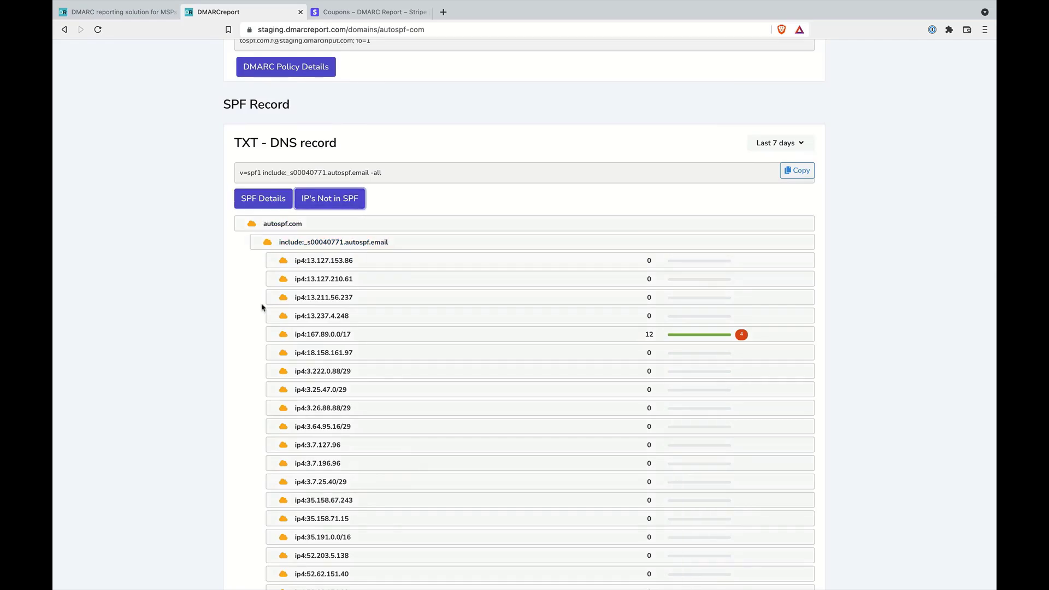
scroll(262, 305, "down", 10)
scroll(262, 305, "down", 5)
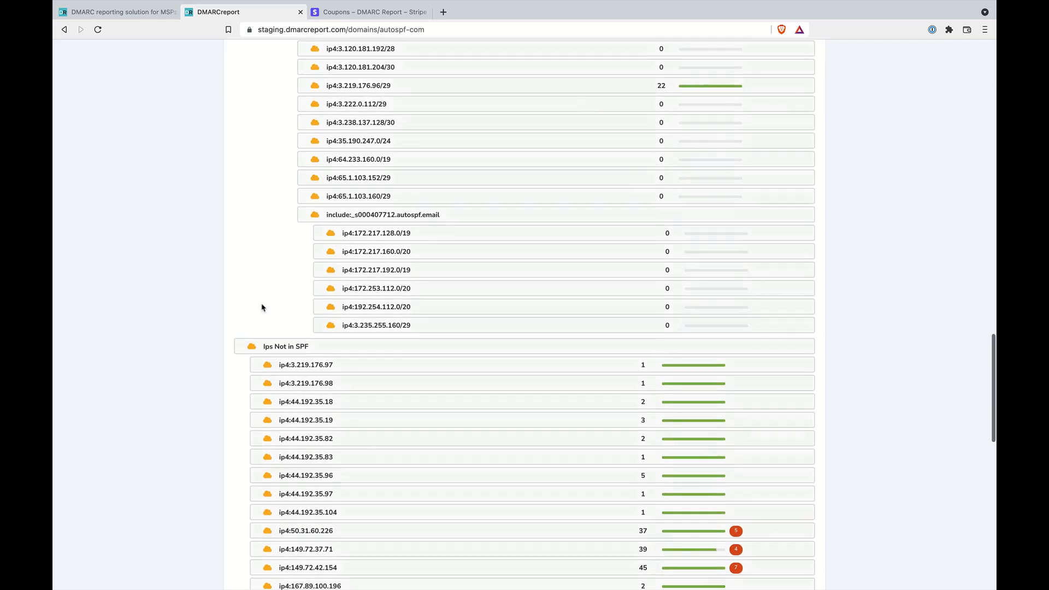
scroll(254, 373, "down", 2)
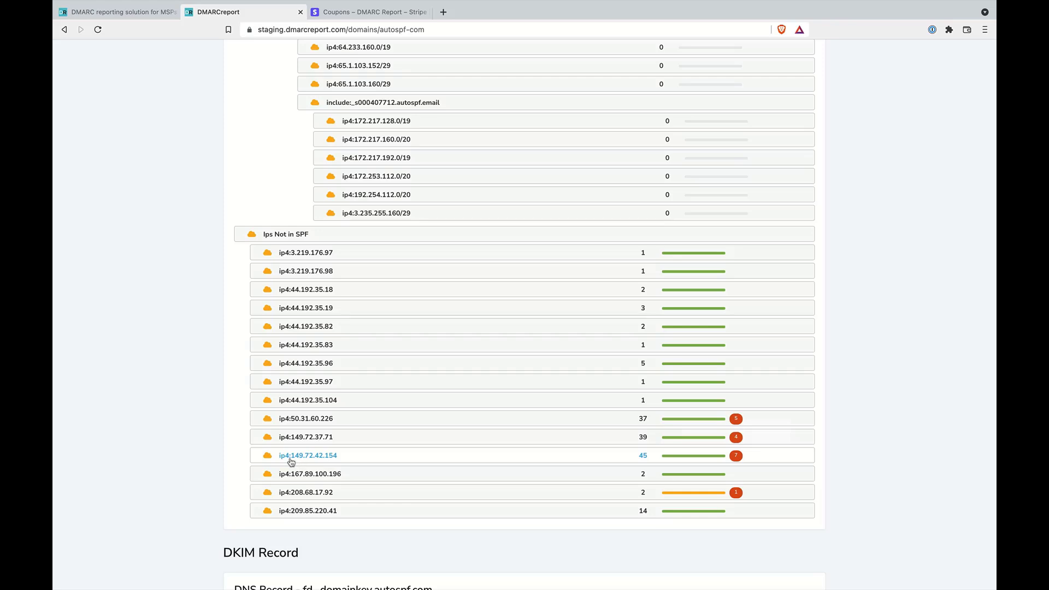
scroll(265, 426, "up", 10)
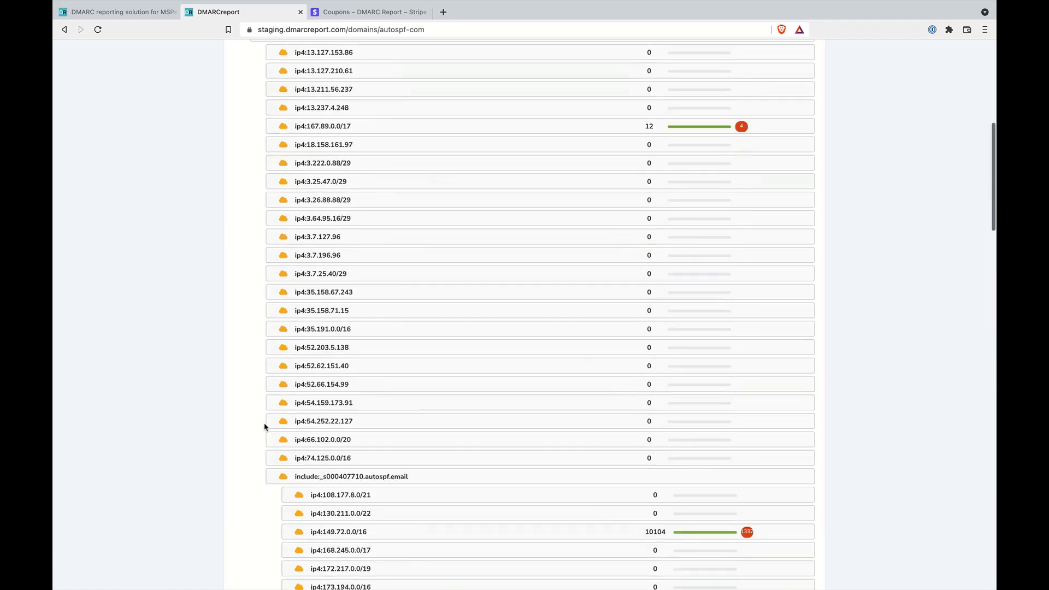
scroll(264, 427, "up", 8)
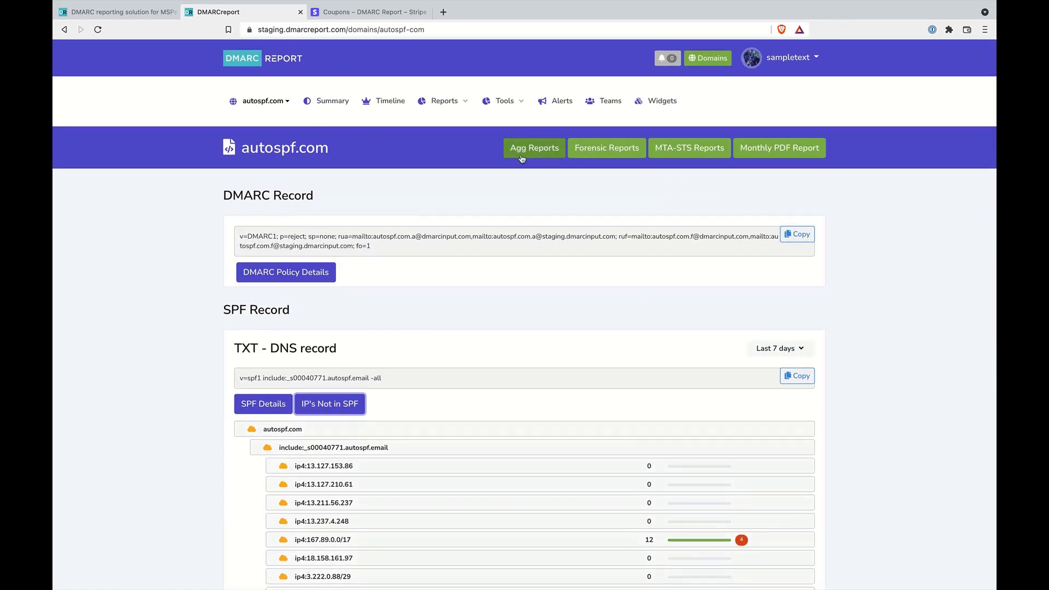
Step: Open the aggregate reports for autospf.com and review the DMARC policy, overview figures and daily compliance chart
left_click(522, 158)
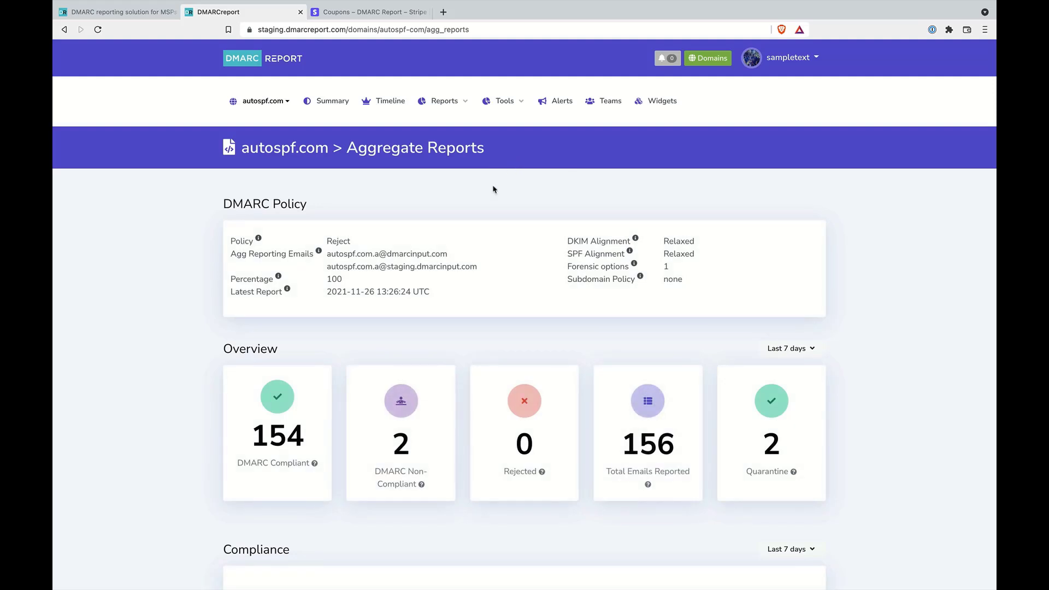
scroll(433, 269, "down", 2)
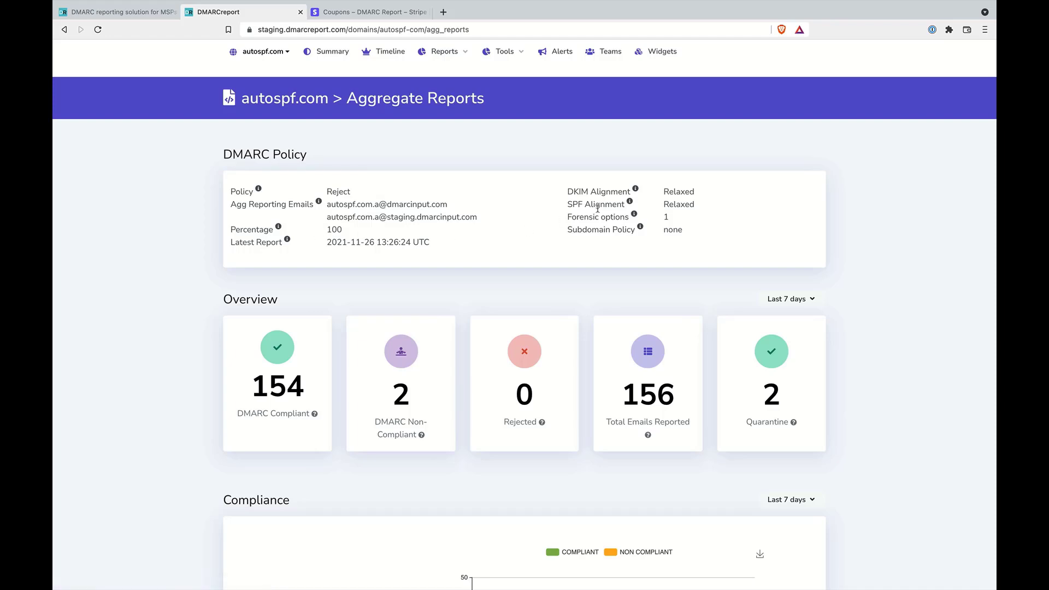
scroll(593, 262, "down", 2)
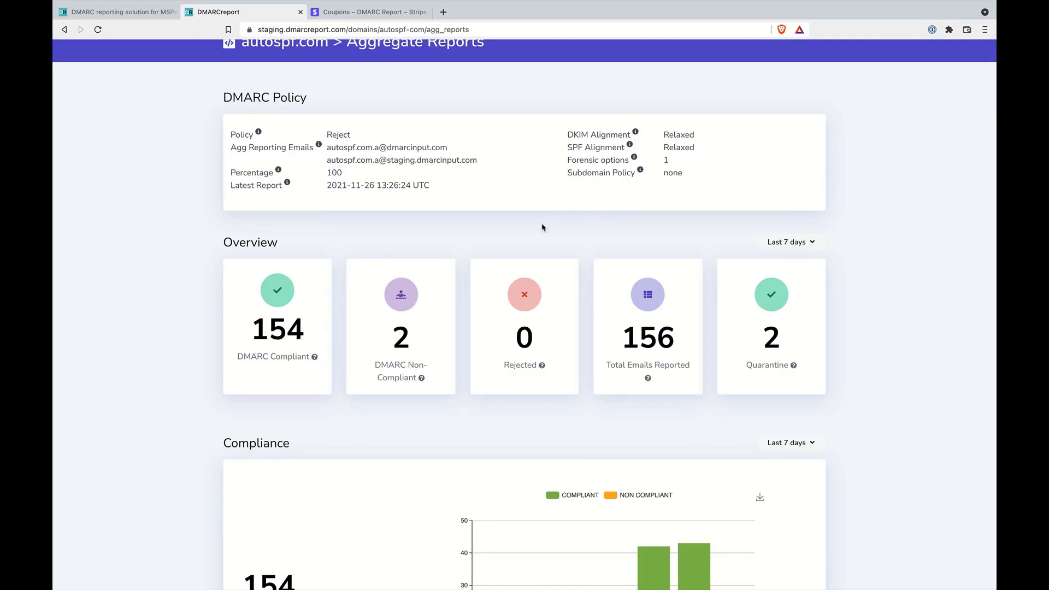
scroll(499, 241, "down", 5)
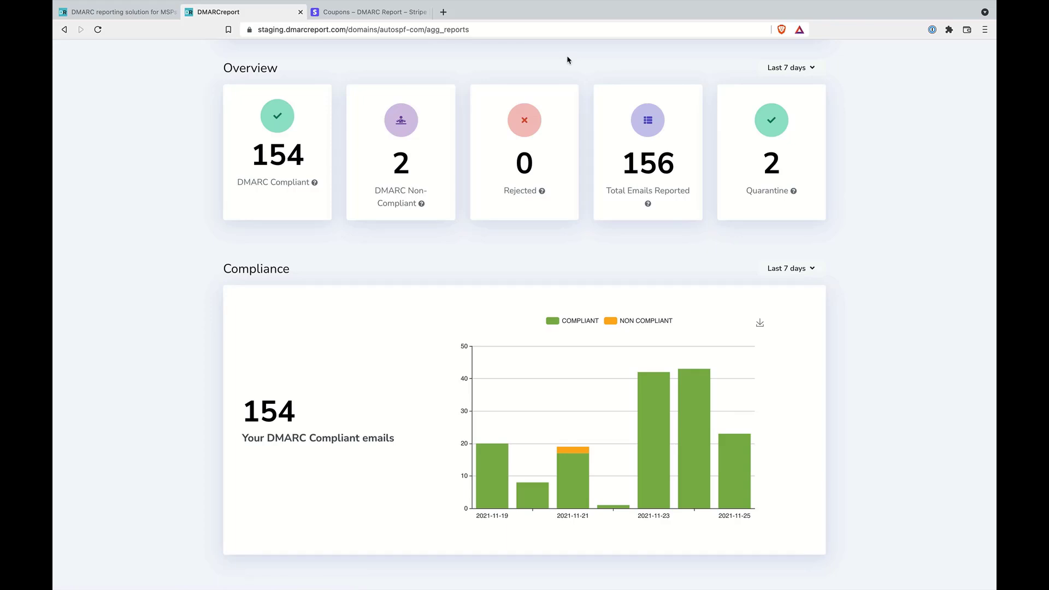
scroll(563, 254, "down", 1)
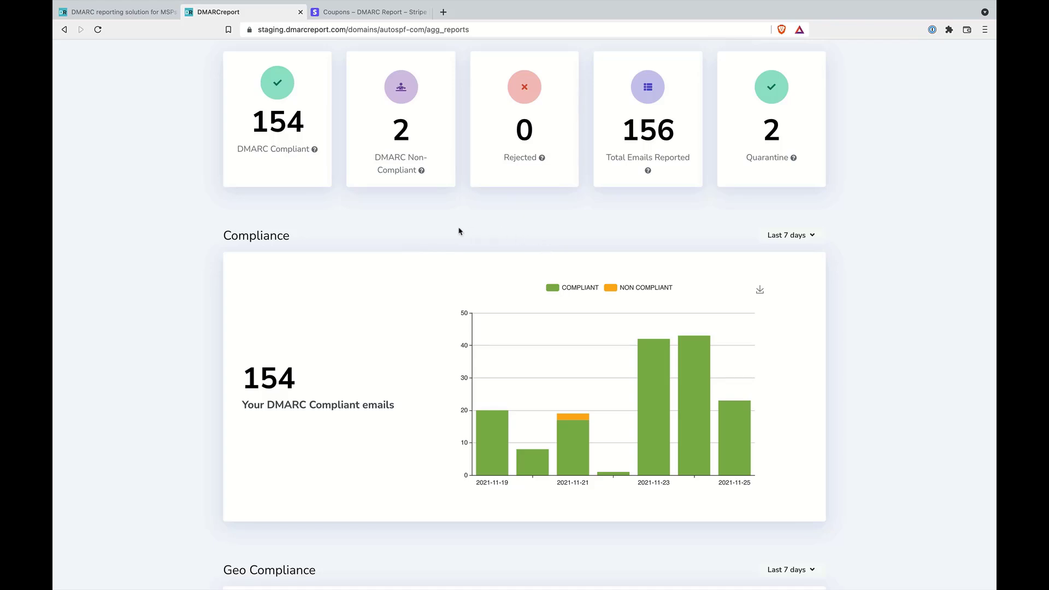
scroll(459, 231, "up", 1)
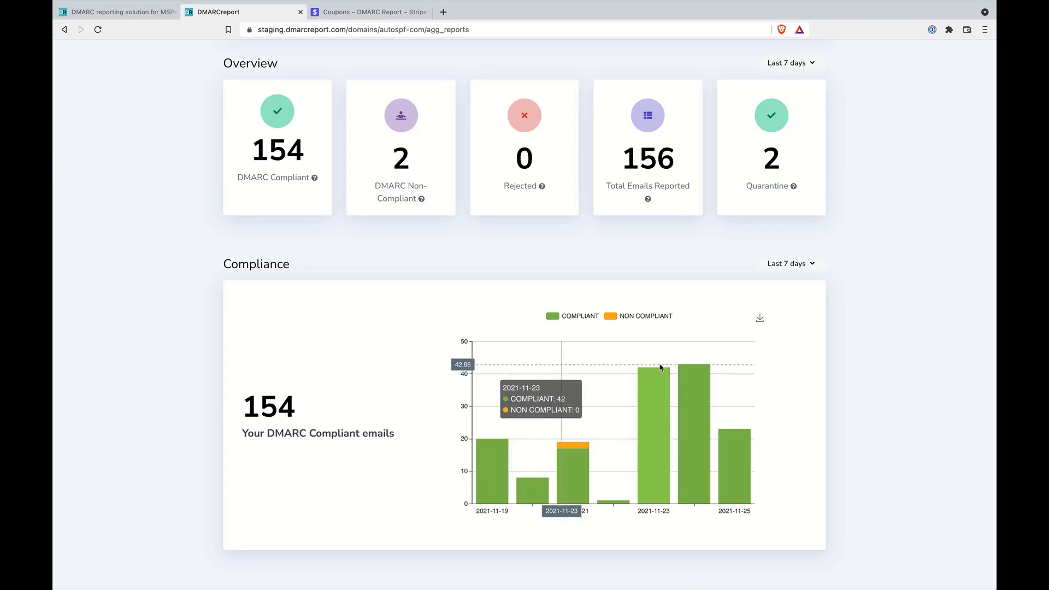
Step: Set the Compliance chart's date range to Last 30 days
left_click(790, 263)
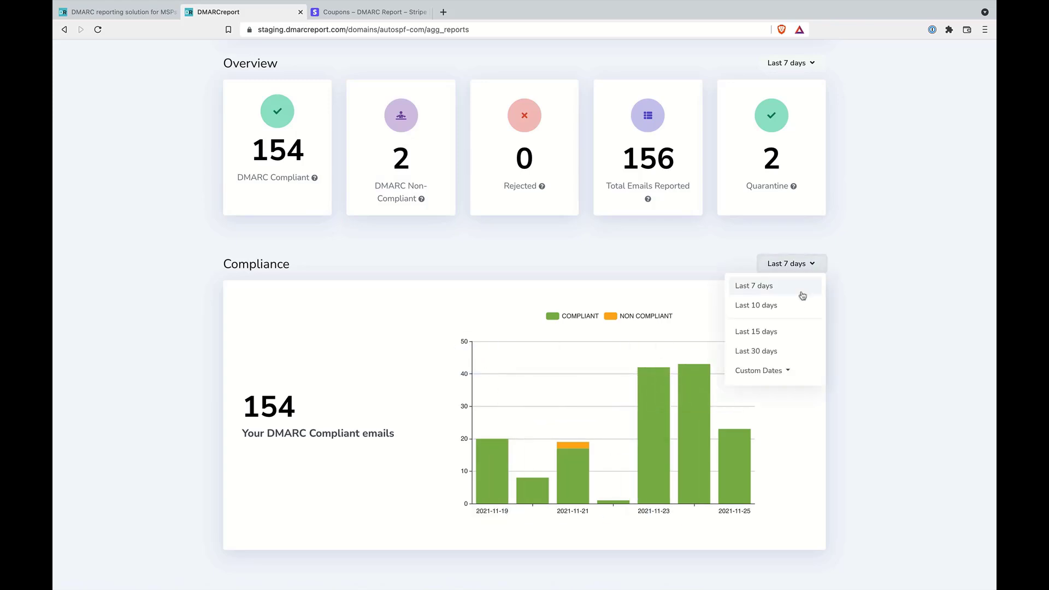
left_click(781, 352)
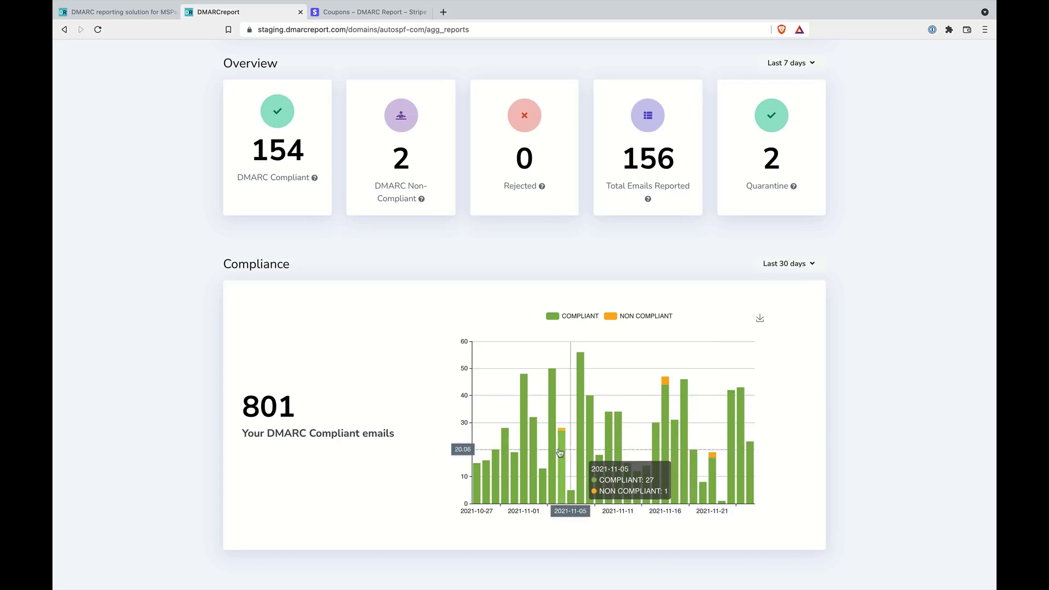
scroll(559, 452, "down", 2)
scroll(559, 452, "up", 2)
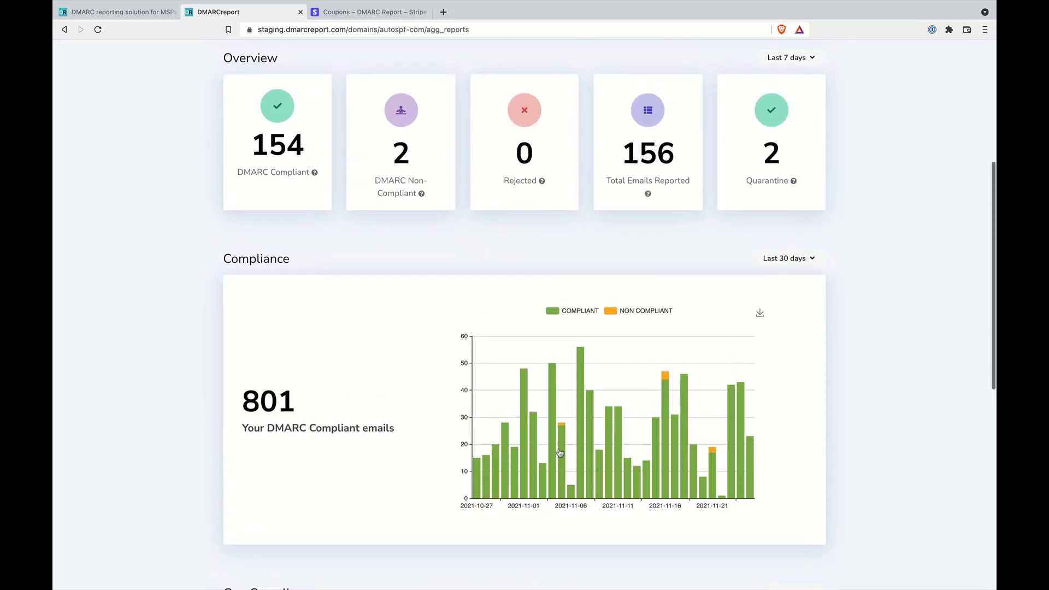
Step: Examine the Geo Compliance map and check the compliance figures for the United States
scroll(559, 452, "down", 1)
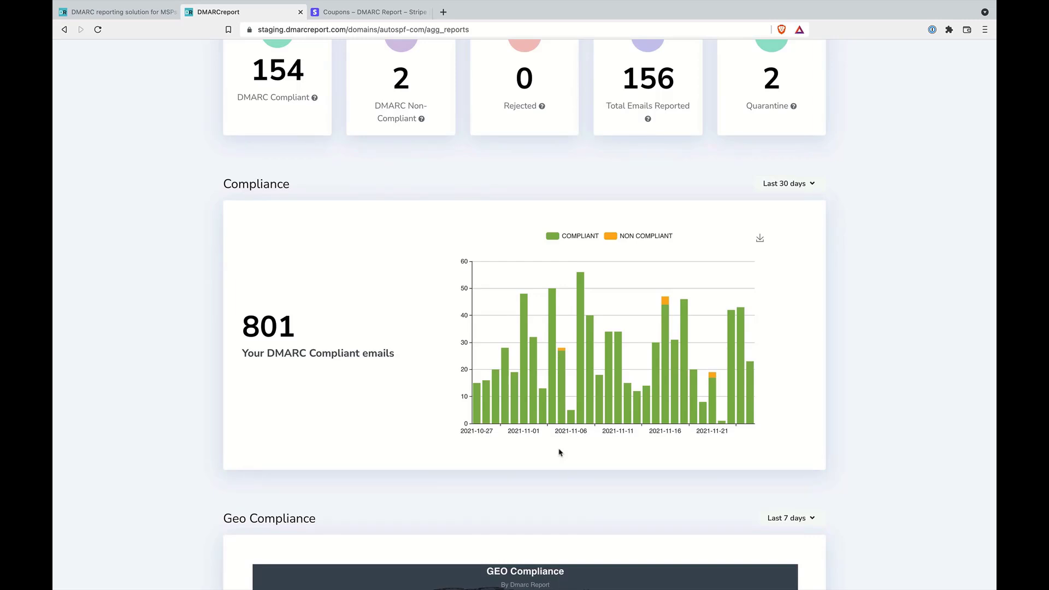
scroll(559, 452, "down", 2)
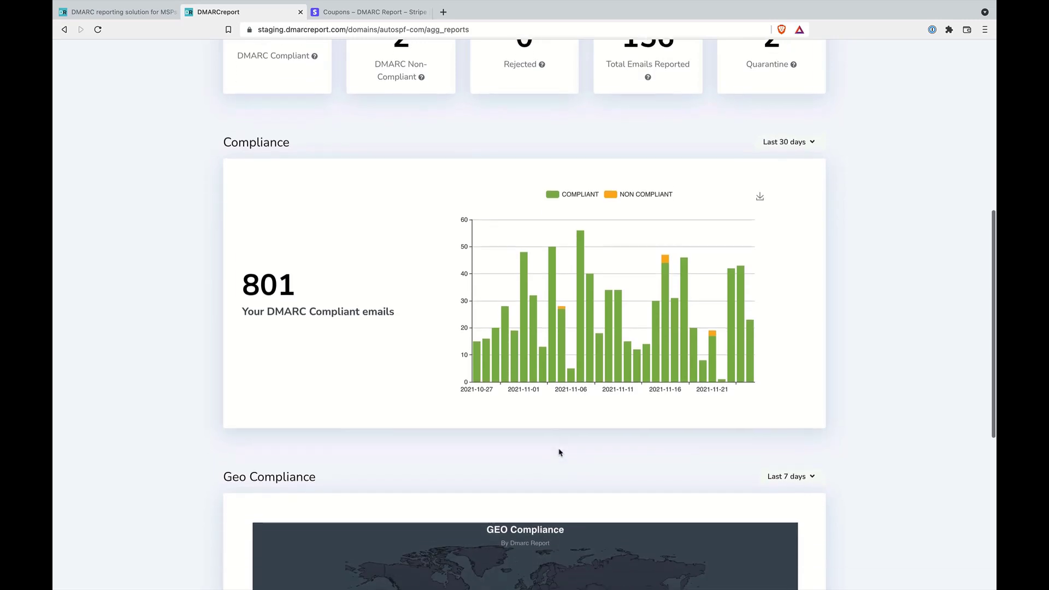
scroll(560, 453, "down", 2)
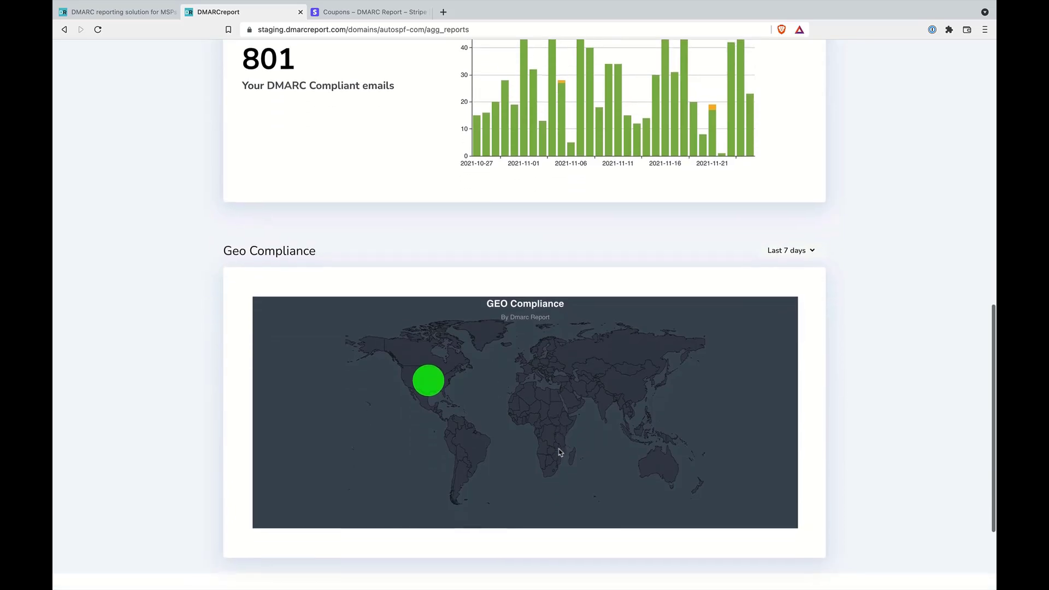
mouse_move(434, 384)
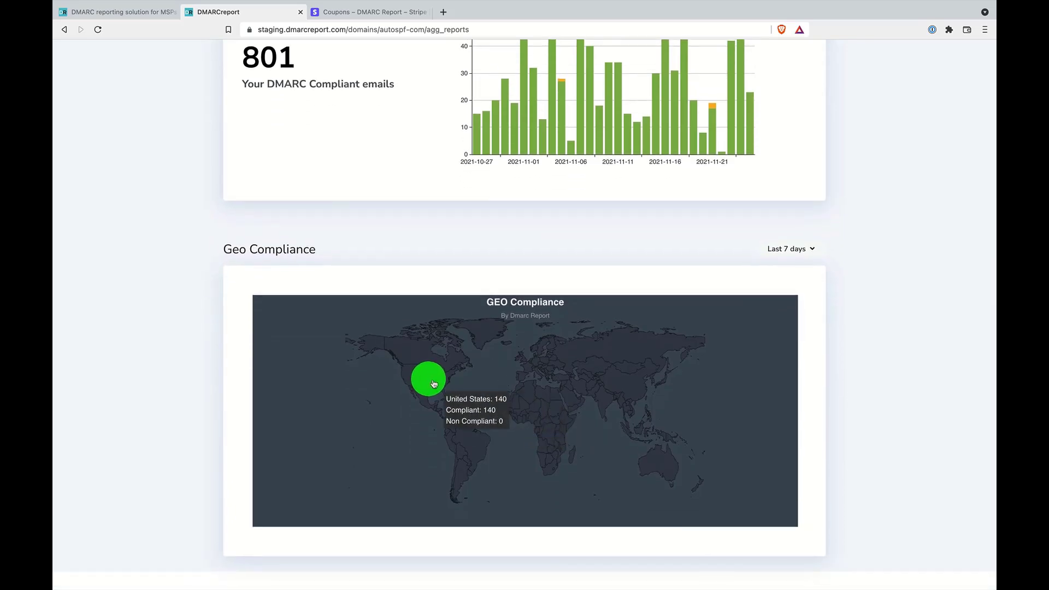
Step: Open the listing of DMARC compliant emails from the aggregate report overview
scroll(436, 300, "up", 4)
scroll(435, 303, "up", 6)
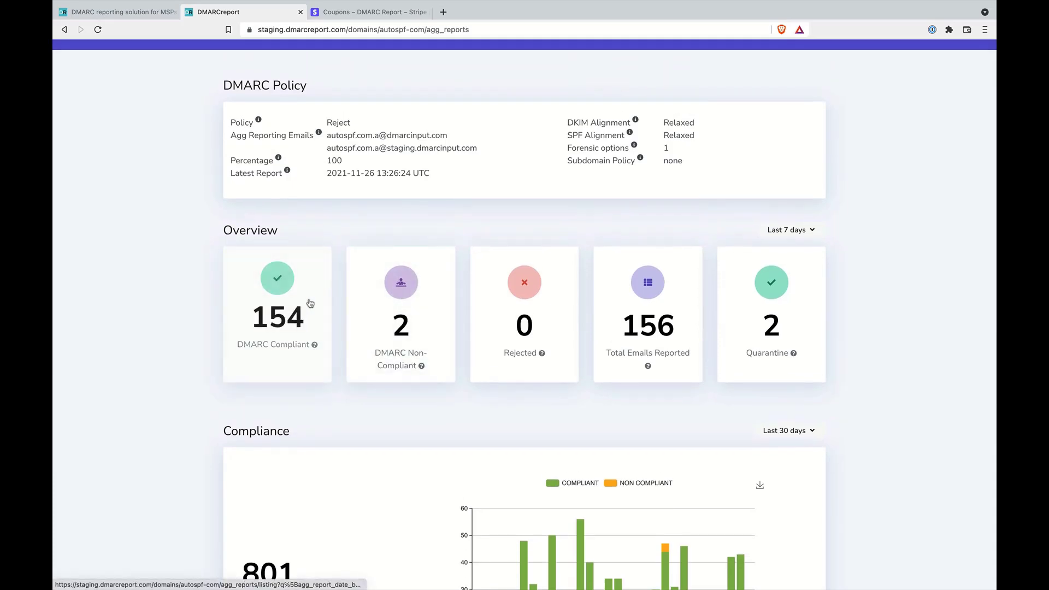
left_click(310, 303)
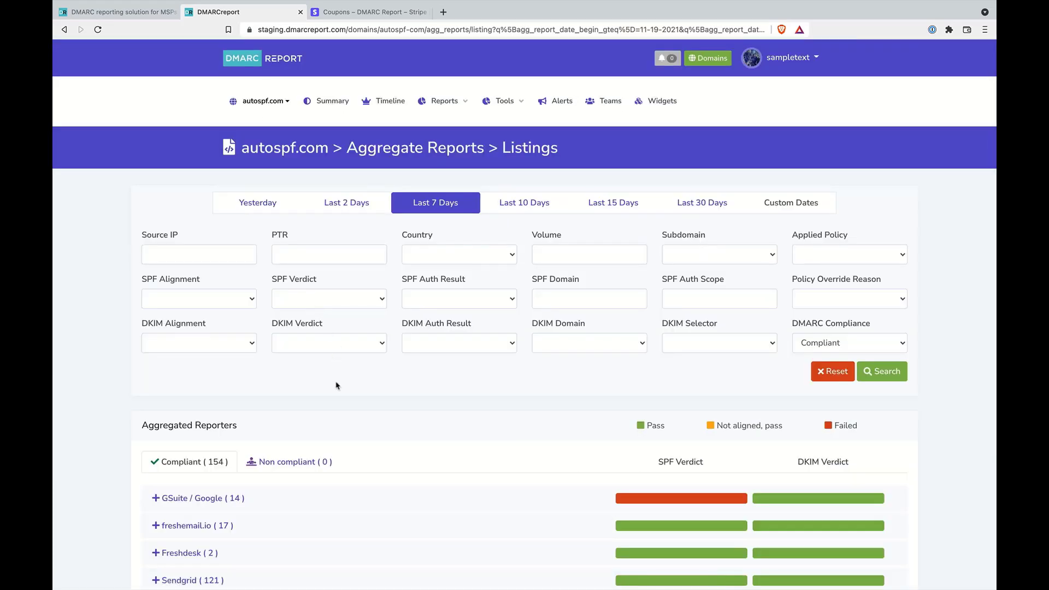
Step: Review the search filters available for the compliant listings, including the options for SPF alignment and DKIM domain
scroll(336, 386, "down", 2)
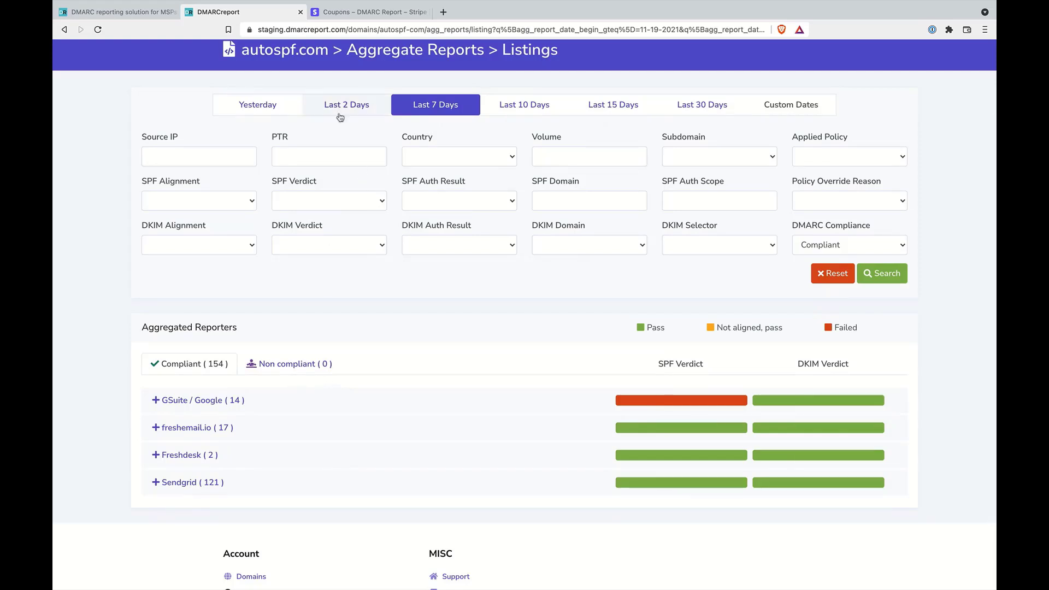
left_click(245, 203)
left_click(357, 203)
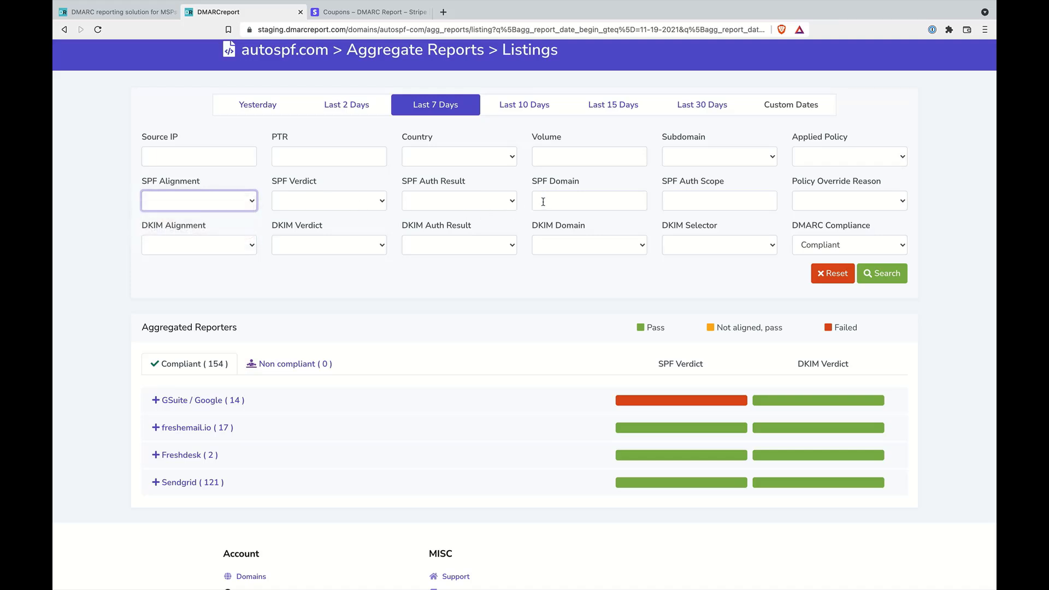
left_click(643, 247)
left_click(700, 272)
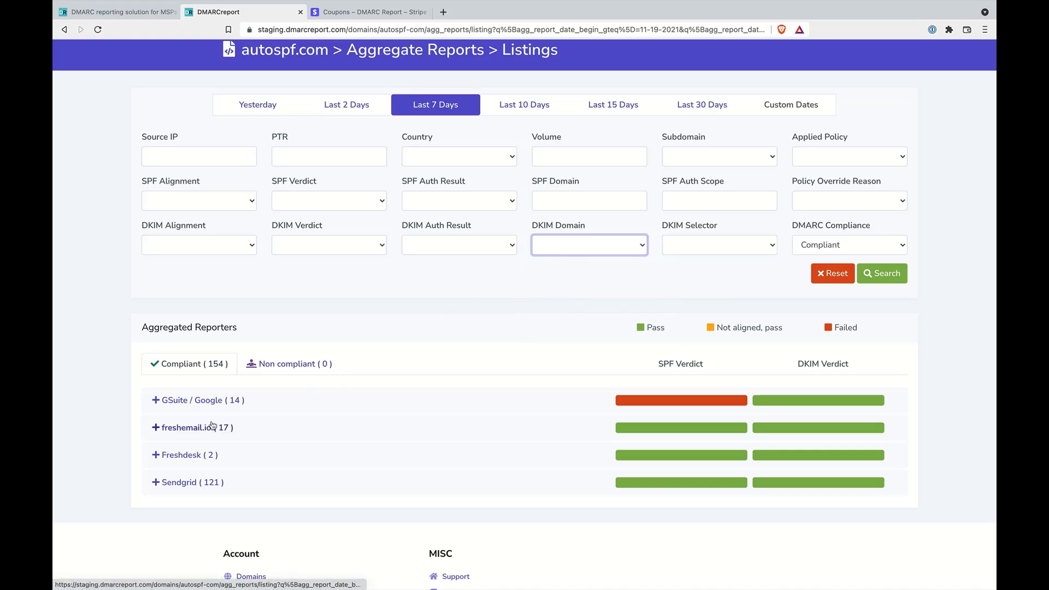
Step: Expand the GSuite / Google reporter and examine its email records and the explanation of SPF alignment
scroll(155, 407, "down", 2)
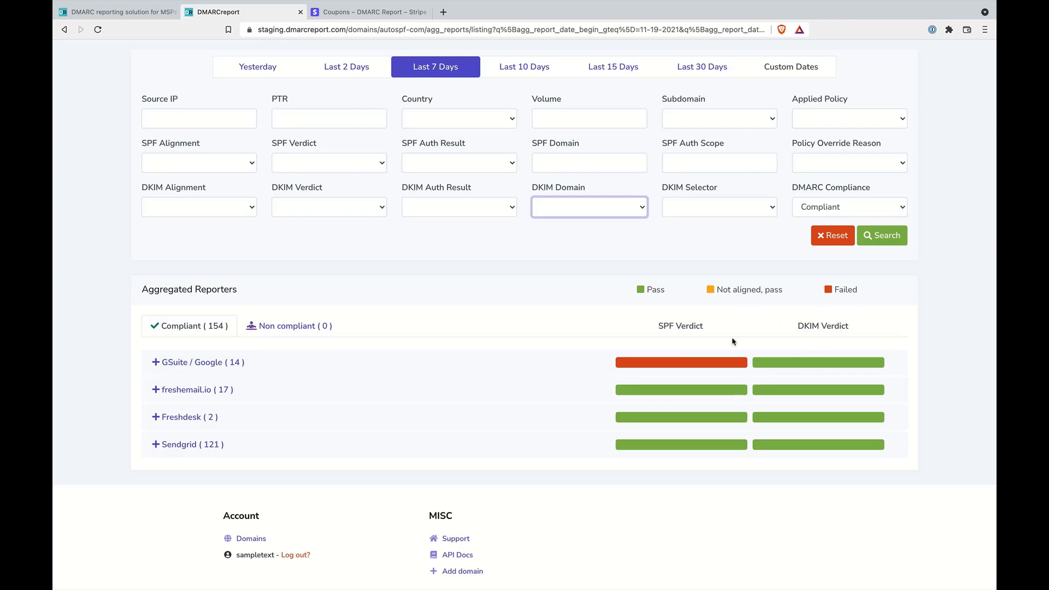
left_click(156, 364)
scroll(157, 367, "down", 2)
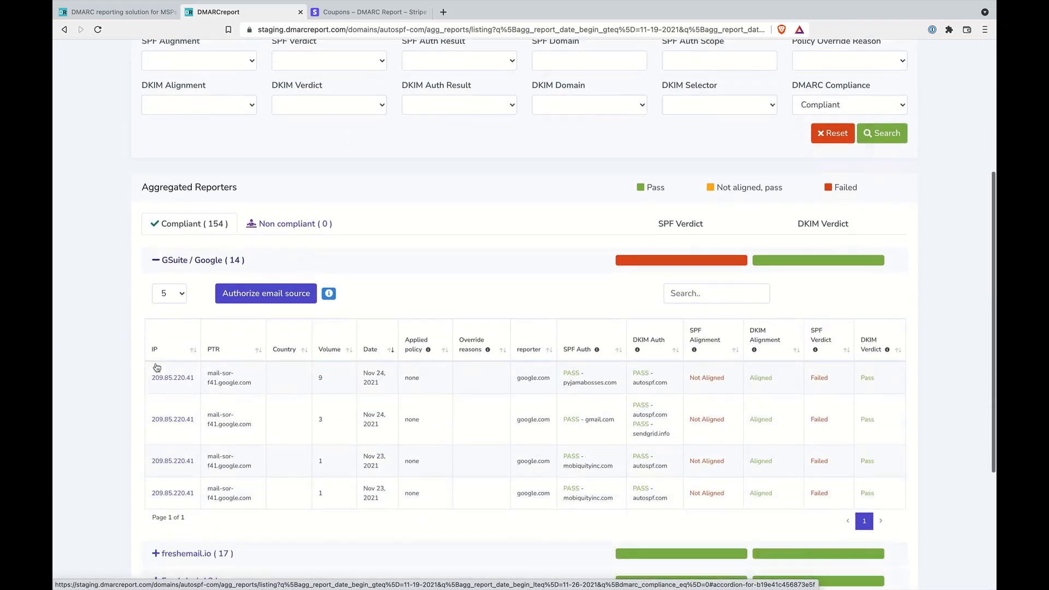
scroll(157, 368, "down", 1)
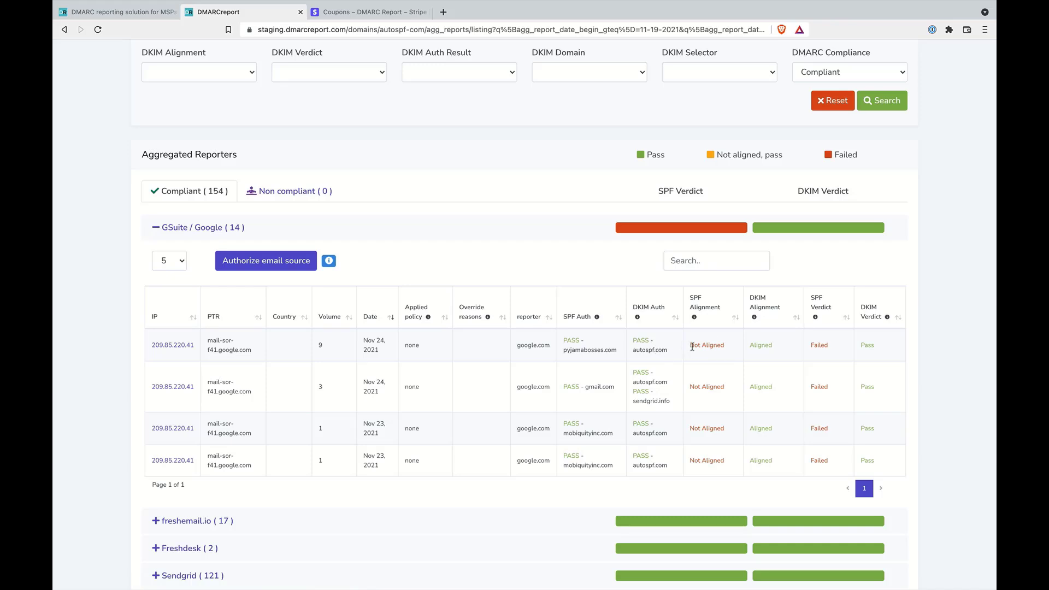
mouse_move(699, 313)
scroll(944, 403, "down", 3)
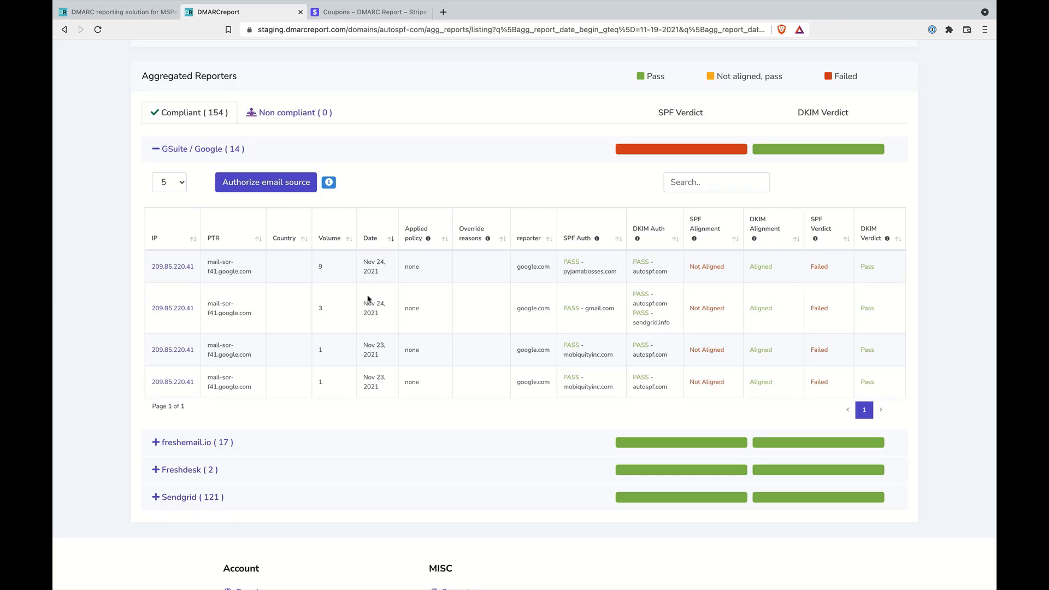
Step: Try to authorize google.com as an email source with the description "My G Suite Account"
left_click(294, 195)
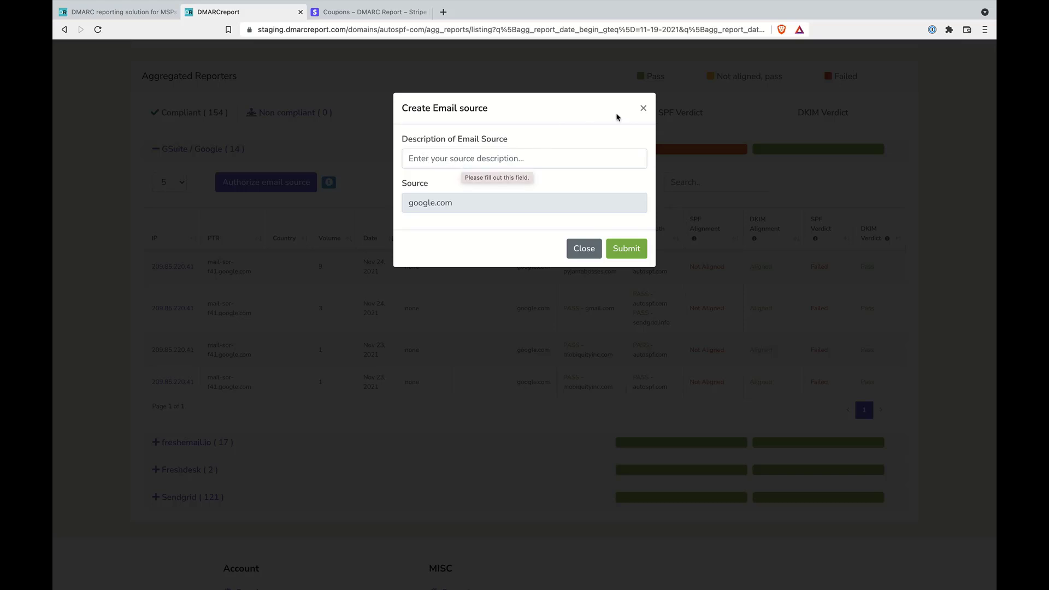
left_click(556, 158)
type("M")
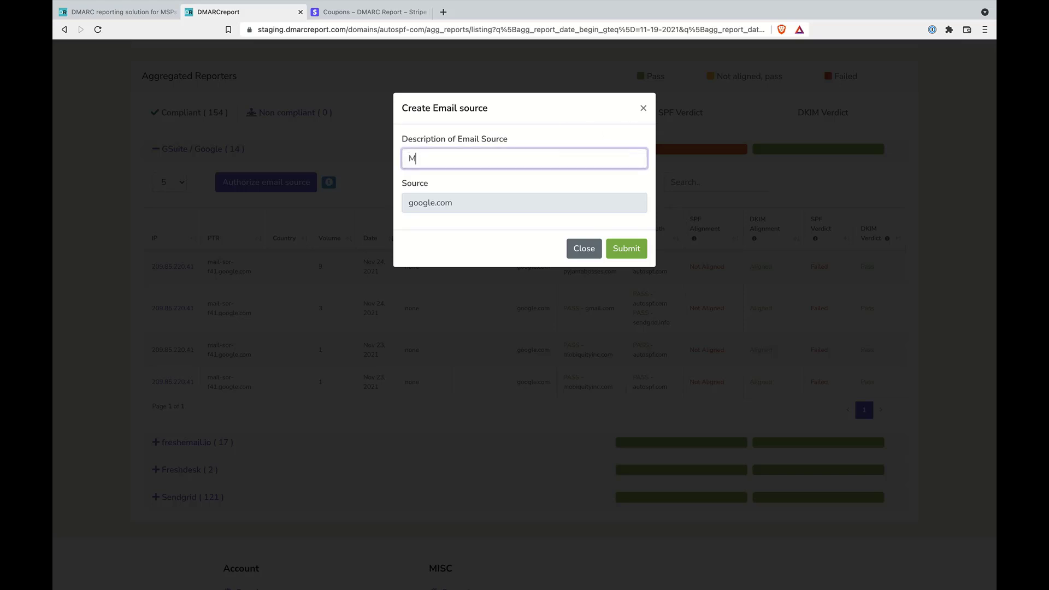
type("y G Suite Account")
key("Return")
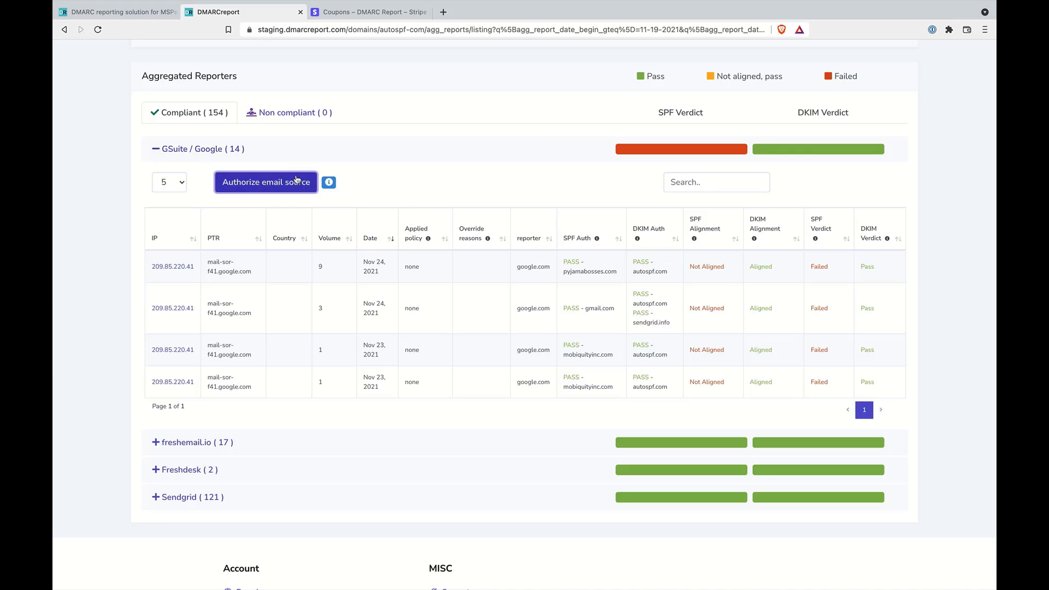
left_click(237, 181)
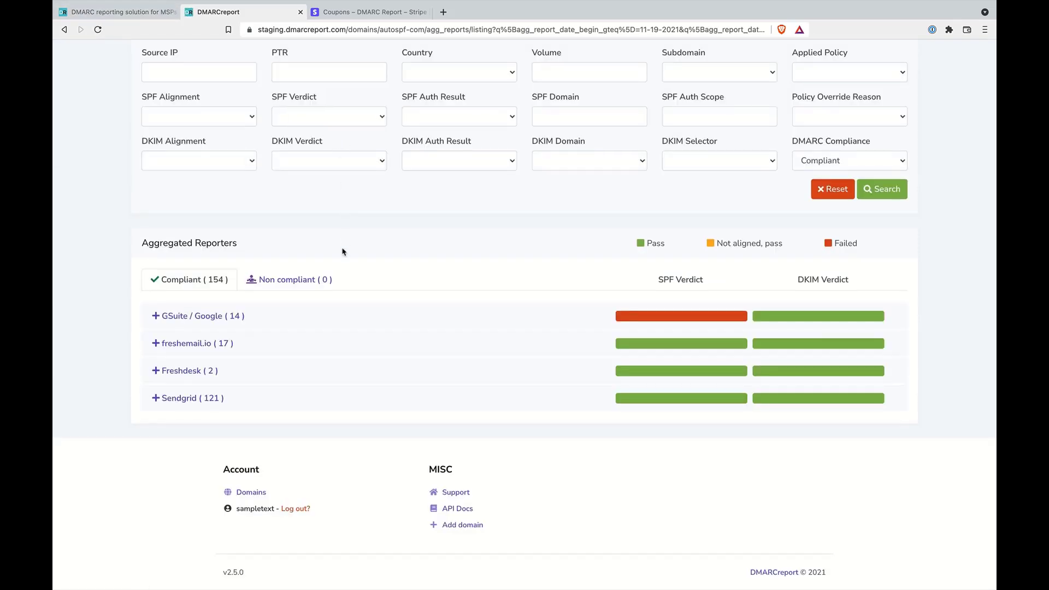
Step: Authorize the GSuite / Google reporter as an email source with the description "G Suite"
left_click(155, 354)
left_click(279, 388)
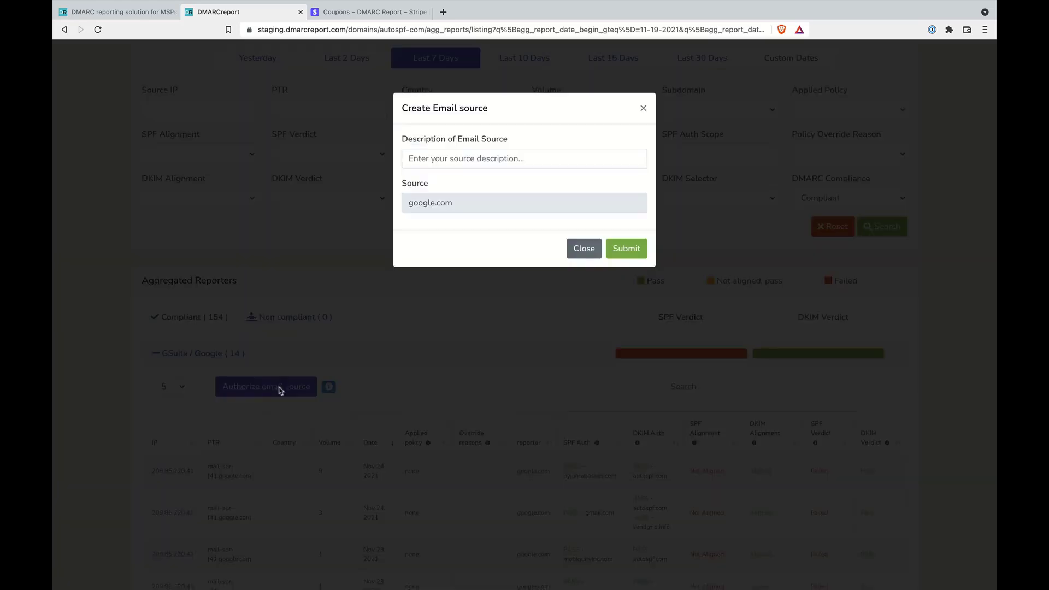
left_click(475, 206)
left_click(490, 159)
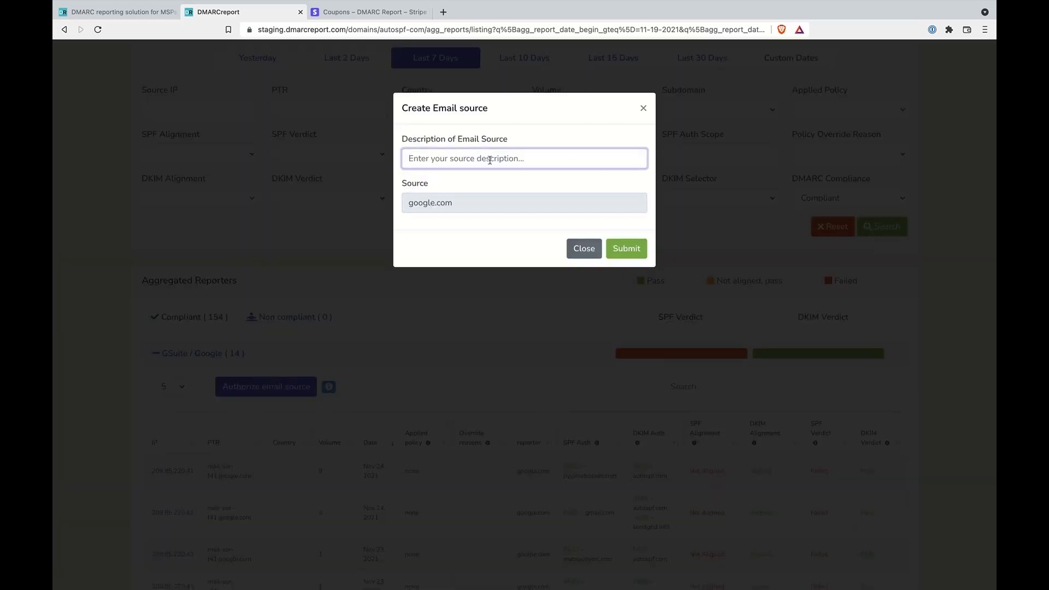
type("G Suite")
left_click(622, 245)
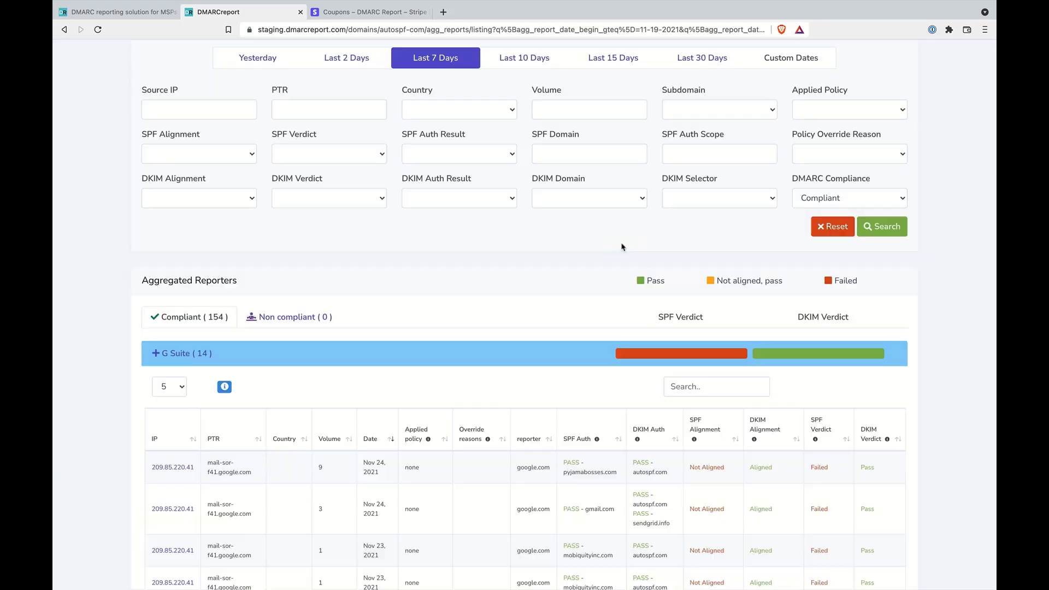
Step: Review the records under the authorized G Suite source and check its SPF and DKIM setup guide links
scroll(350, 392, "down", 2)
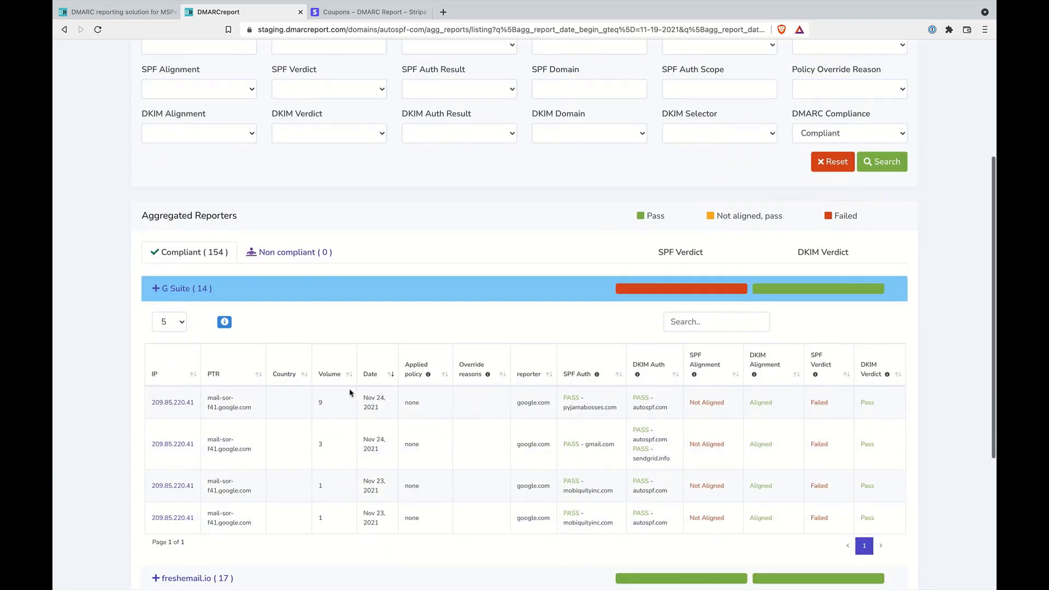
left_click(155, 290)
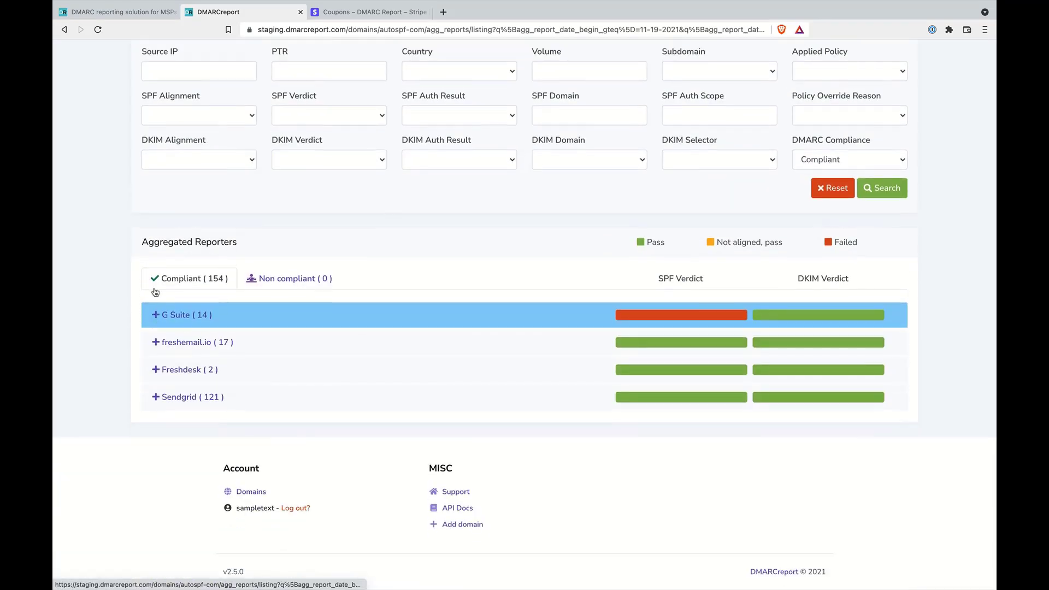
left_click(154, 321)
scroll(198, 390, "down", 2)
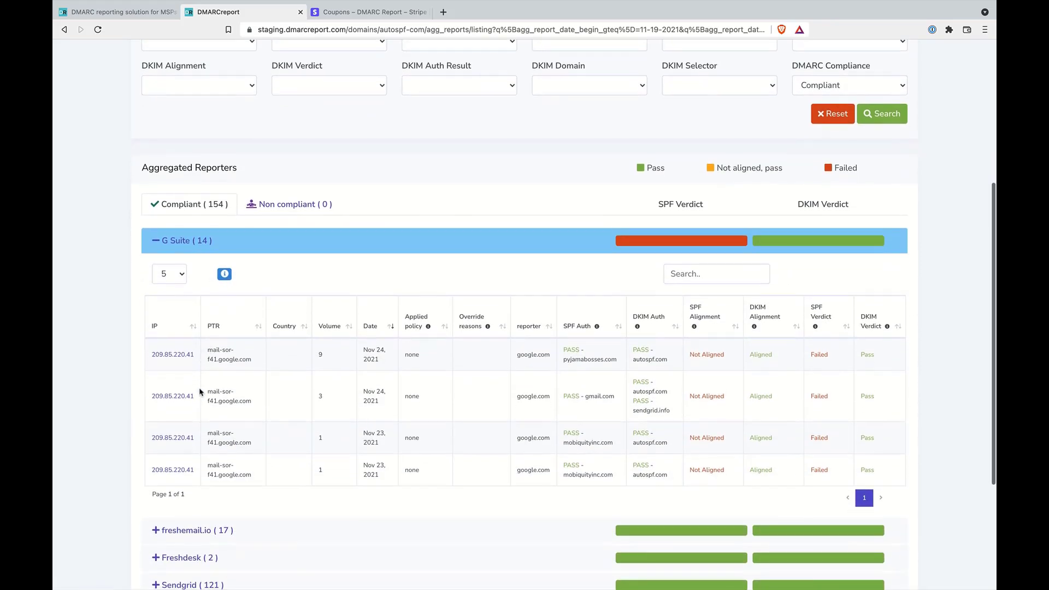
left_click(156, 243)
left_click(155, 319)
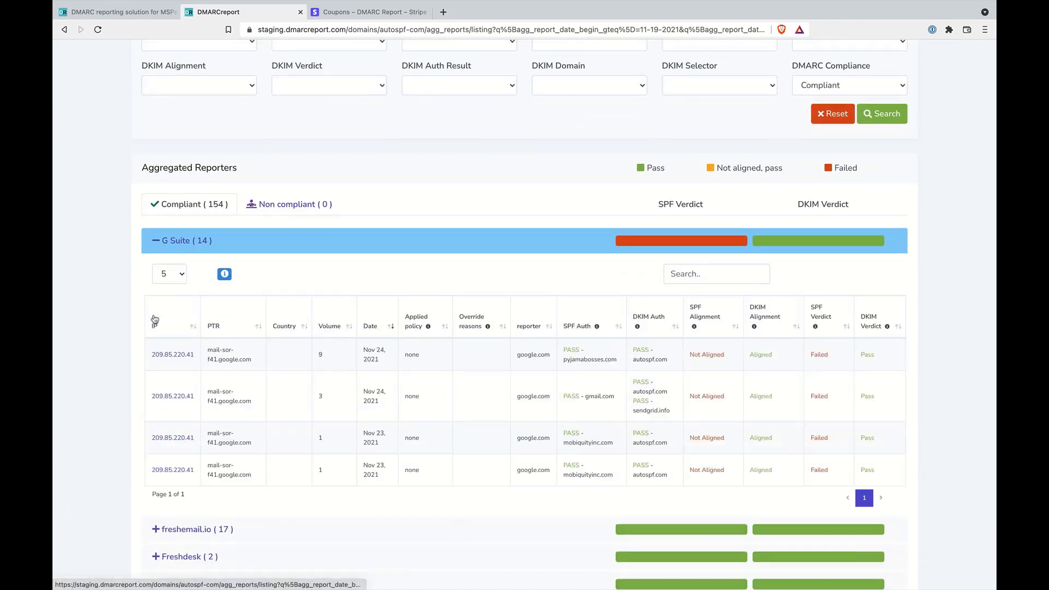
left_click(225, 274)
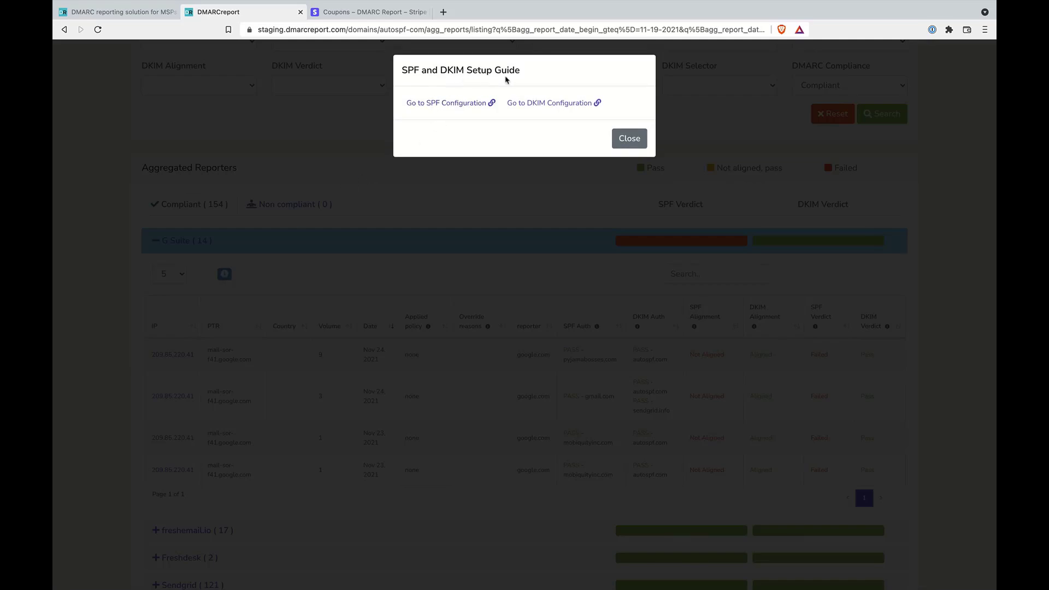
left_click(626, 138)
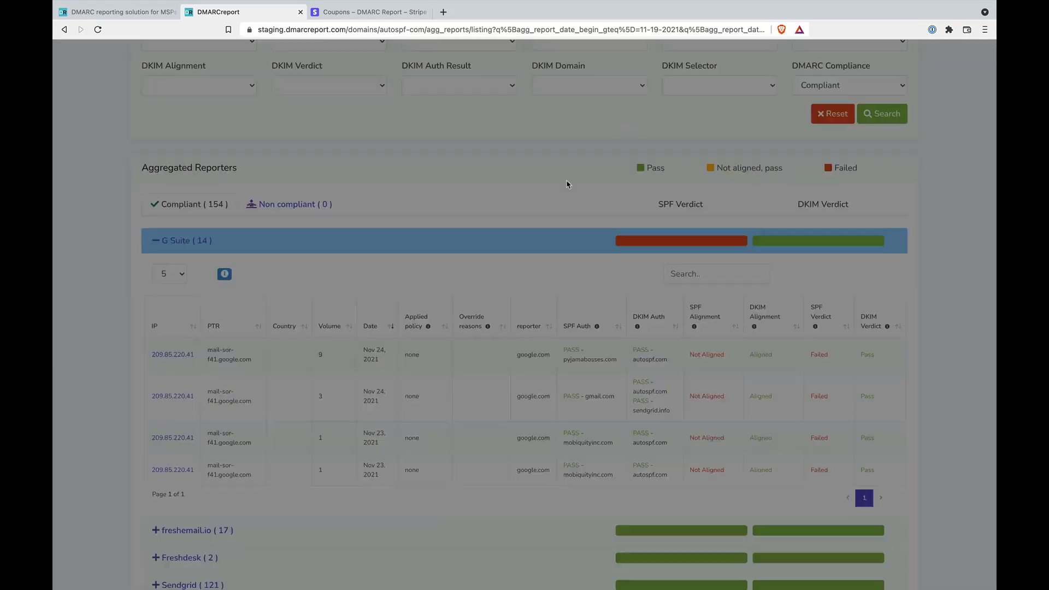
Step: Review the email records under freshemail.io and collapse both the G Suite and freshemail.io groups
scroll(373, 404, "down", 3)
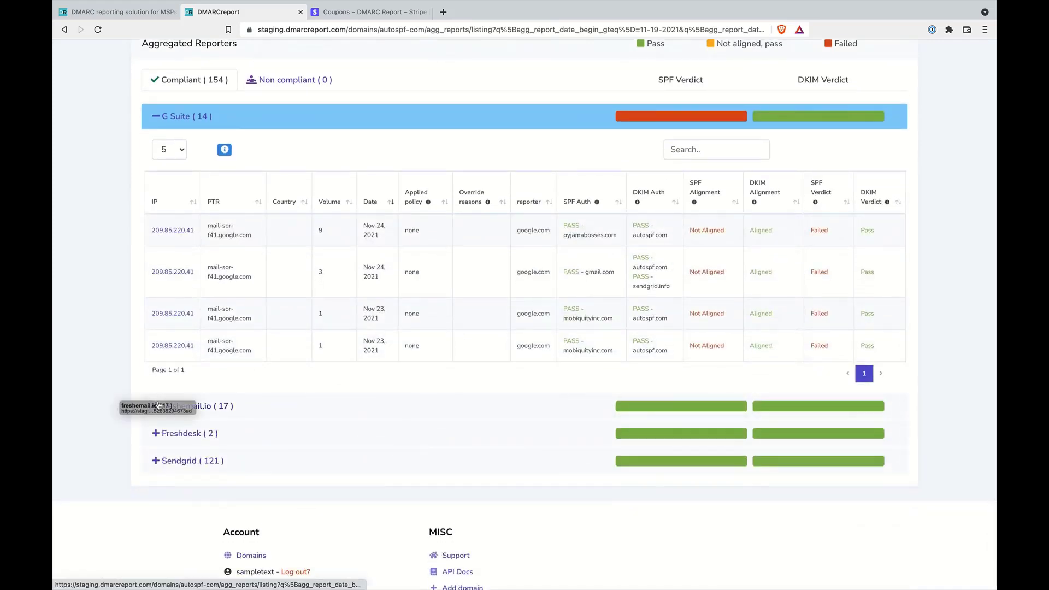
left_click(155, 406)
scroll(192, 436, "down", 3)
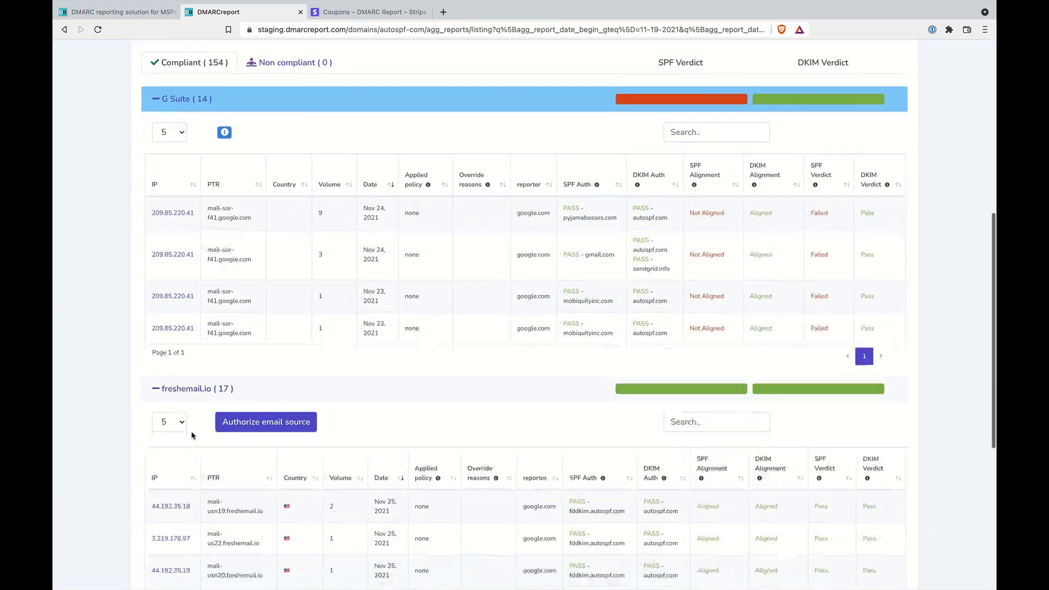
scroll(192, 436, "down", 3)
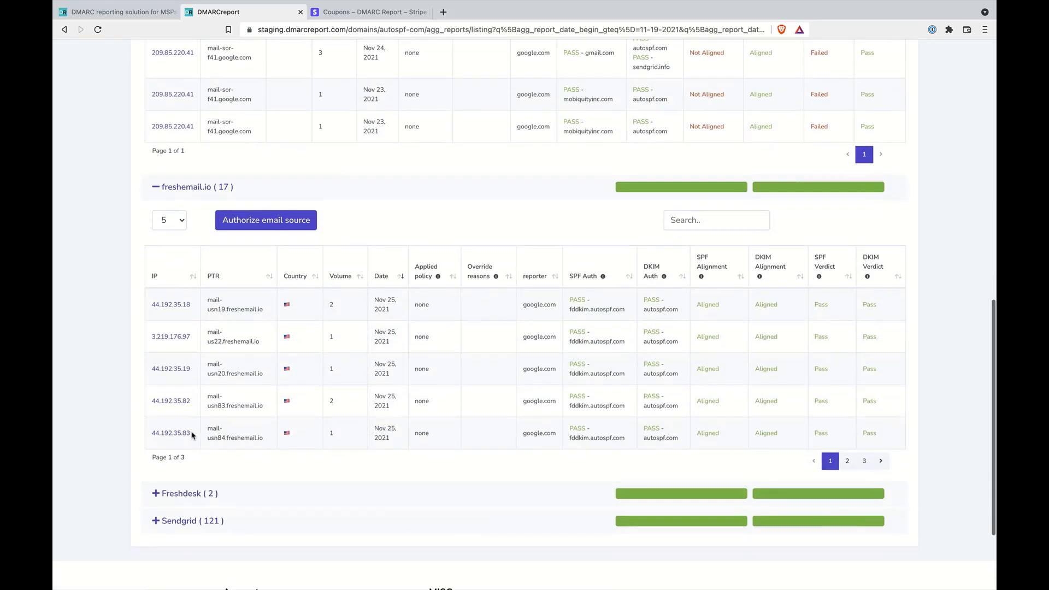
scroll(193, 436, "up", 8)
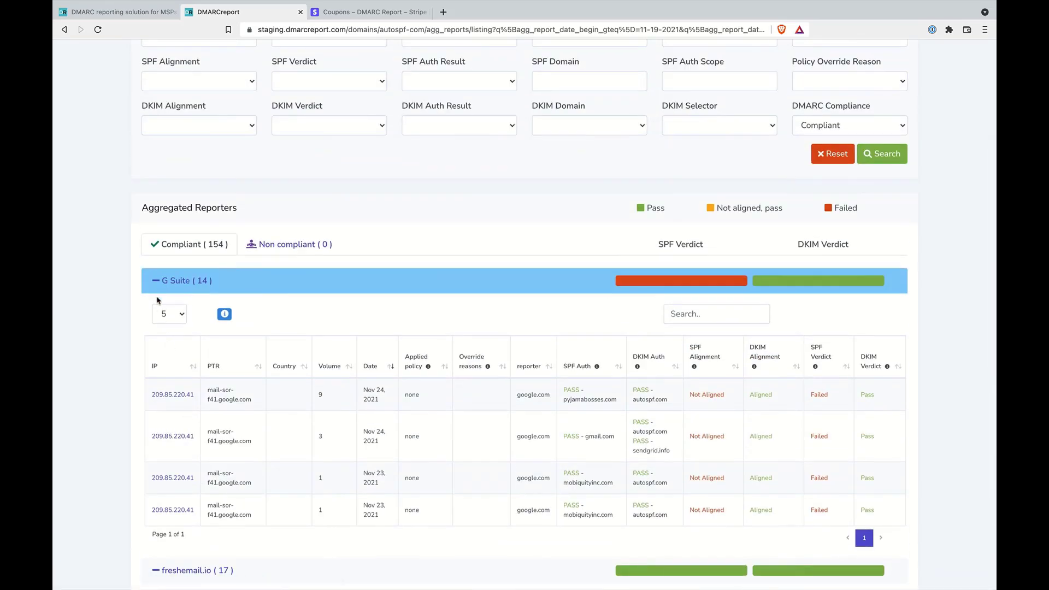
left_click(156, 282)
left_click(157, 307)
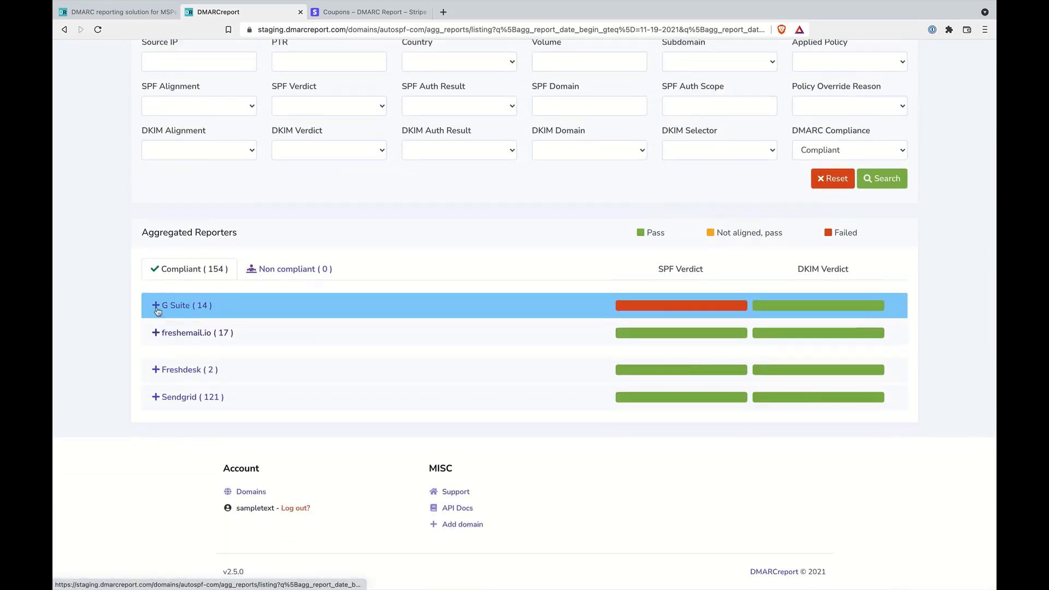
scroll(314, 328, "up", 1)
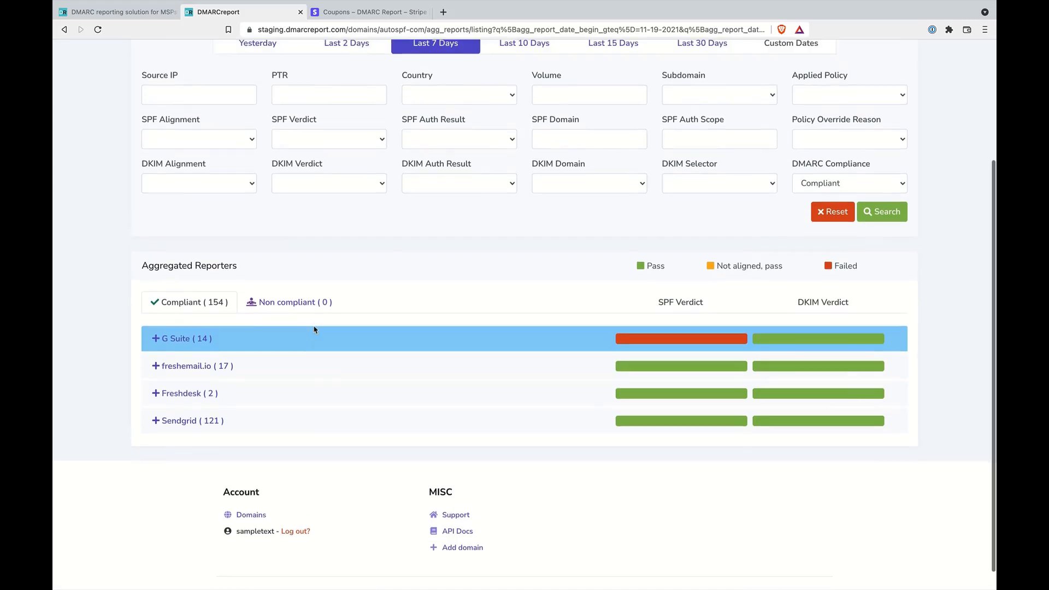
Step: Expand the G Suite source and open the aggregate report for IP 209.85.220.41 from its first record
left_click(175, 357)
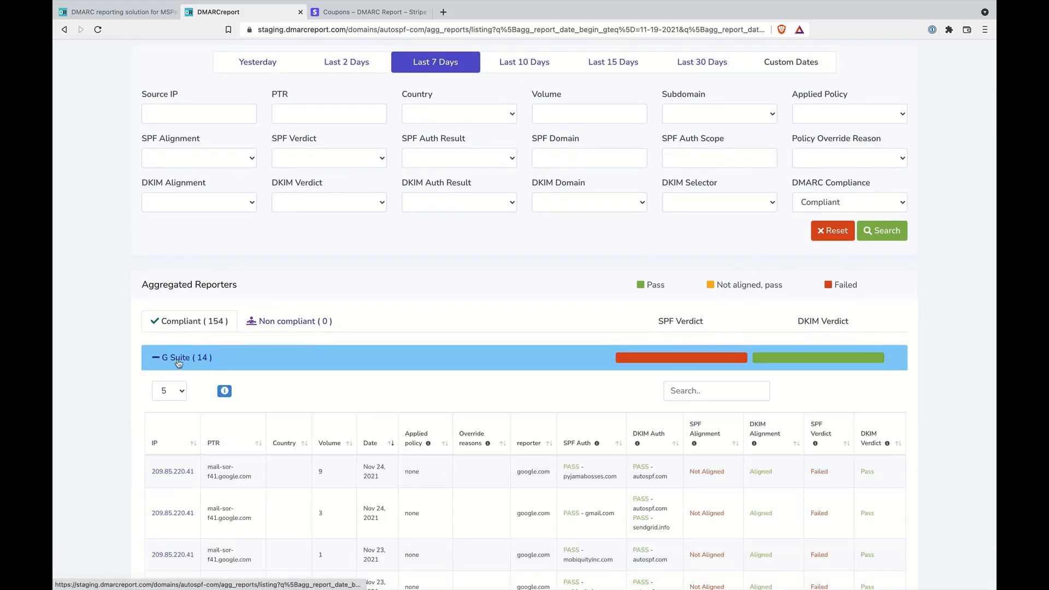
scroll(196, 416, "down", 2)
scroll(197, 416, "down", 1)
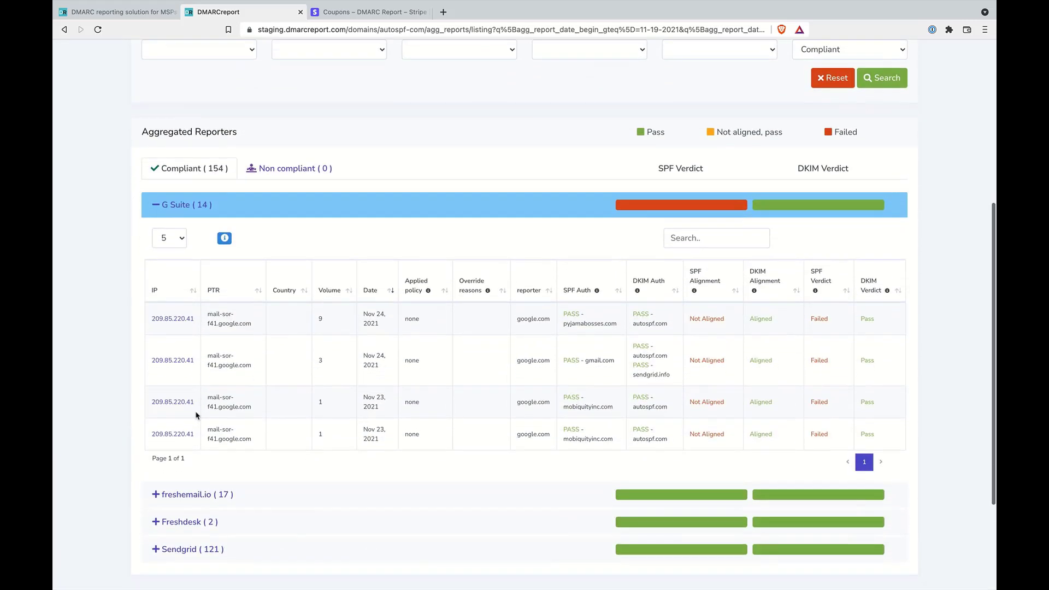
left_click(172, 319)
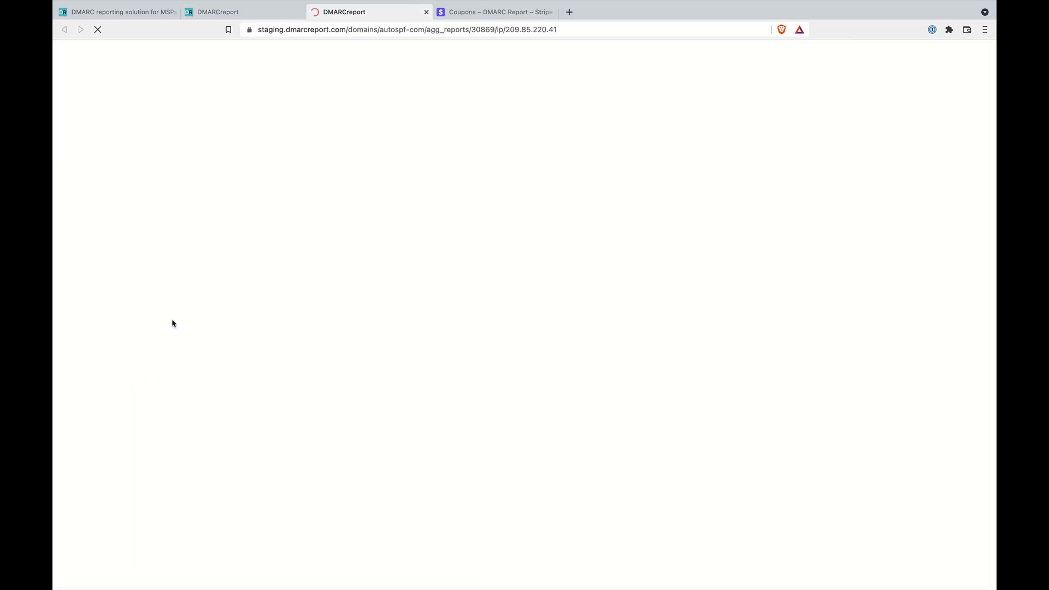
Step: Examine the report records, metadata, published policy and raw XML of the aggregate report for 209.85.220.41
scroll(183, 376, "down", 6)
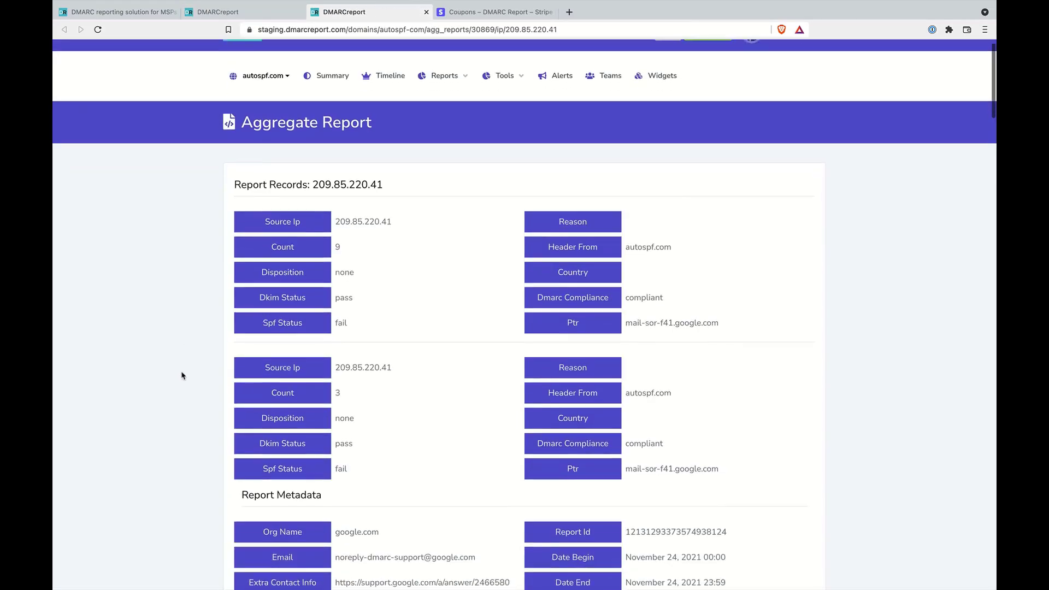
scroll(182, 376, "down", 7)
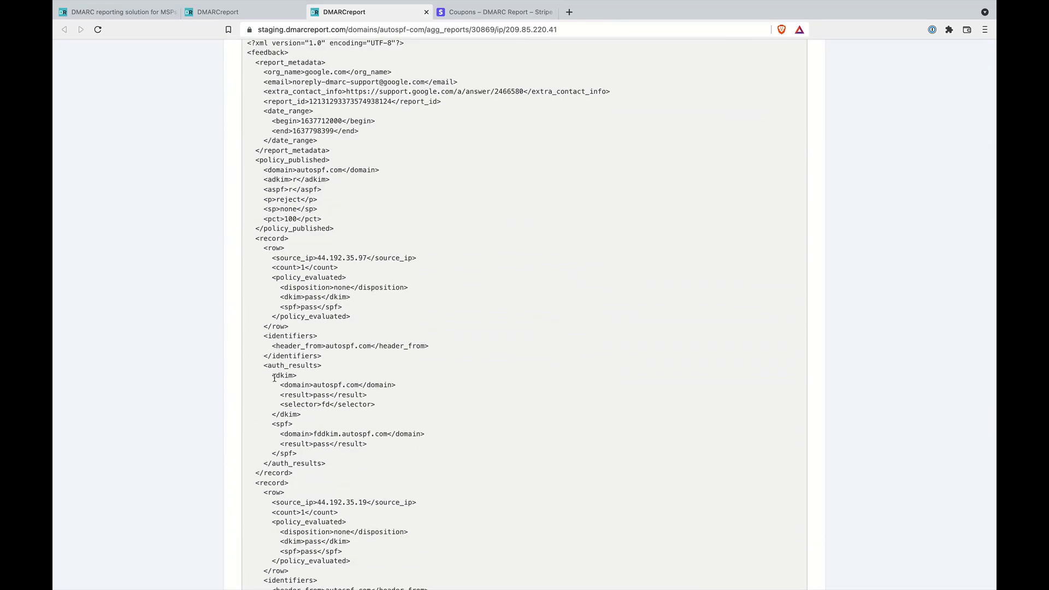
scroll(275, 380, "down", 7)
scroll(275, 380, "down", 20)
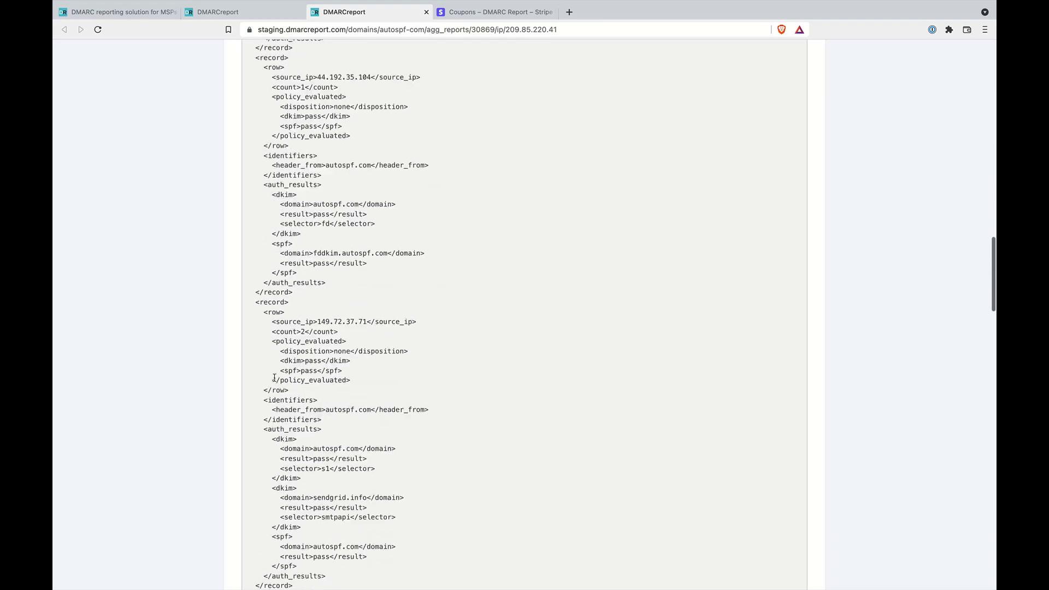
scroll(275, 379, "down", 15)
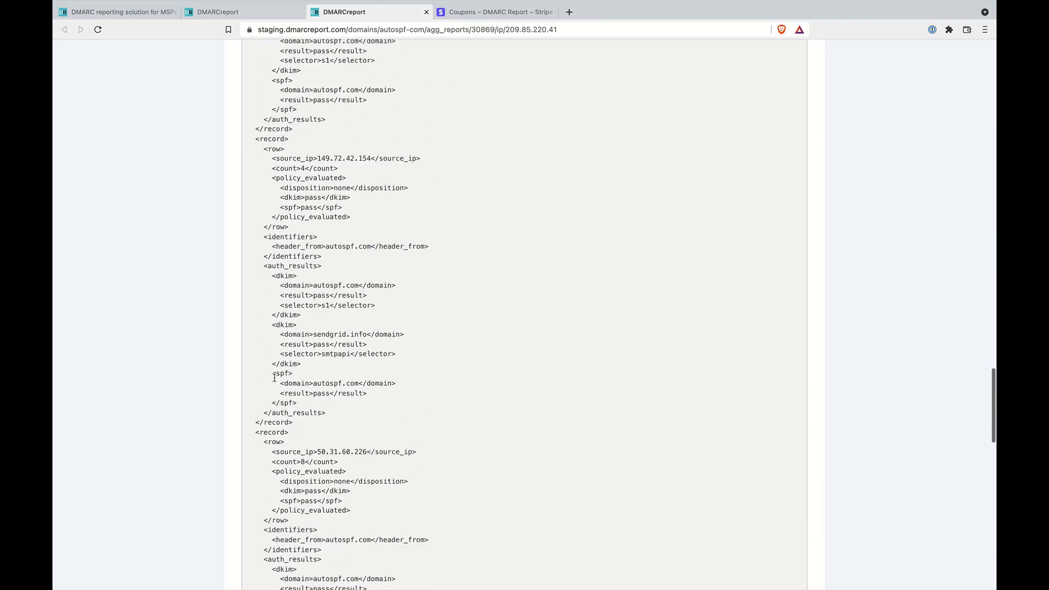
scroll(275, 378, "up", 20)
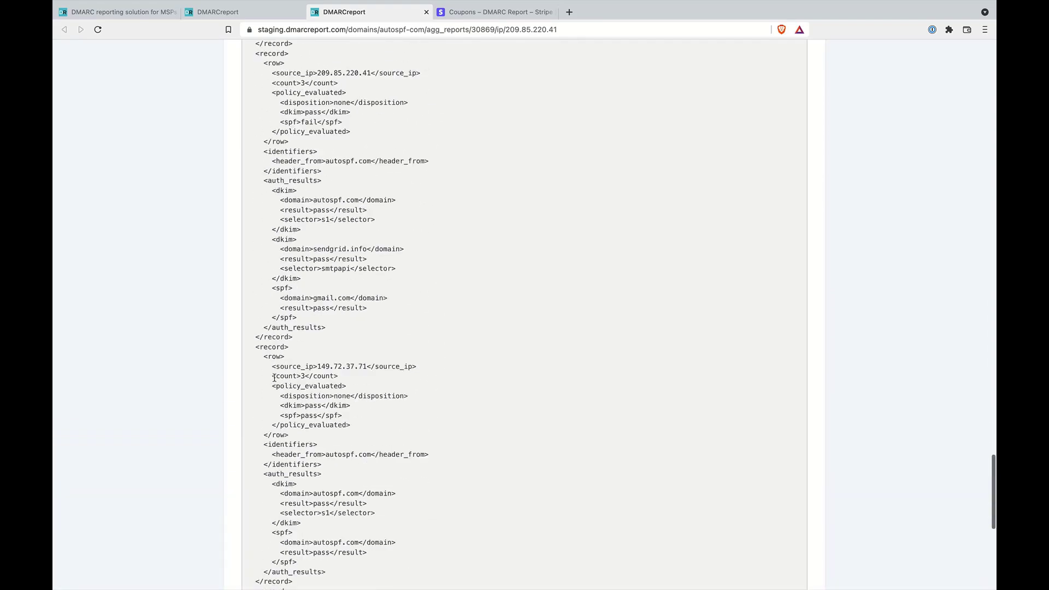
scroll(273, 387, "up", 5)
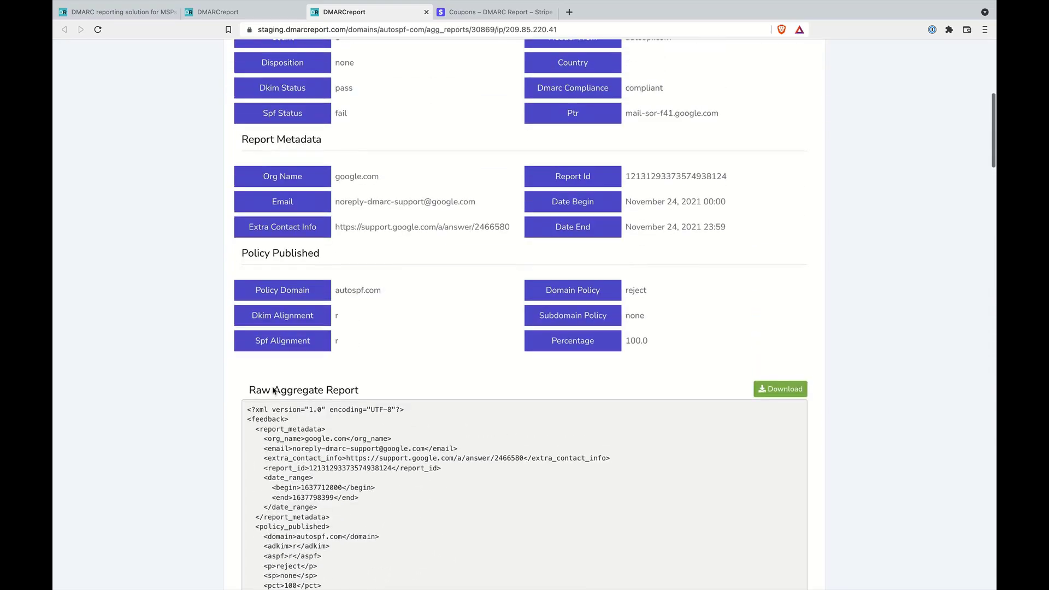
Step: Leave the aggregate report for 209.85.220.41 and return to the autospf.com domain summary
scroll(200, 146, "up", 2)
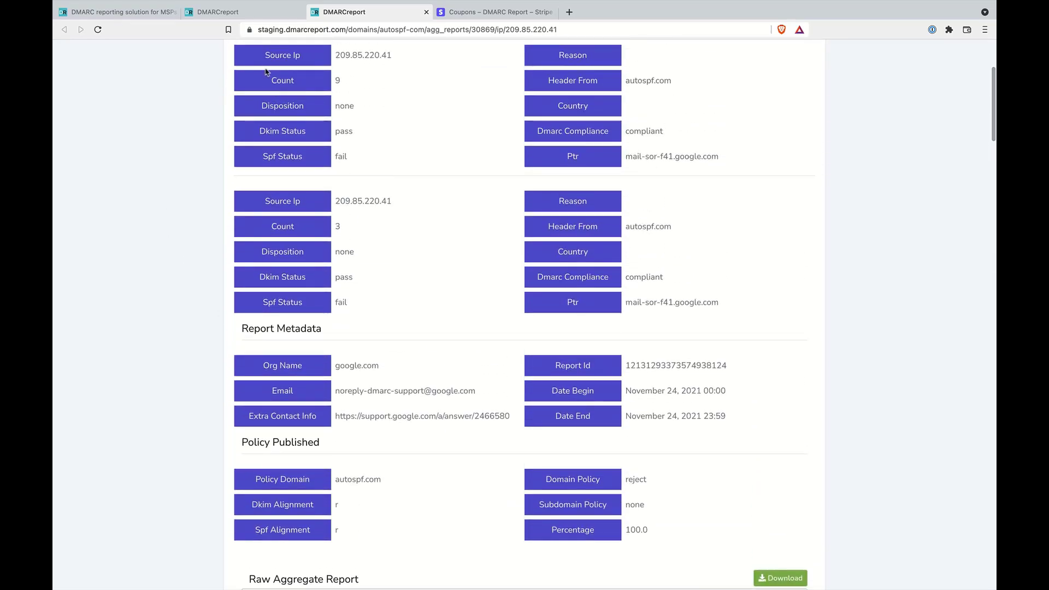
scroll(249, 51, "up", 1)
left_click(240, 12)
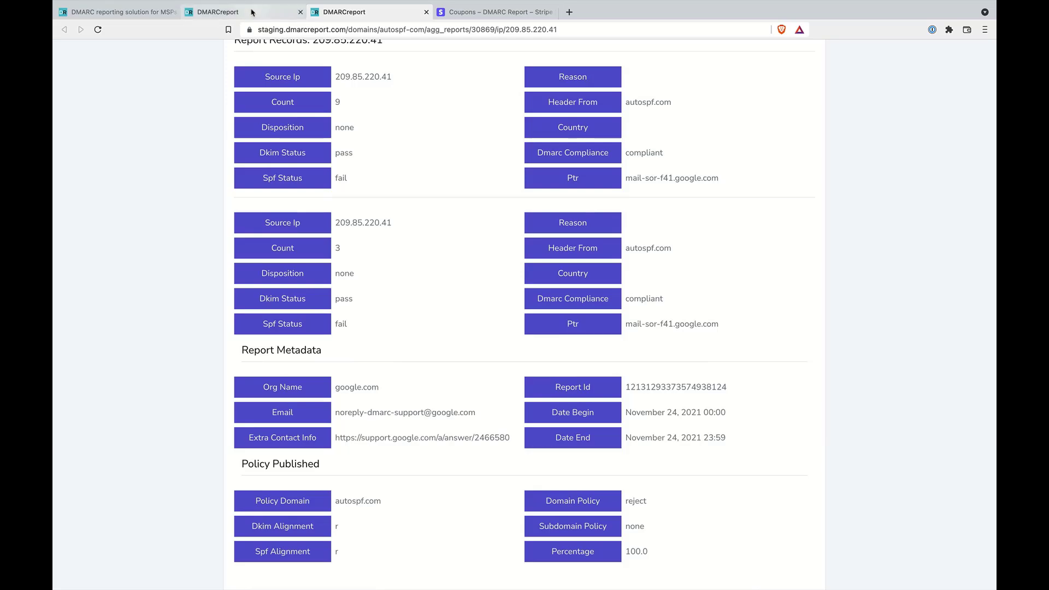
scroll(298, 224, "up", 5)
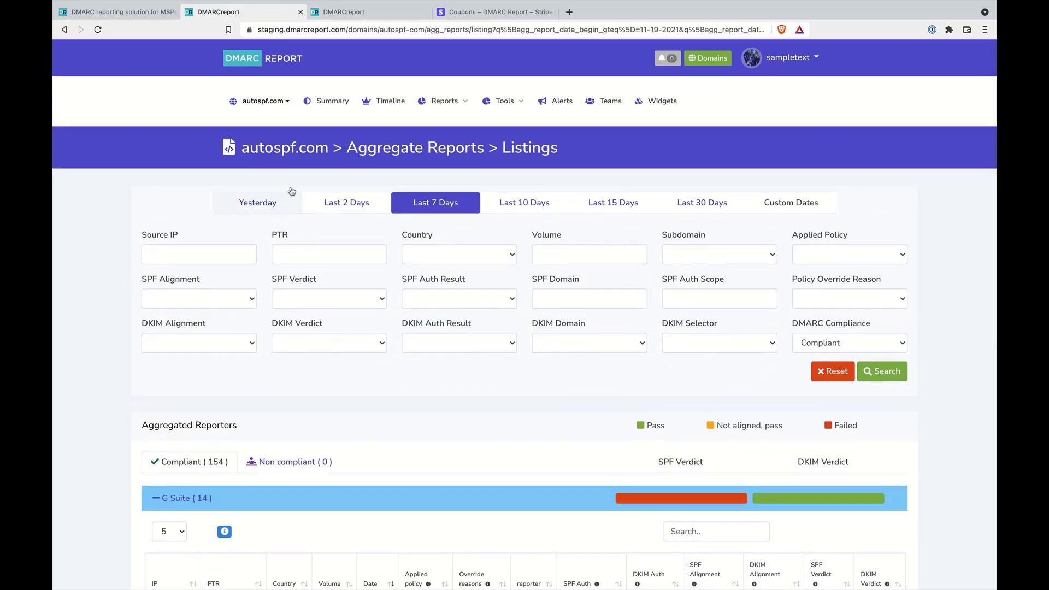
left_click(318, 104)
scroll(260, 367, "down", 1)
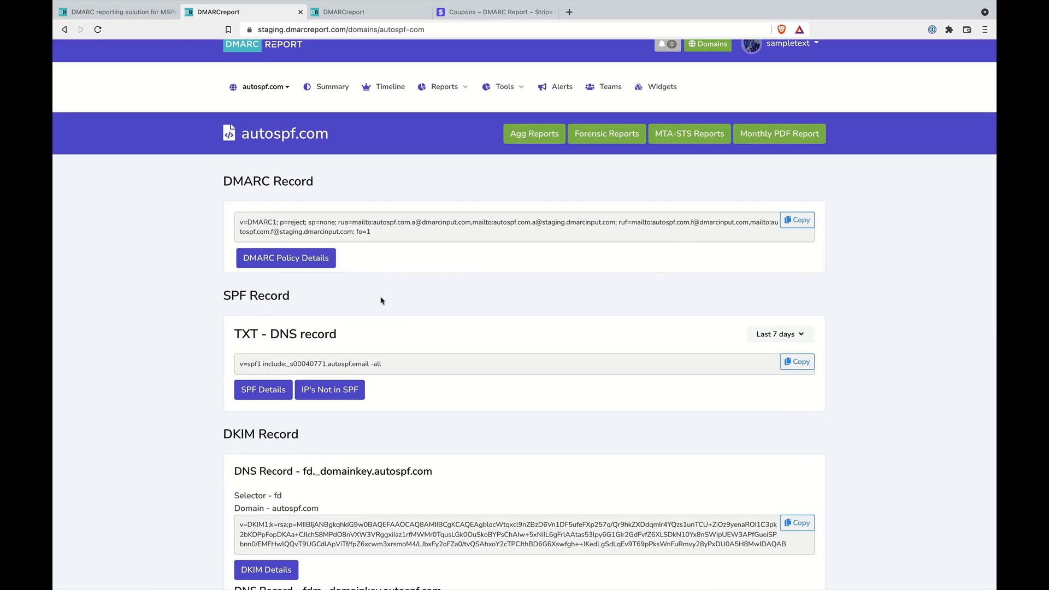
Step: Open the forensic reports for autospf.com and review the DMARC policy, overview and failures sections
left_click(602, 143)
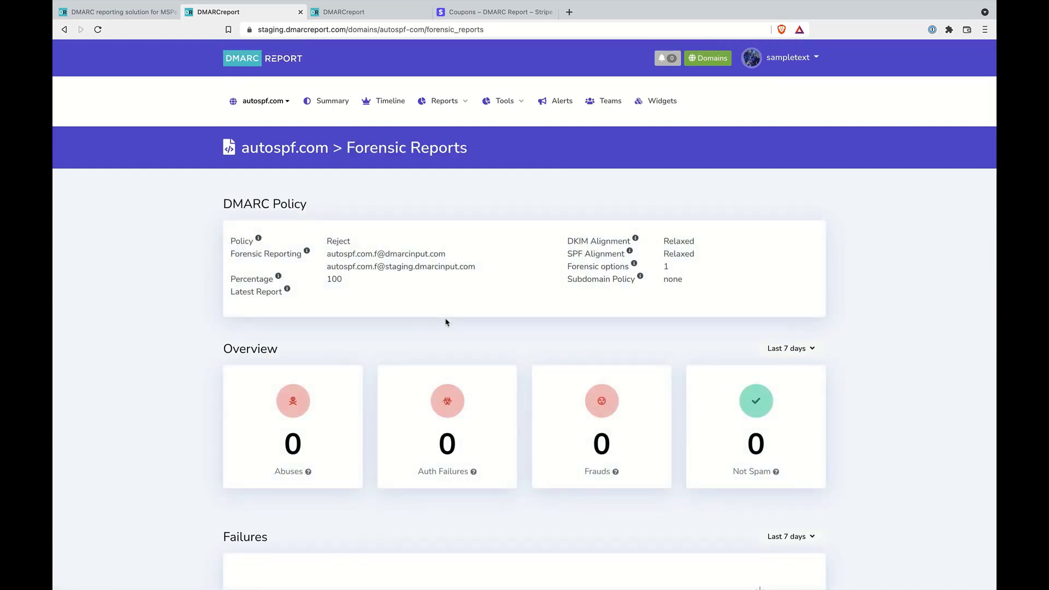
scroll(446, 322, "down", 2)
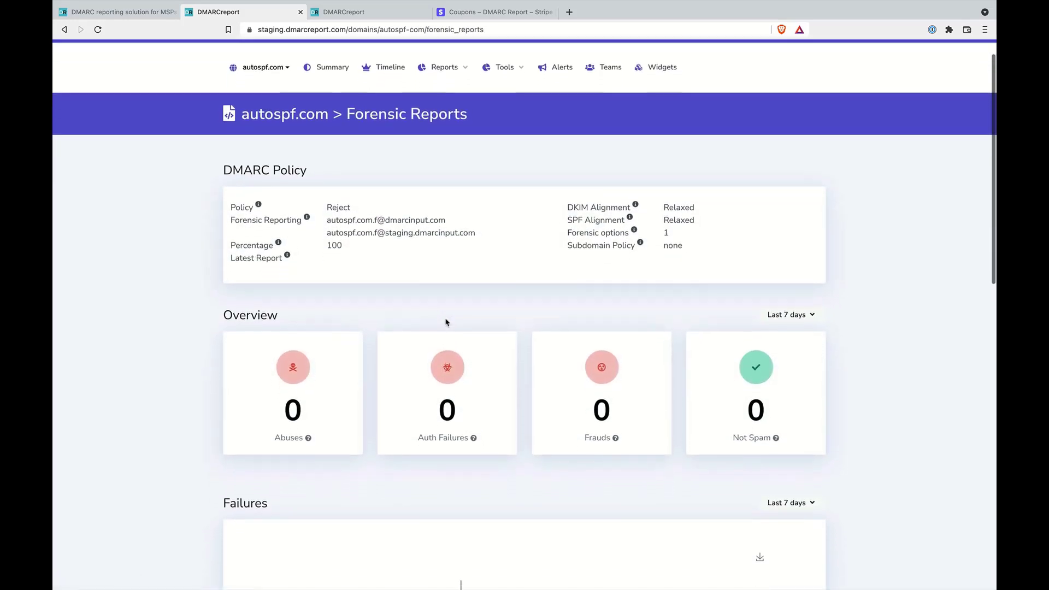
scroll(415, 382, "down", 2)
scroll(399, 428, "up", 5)
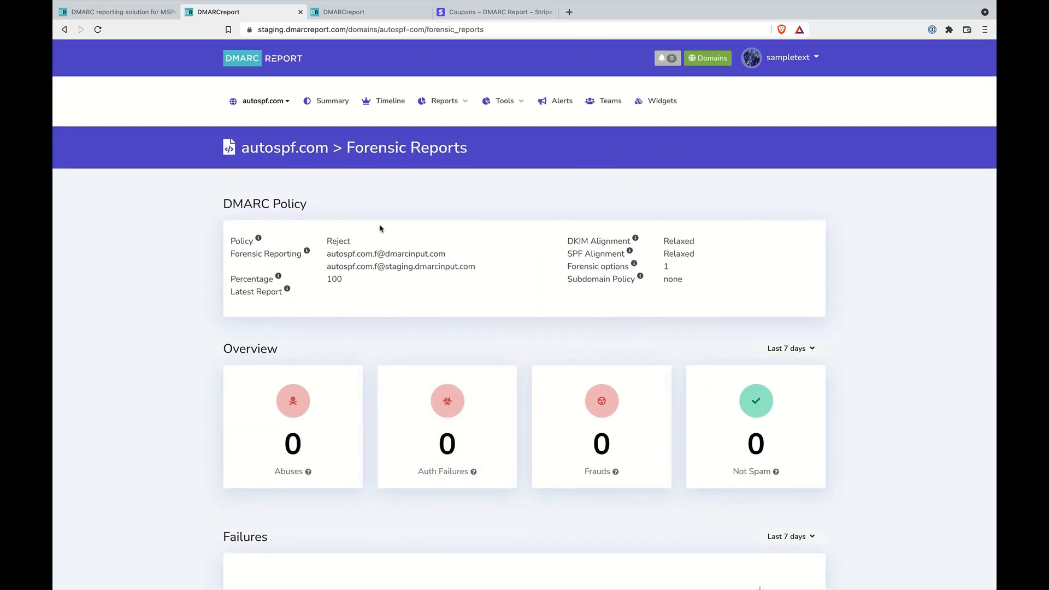
Step: Open the MTA-STS reports from the autospf.com summary and review the policy, overview and compliance sections
left_click(306, 100)
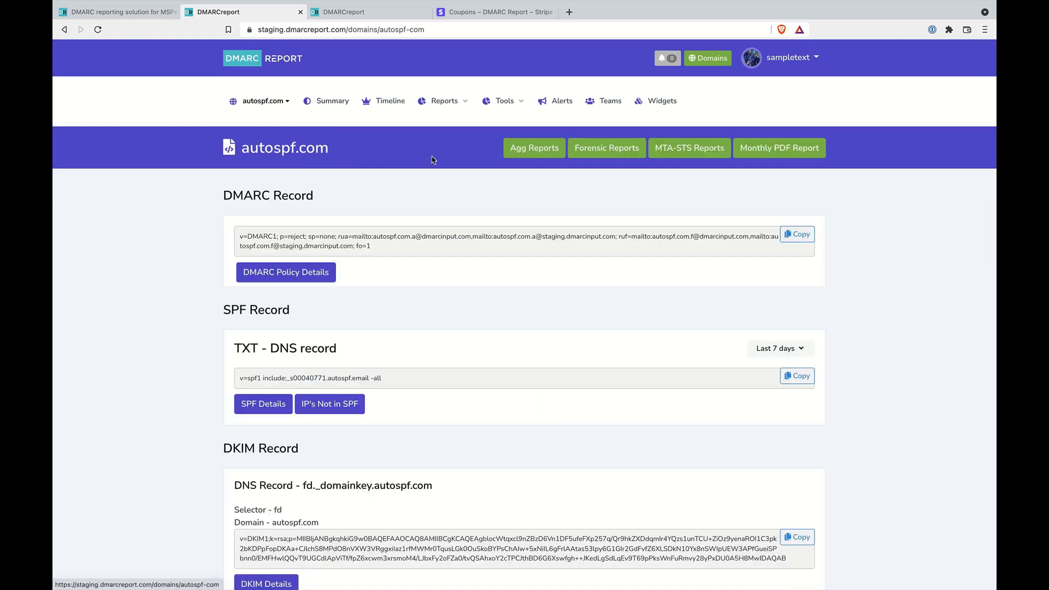
left_click(685, 151)
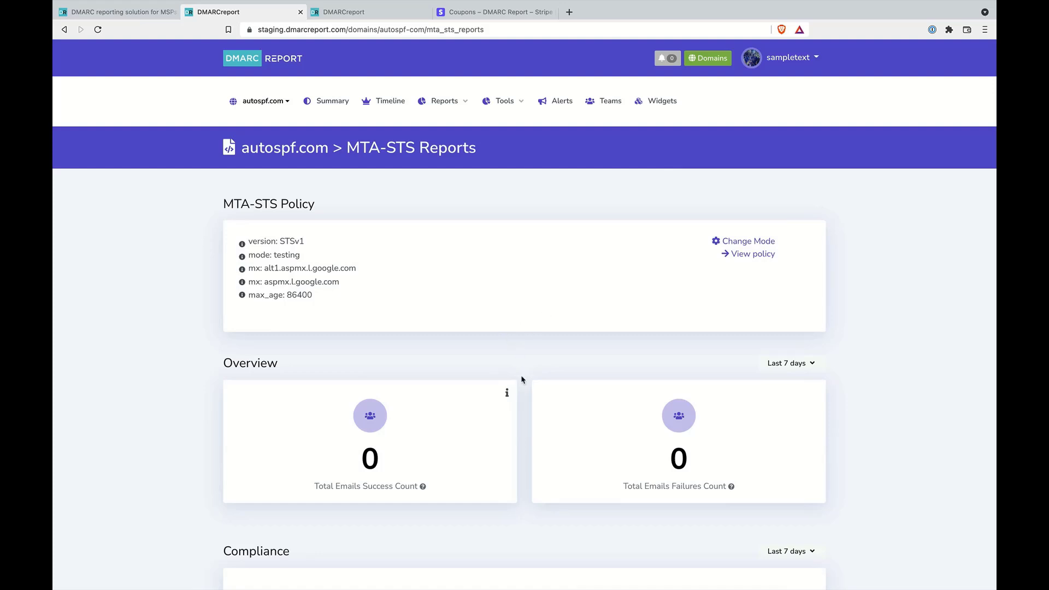
scroll(520, 385, "down", 3)
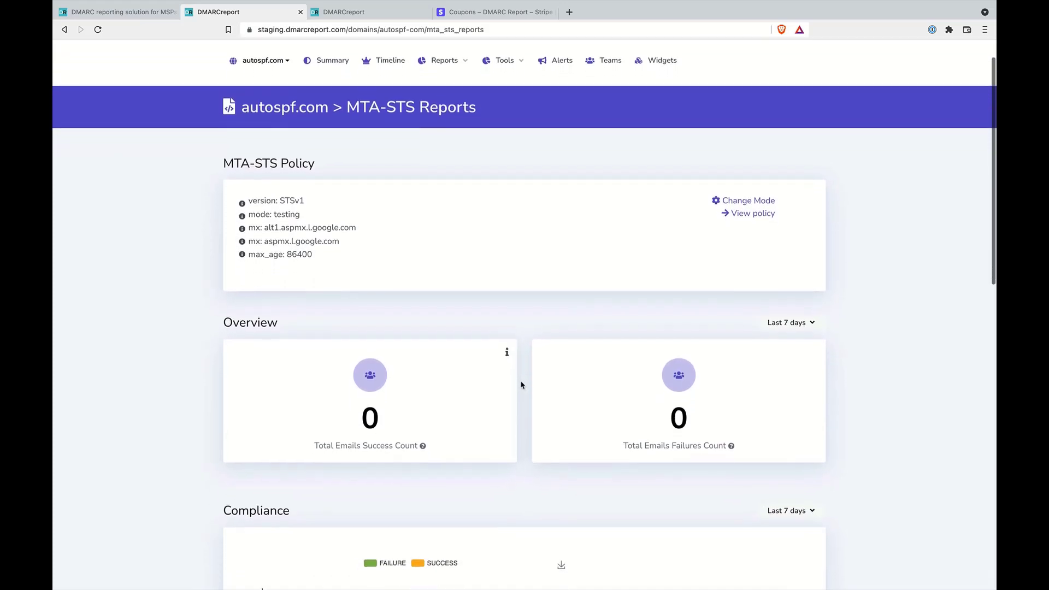
scroll(521, 385, "up", 3)
scroll(521, 385, "down", 5)
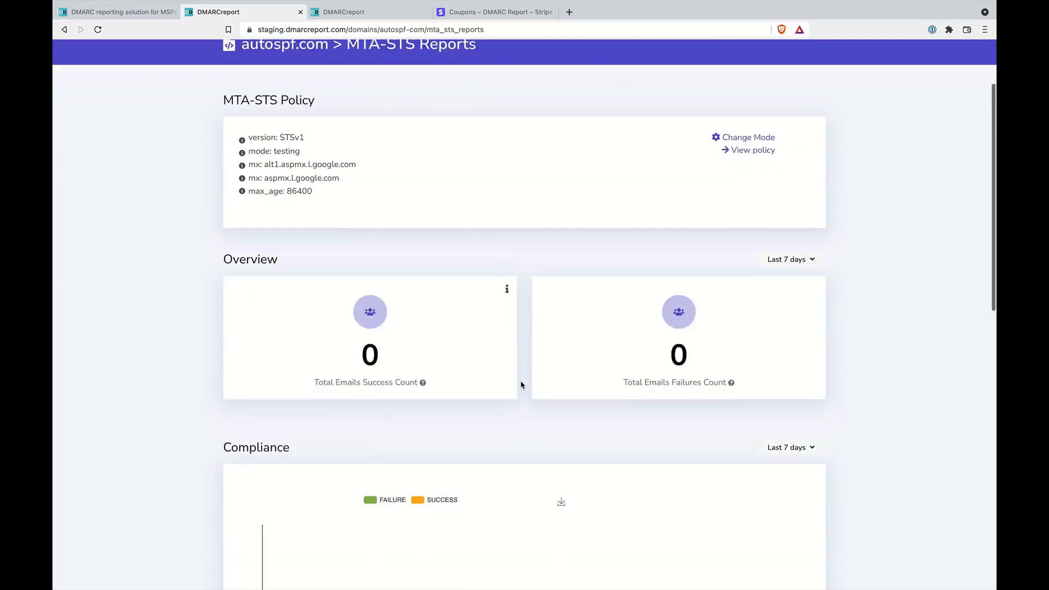
scroll(520, 385, "up", 4)
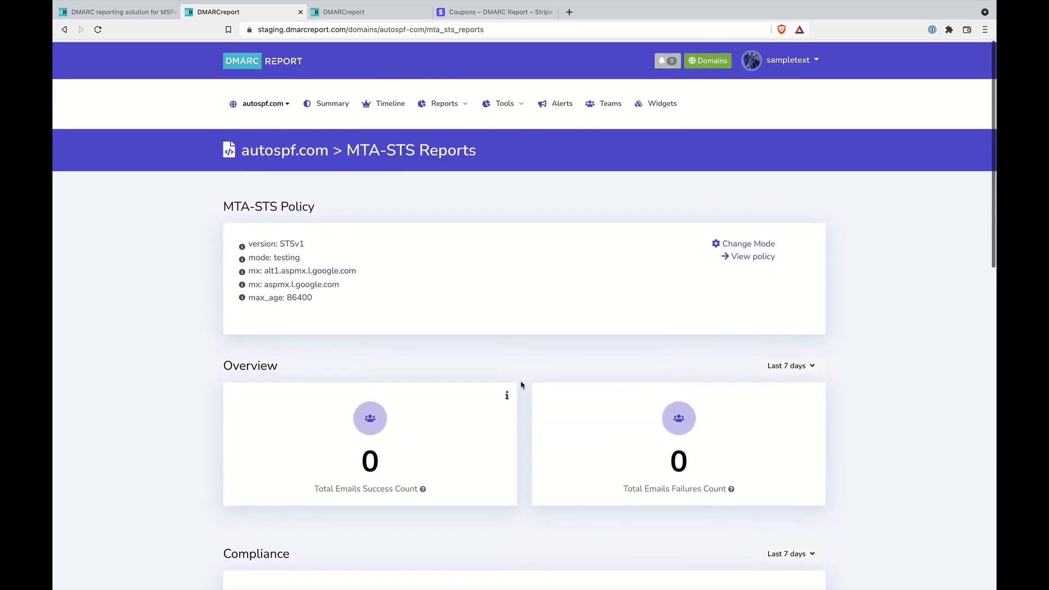
Step: Review the DKIM, SPF and DMARC record events in autospf.com's timeline and return to the domain summary
left_click(332, 104)
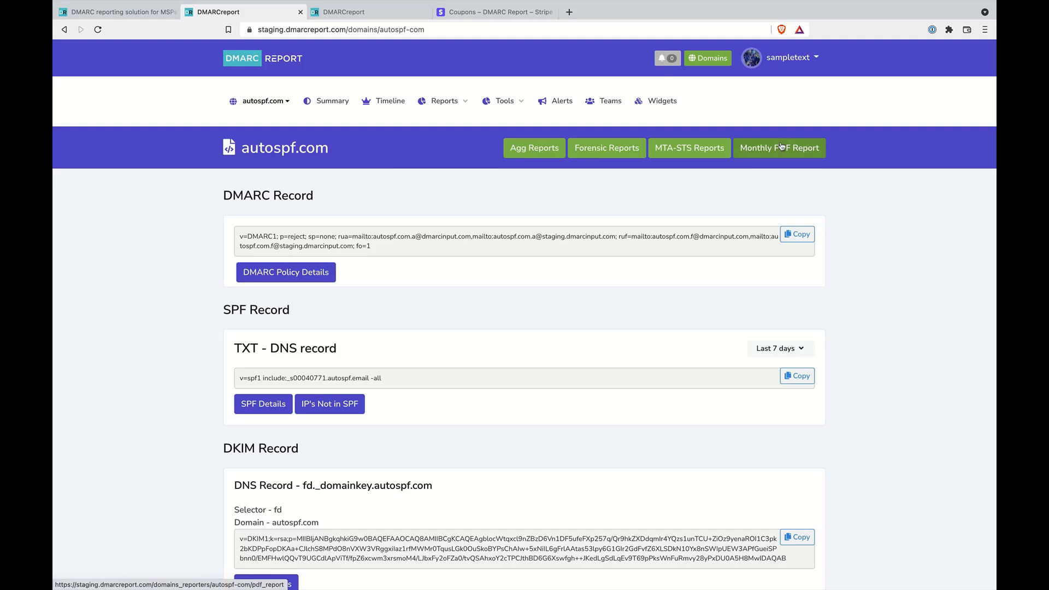
left_click(396, 105)
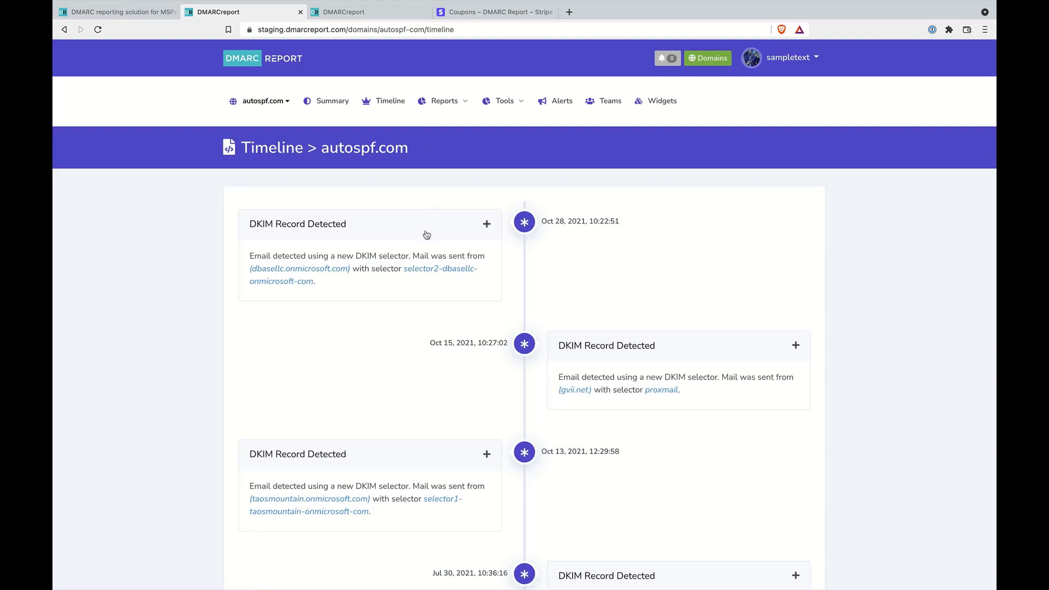
scroll(426, 234, "down", 9)
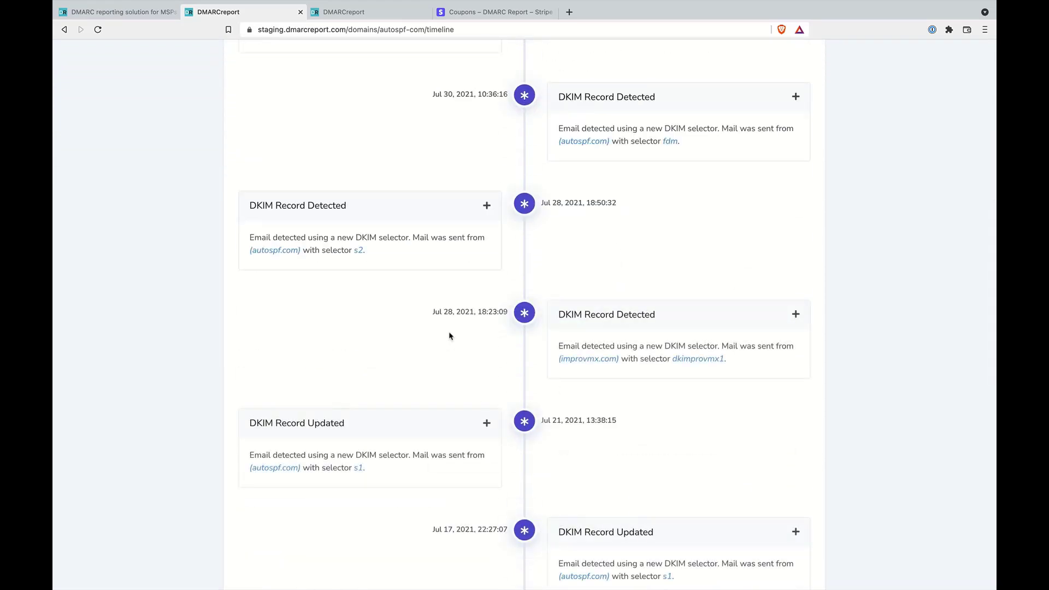
scroll(425, 343, "down", 2)
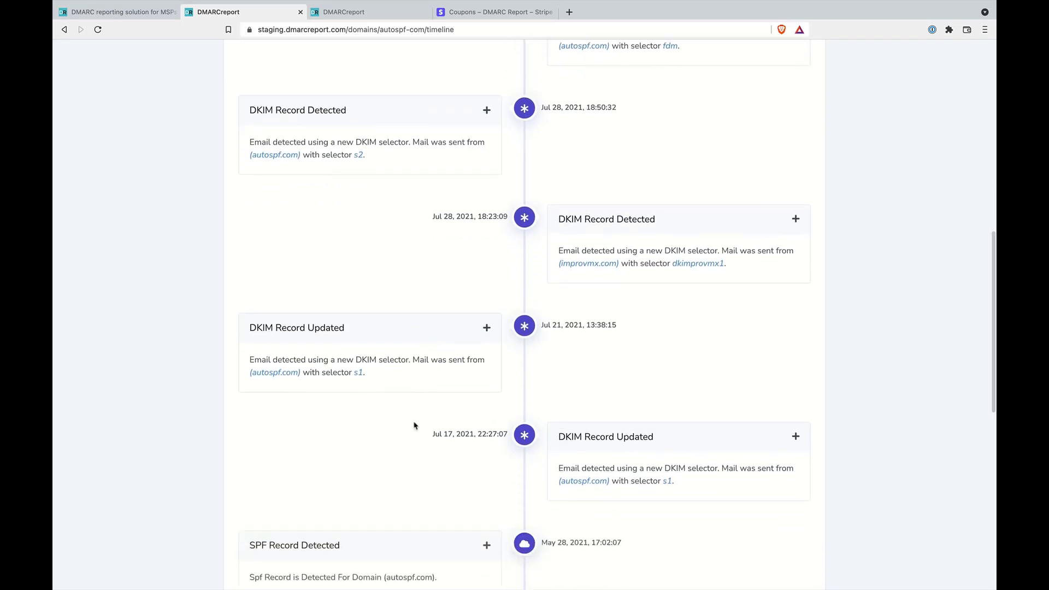
scroll(413, 425, "down", 4)
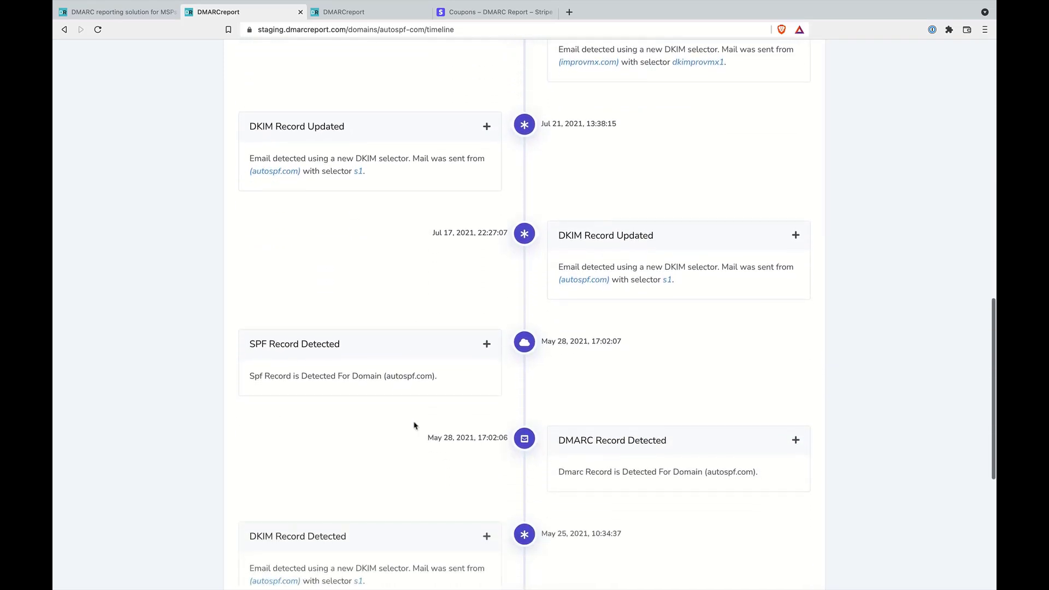
scroll(413, 425, "down", 2)
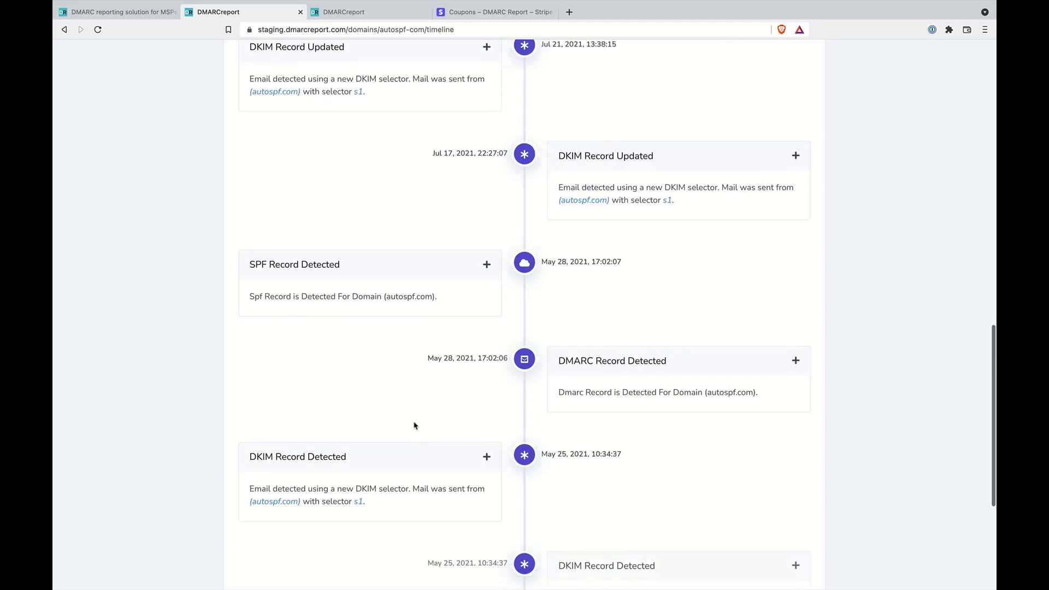
scroll(413, 426, "up", 9)
scroll(414, 425, "up", 8)
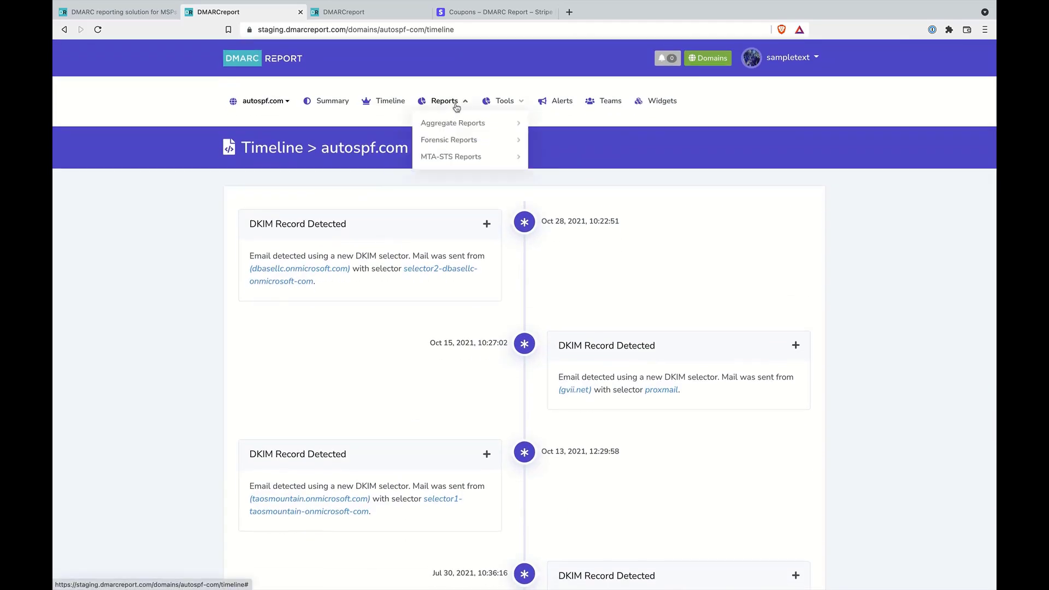
left_click(344, 106)
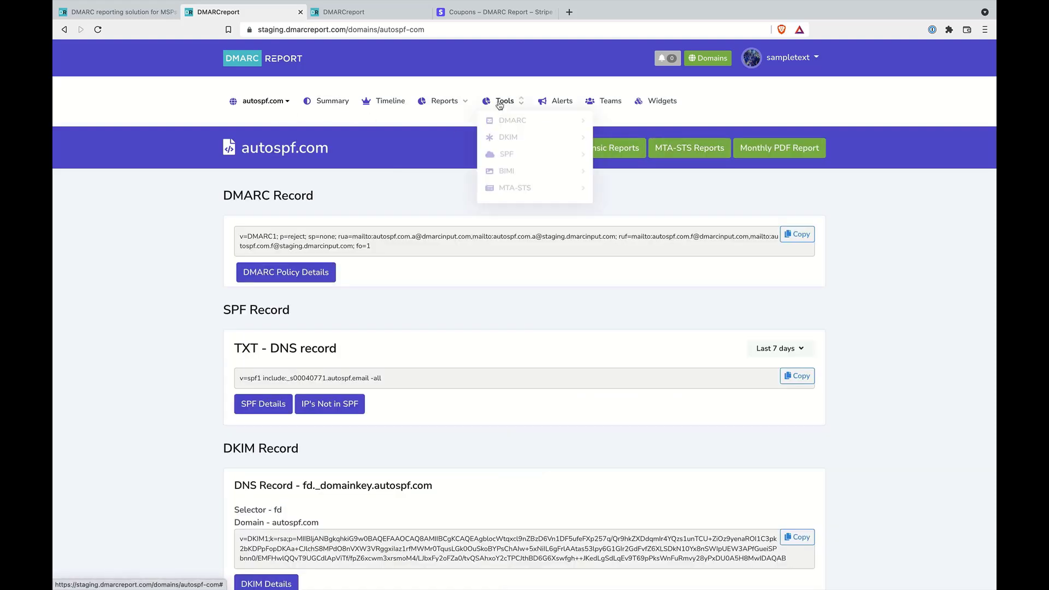
mouse_move(452, 99)
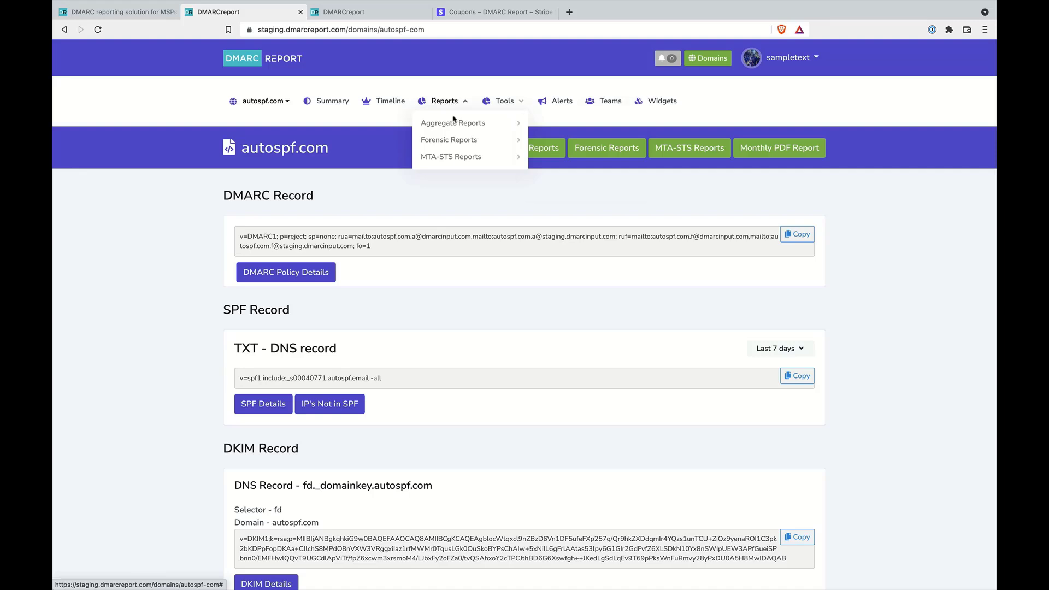
mouse_move(453, 139)
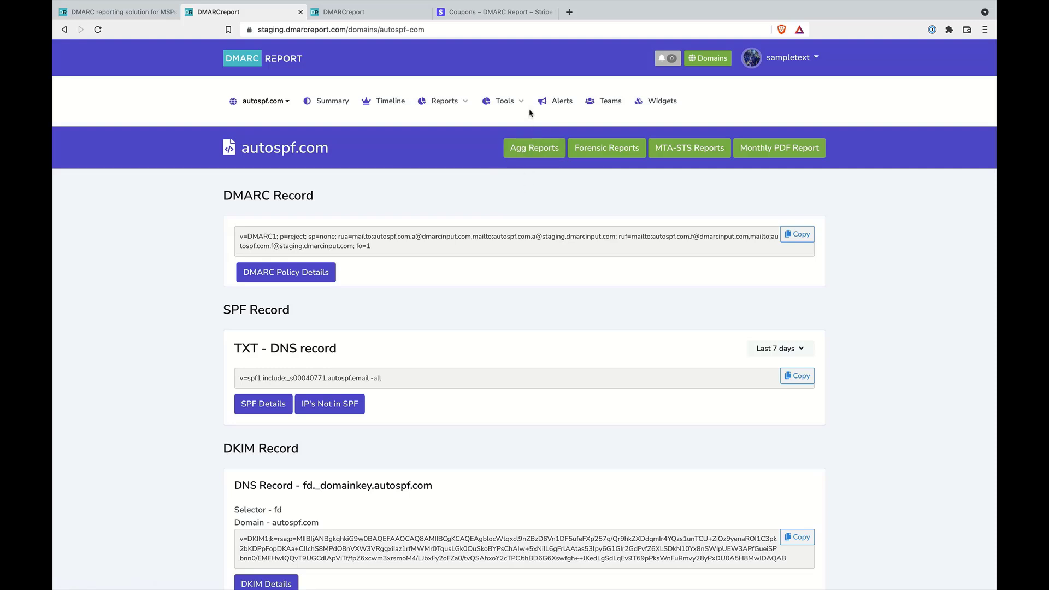
mouse_move(530, 104)
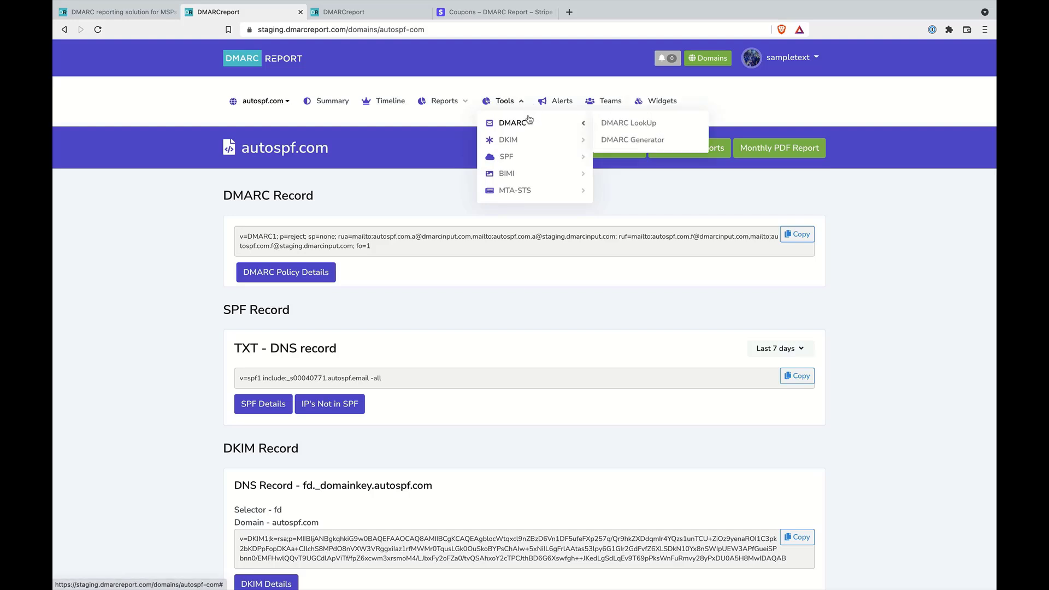
mouse_move(513, 125)
mouse_move(514, 163)
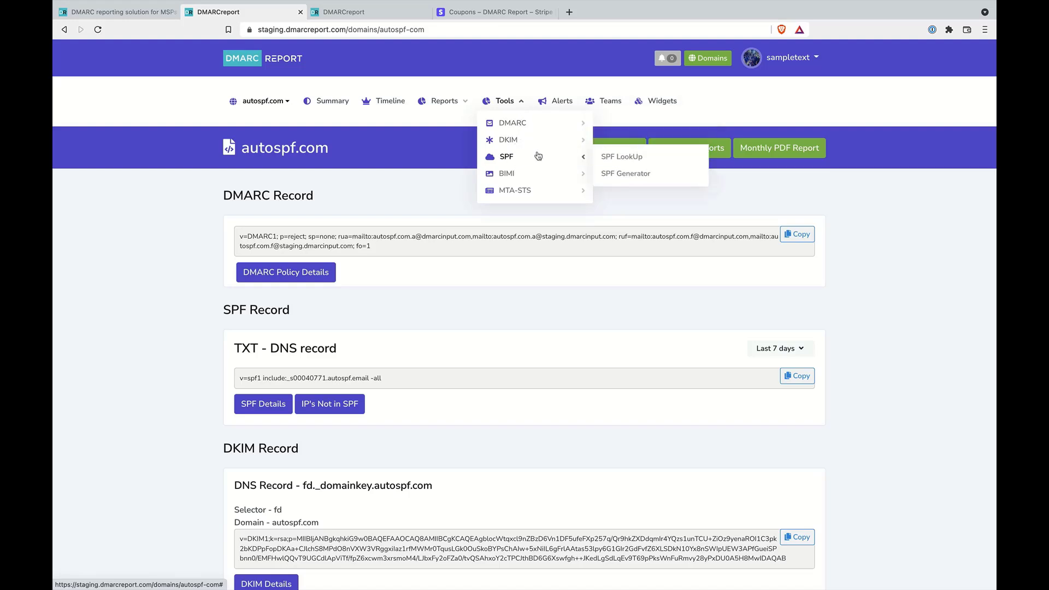
mouse_move(579, 176)
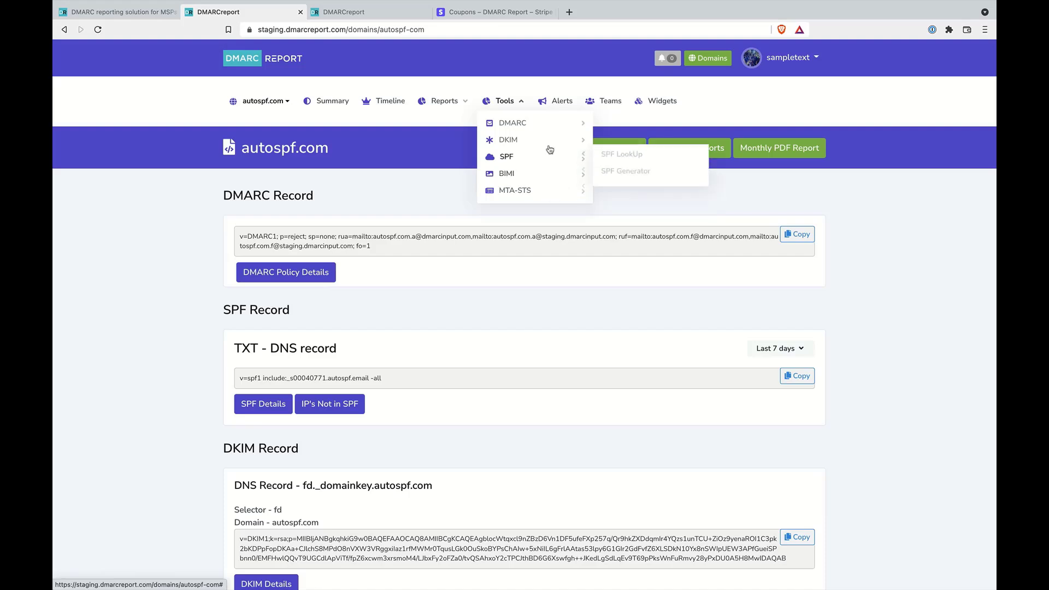
mouse_move(546, 125)
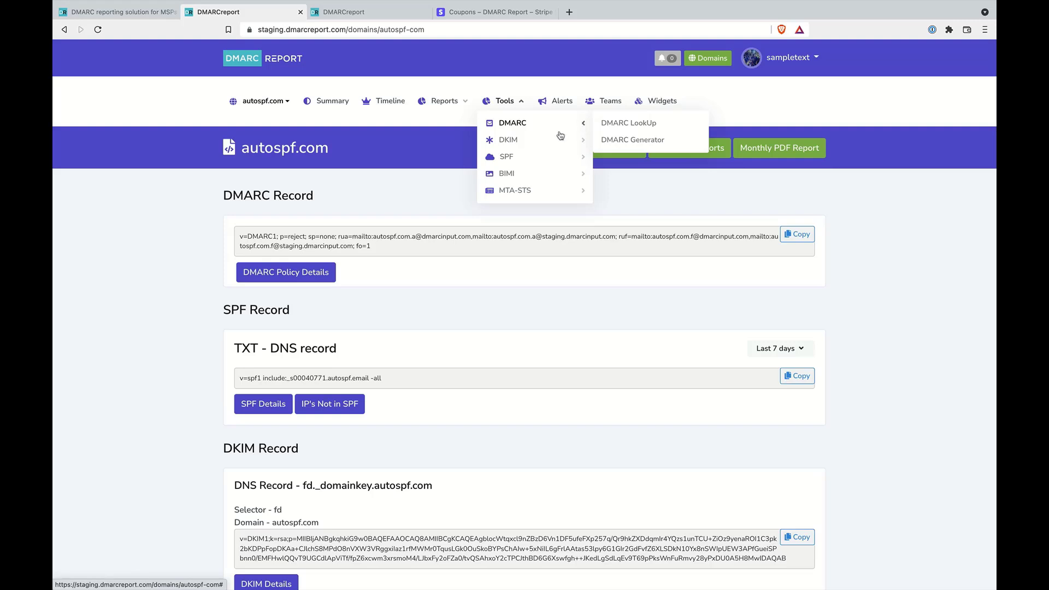
Step: Start a new alert named "Auto Subdomain" with the alert type Event
mouse_move(549, 190)
left_click(563, 106)
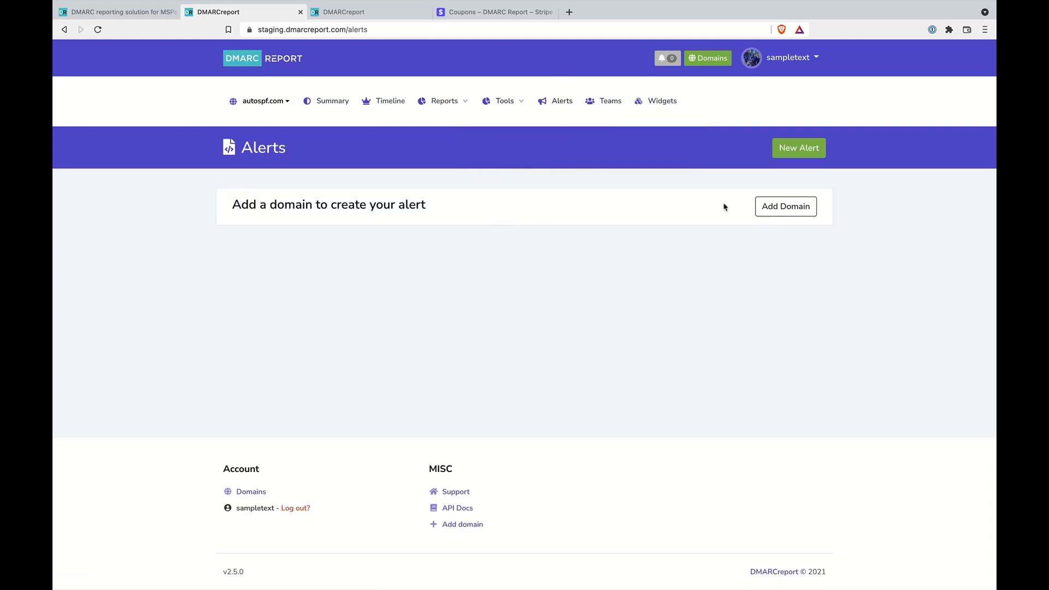
left_click(776, 157)
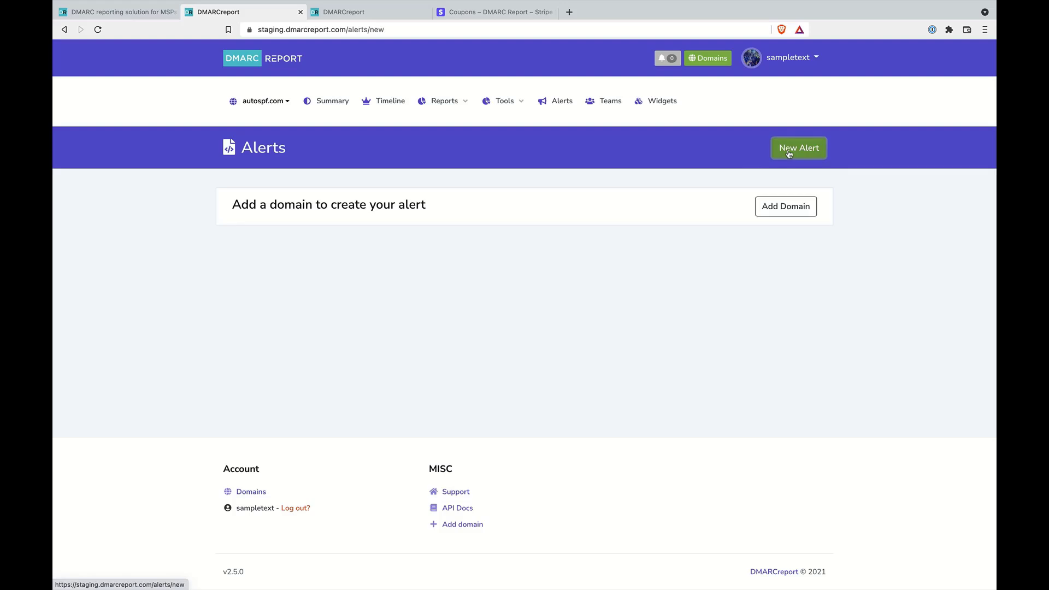
left_click(440, 268)
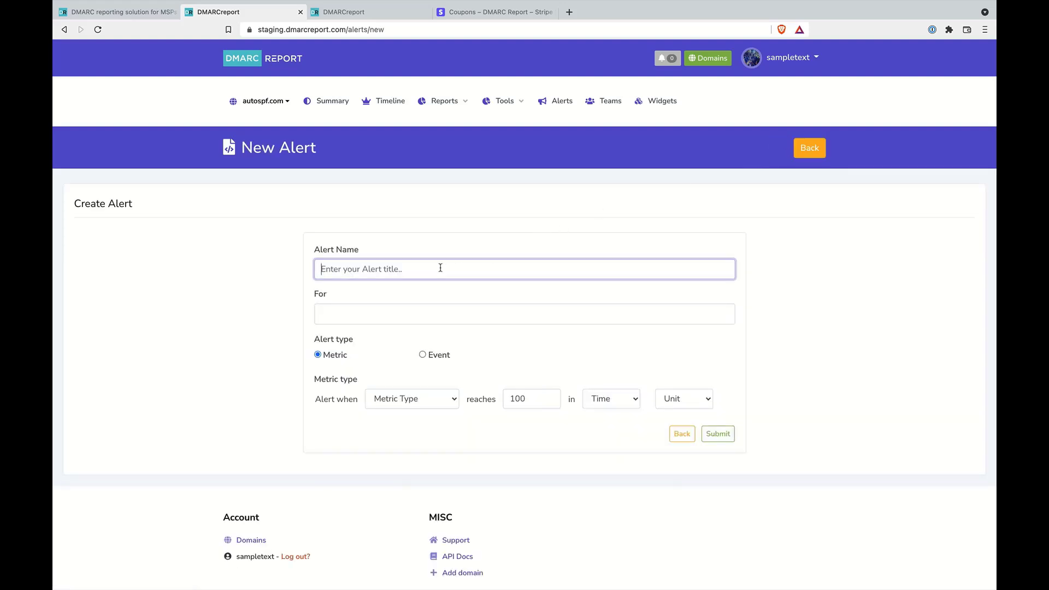
type("Auto Subdomain")
left_click(422, 356)
Step: Assign the alert to autospf.com with the event type New subdomain detected, submit it and dismiss the notification
left_click(433, 316)
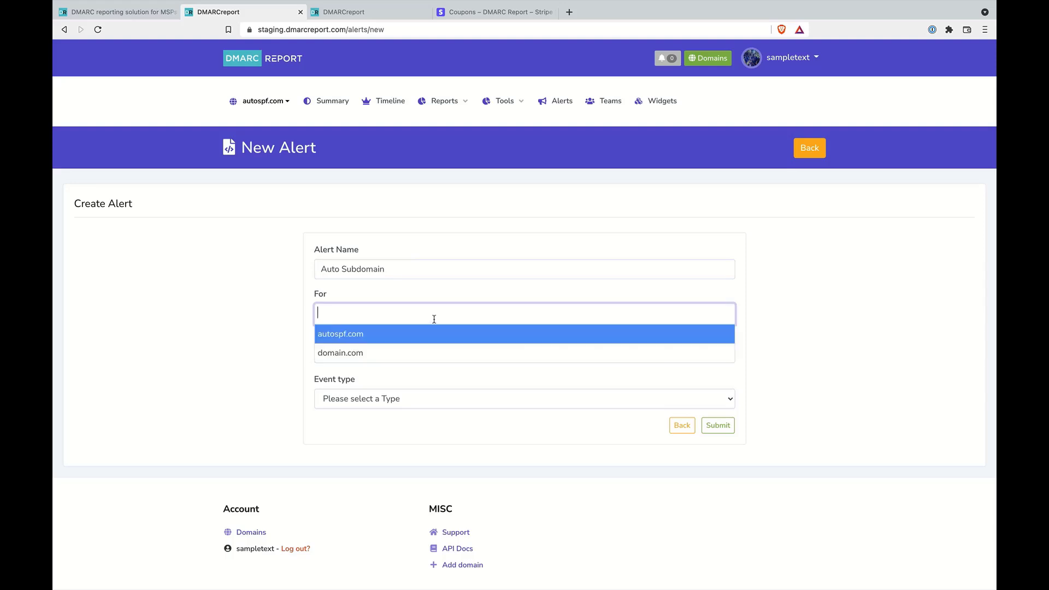
left_click(432, 334)
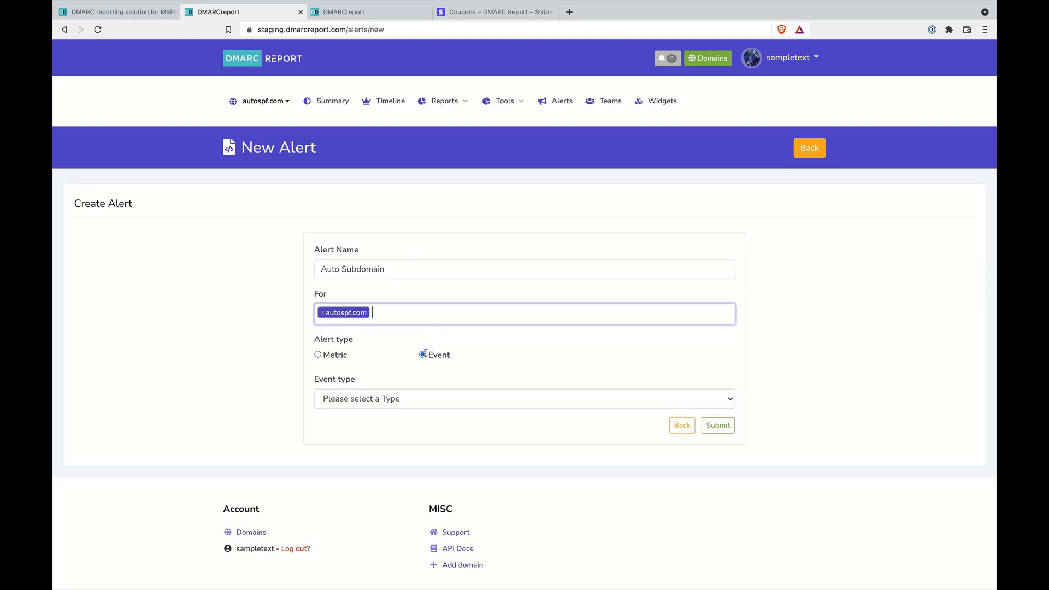
left_click(390, 401)
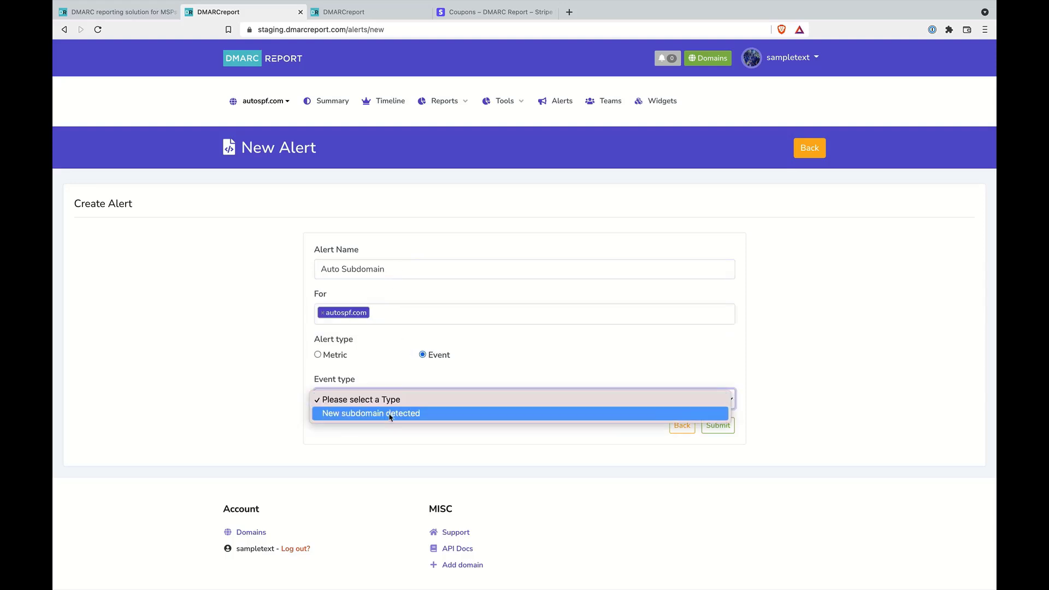
left_click(390, 413)
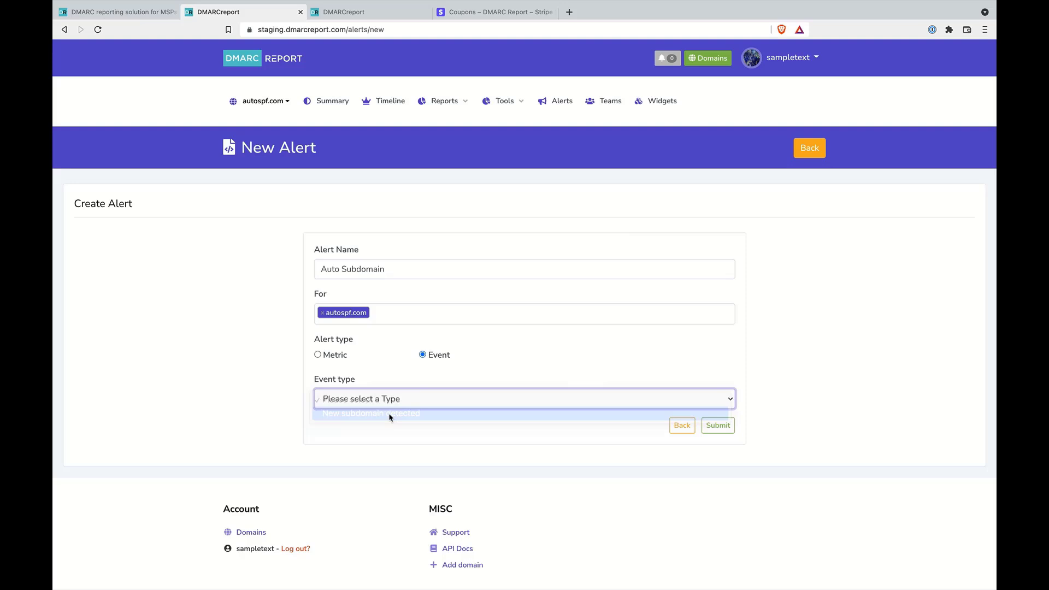
left_click(713, 426)
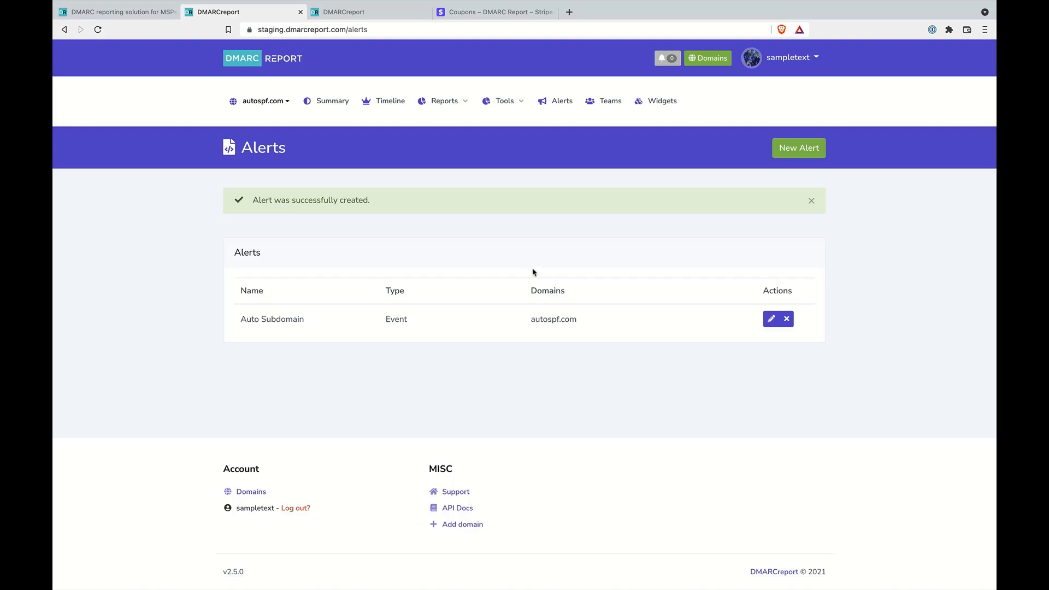
left_click(810, 202)
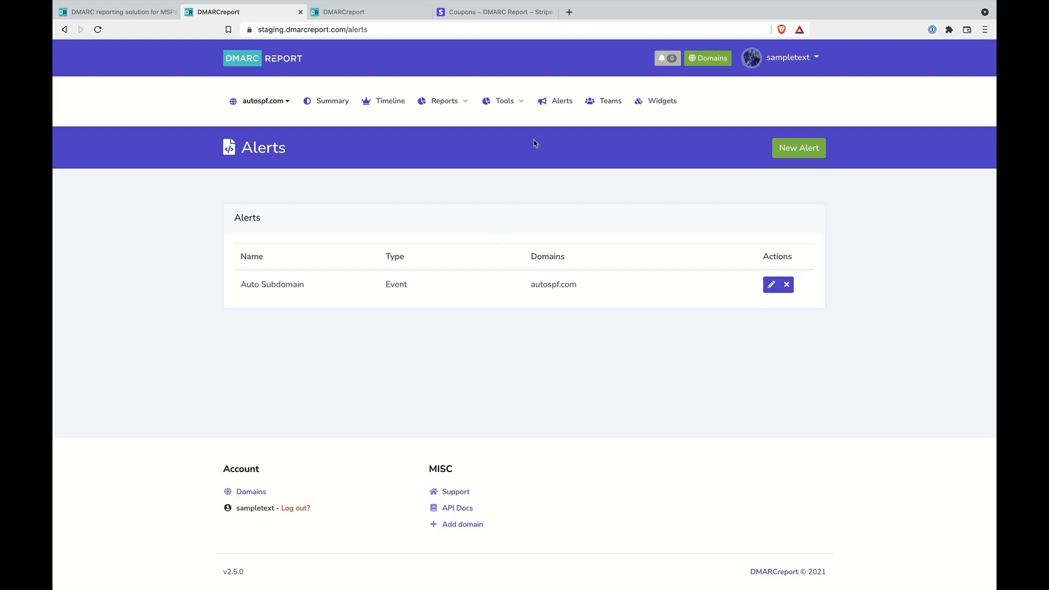
Step: Start a new metric alert for Emails reported reaching 100 in 3 Hours
left_click(553, 102)
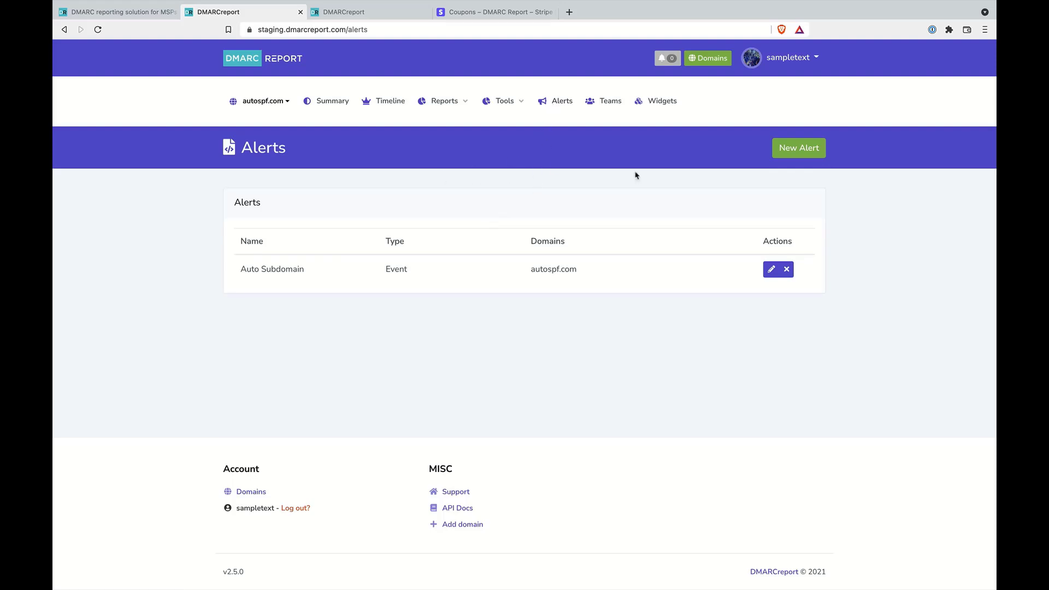
left_click(780, 147)
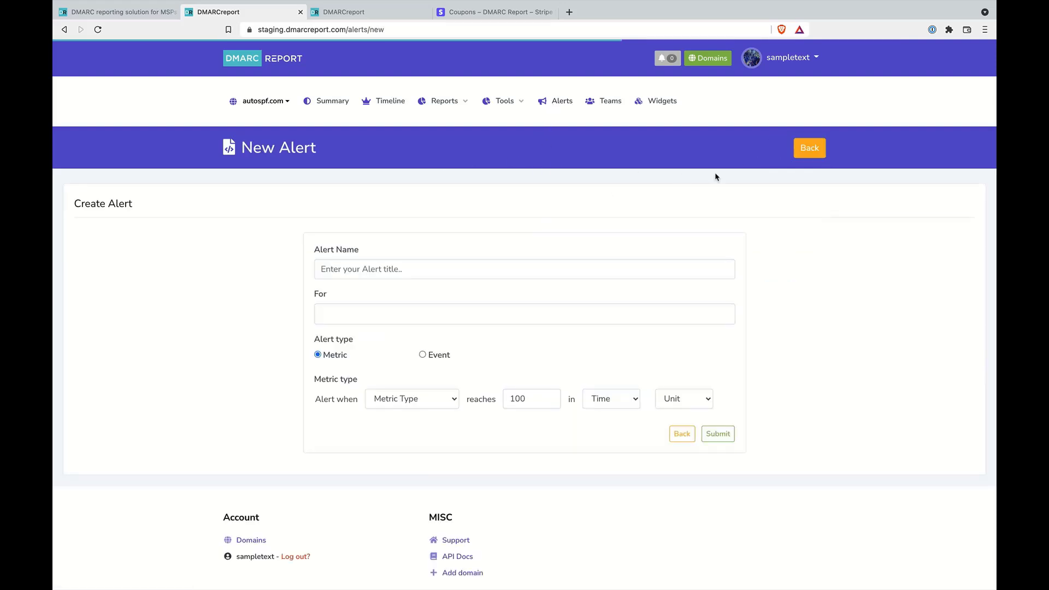
left_click(439, 403)
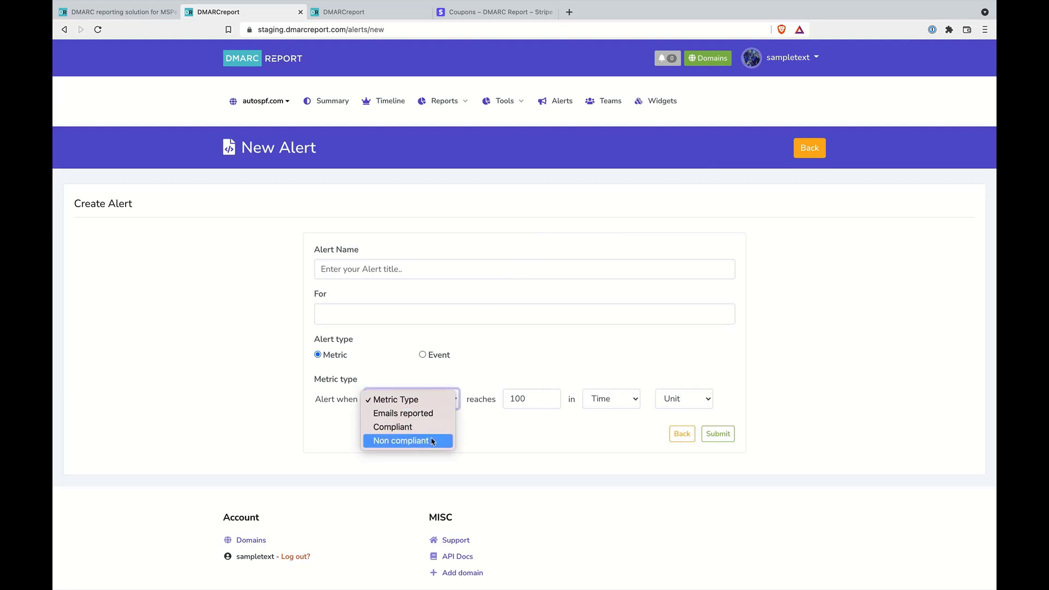
left_click(439, 419)
left_click(535, 398)
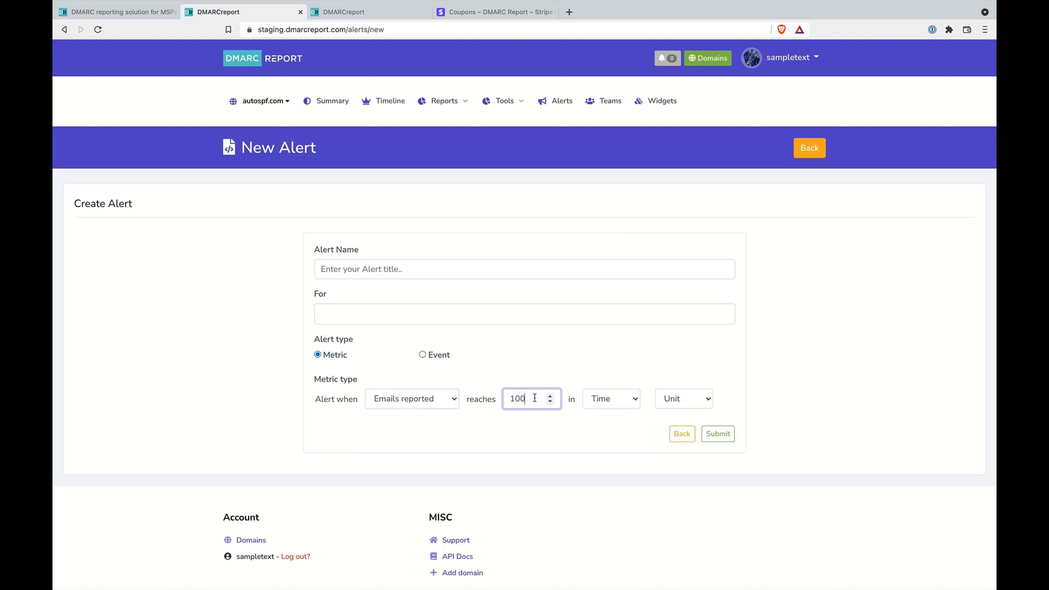
left_click(611, 398)
left_click(612, 437)
left_click(693, 401)
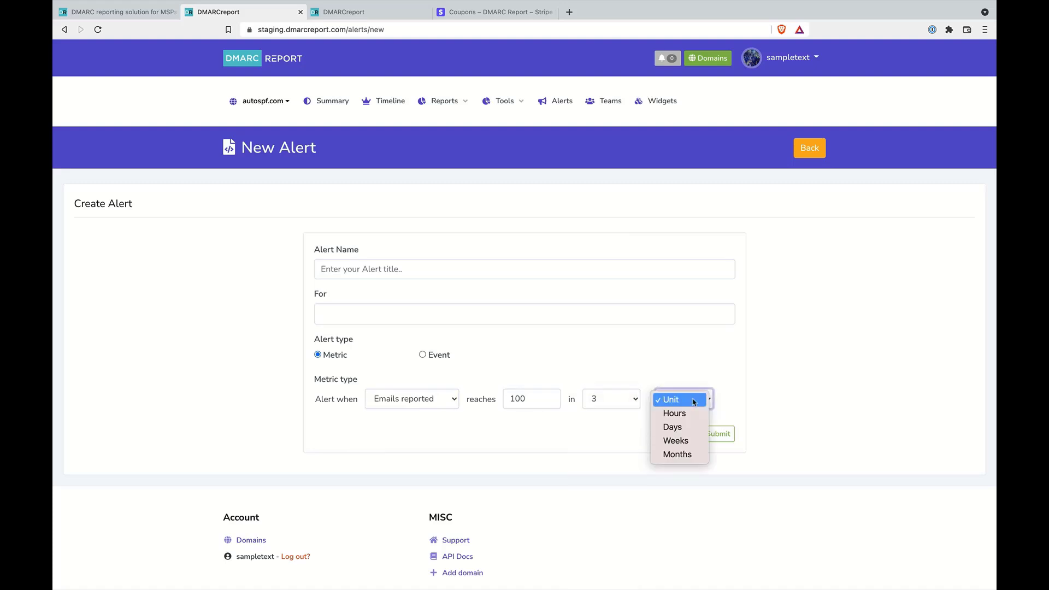
left_click(690, 414)
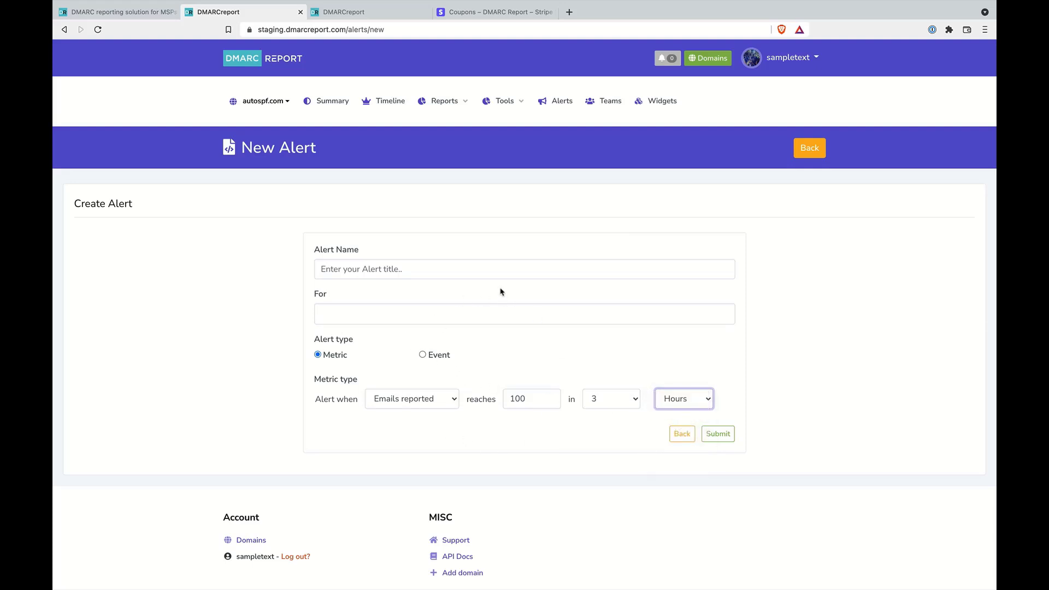
Step: Switch the draft alert's metric type to Non compliant and look through its threshold and time choices
left_click(425, 398)
left_click(425, 427)
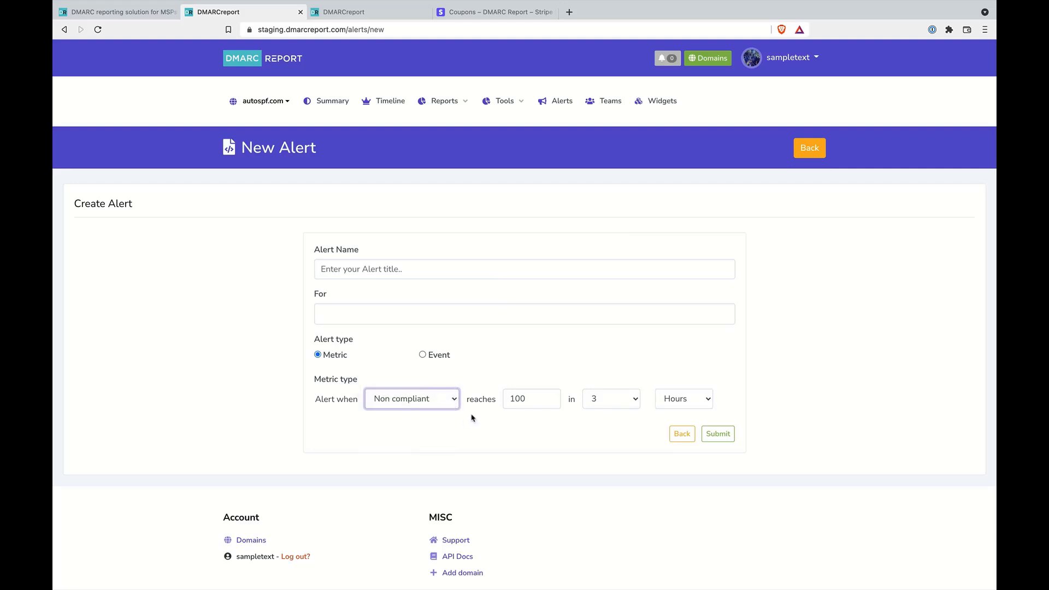
double_click(532, 403)
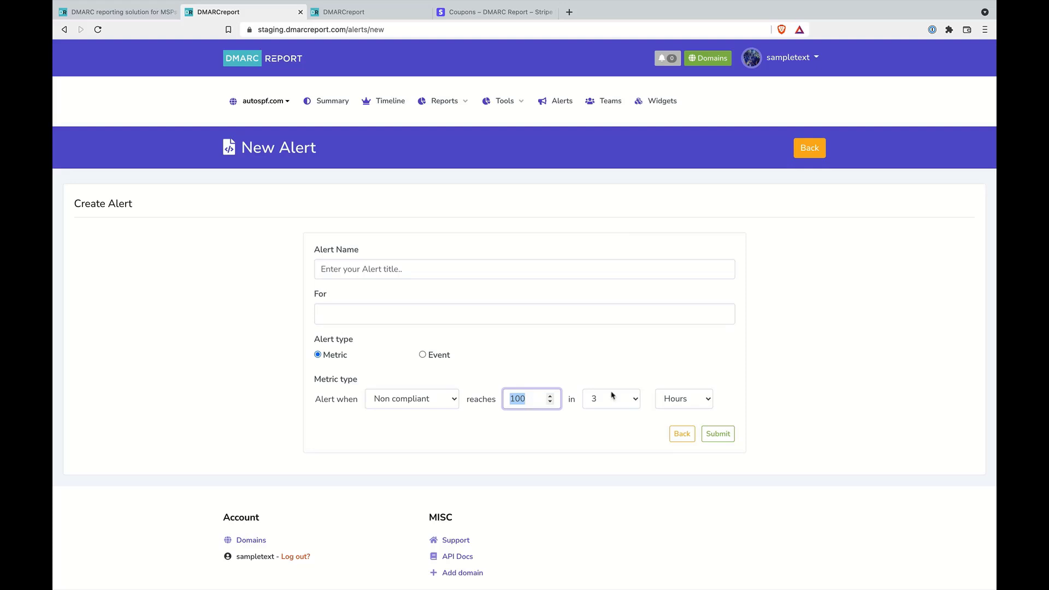
left_click(628, 398)
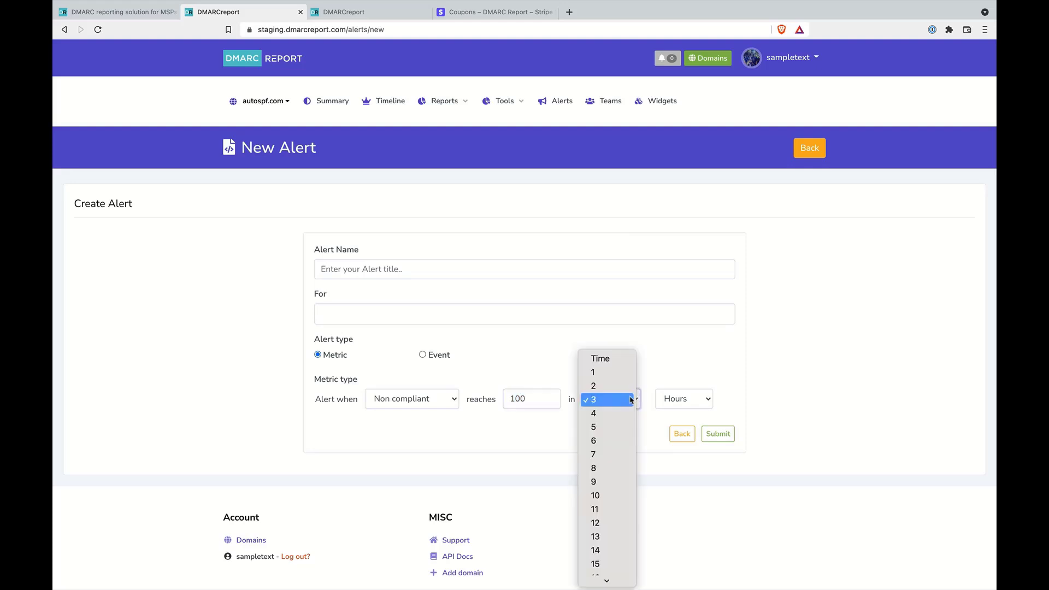
left_click(681, 356)
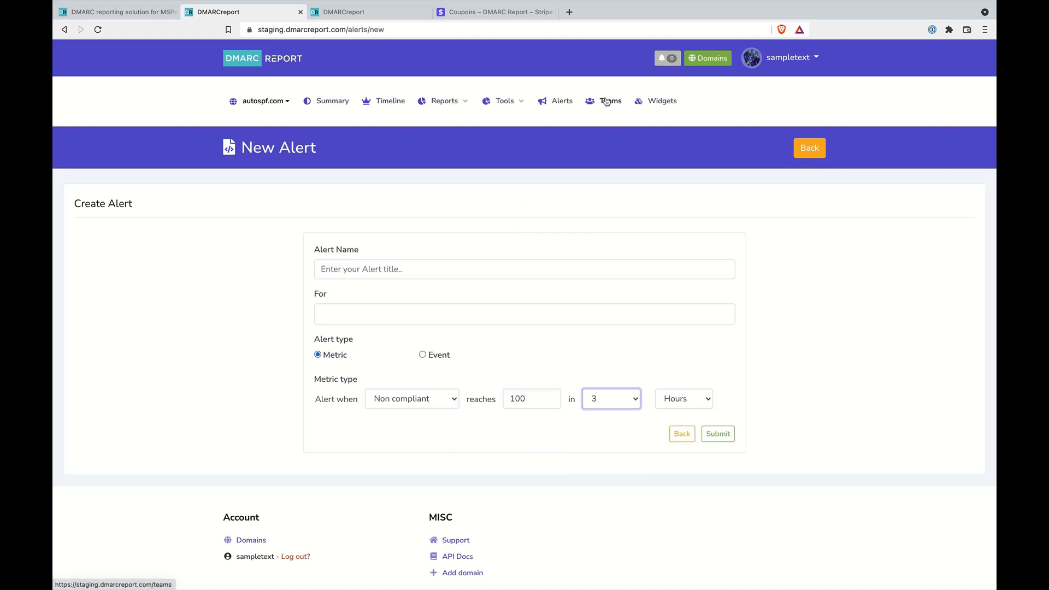
Step: Start a new widget for autospf.com with the time window Last 7 days and the name "Test Report"
left_click(665, 104)
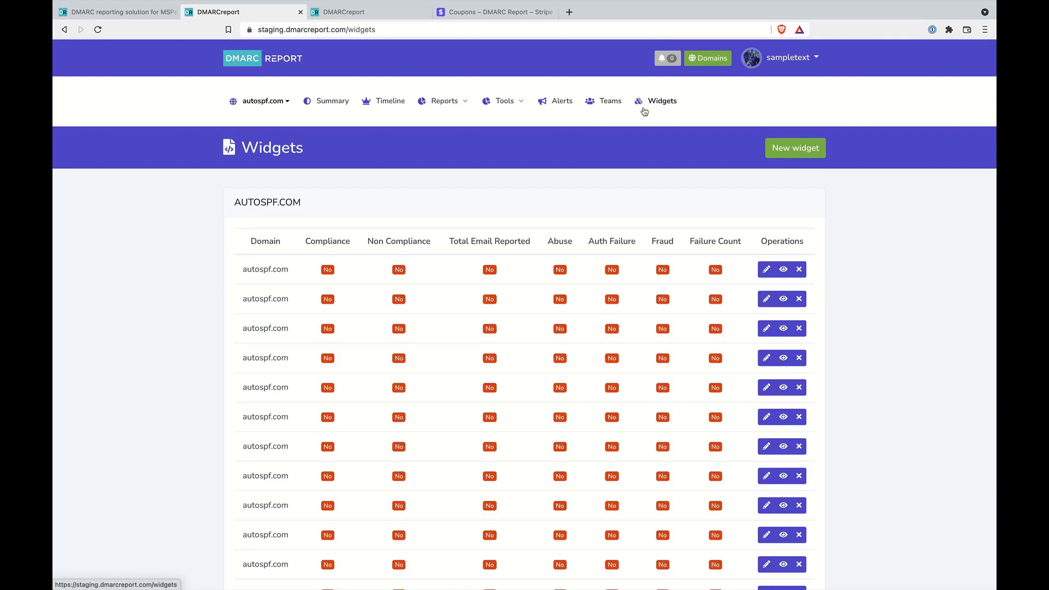
left_click(791, 152)
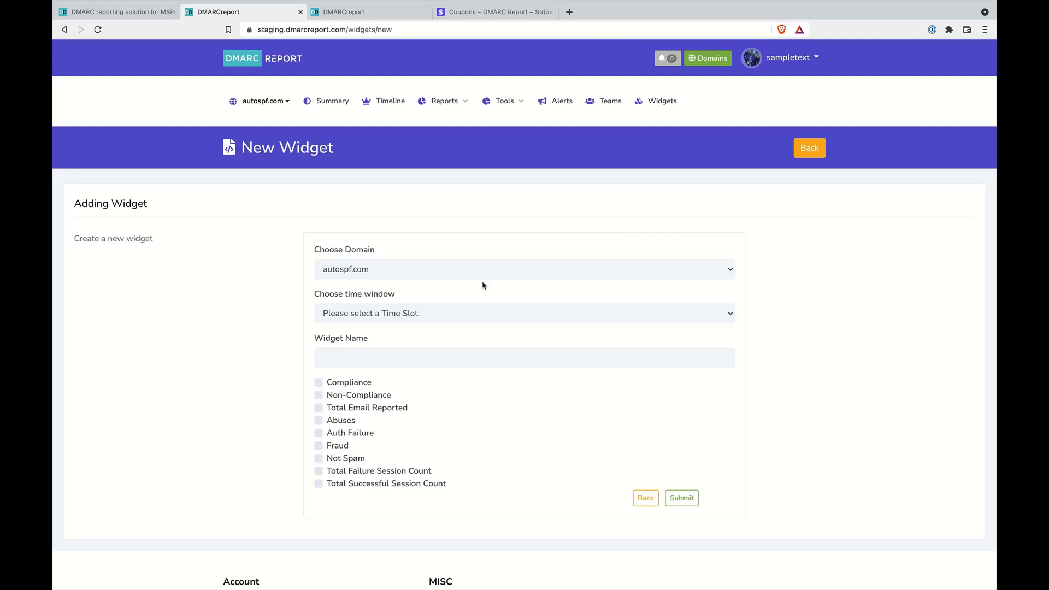
left_click(475, 318)
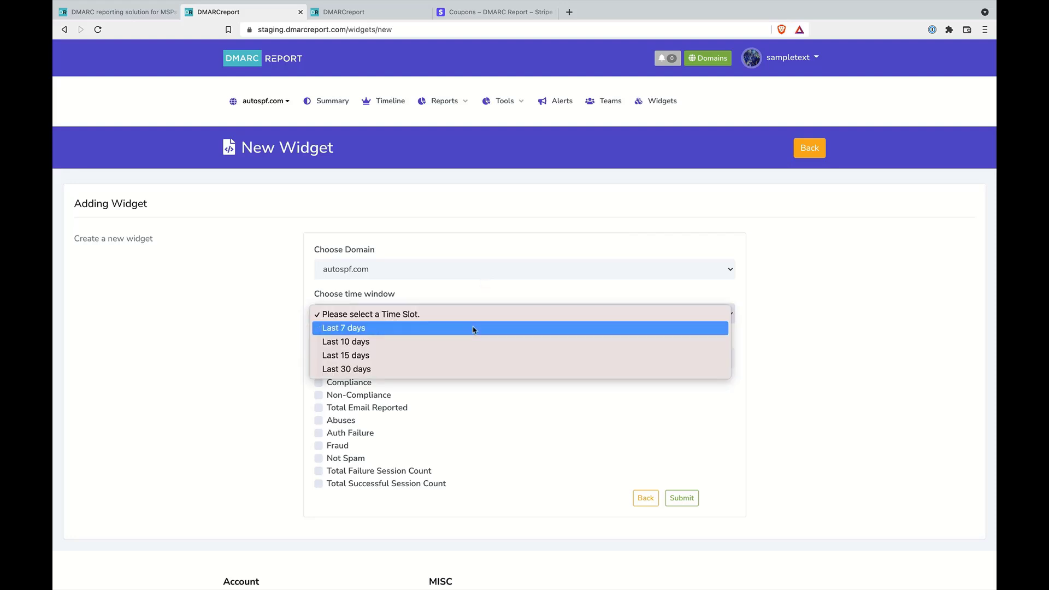
left_click(474, 328)
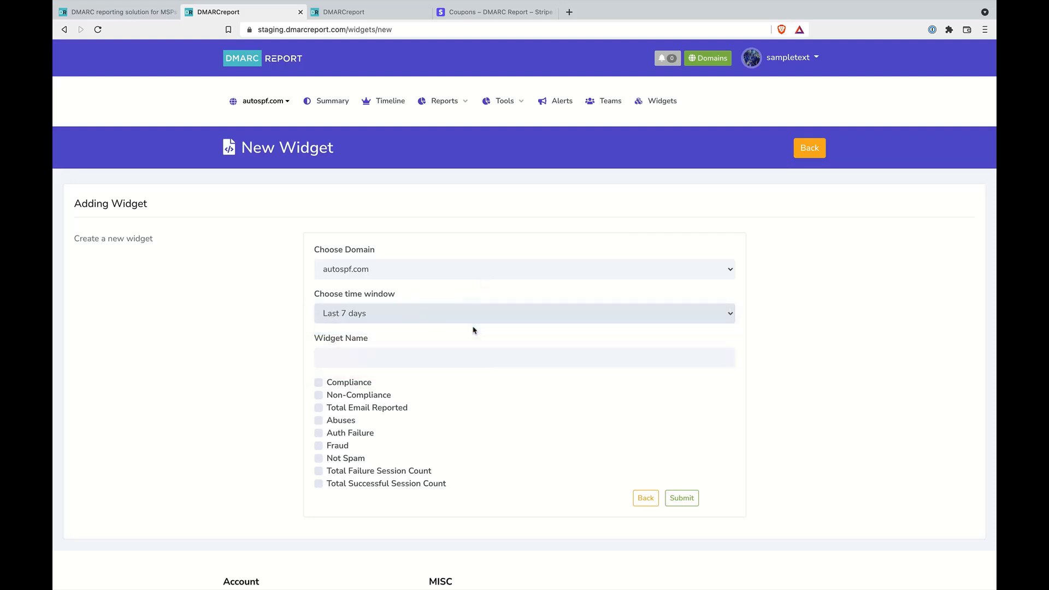
left_click(409, 357)
type("Test")
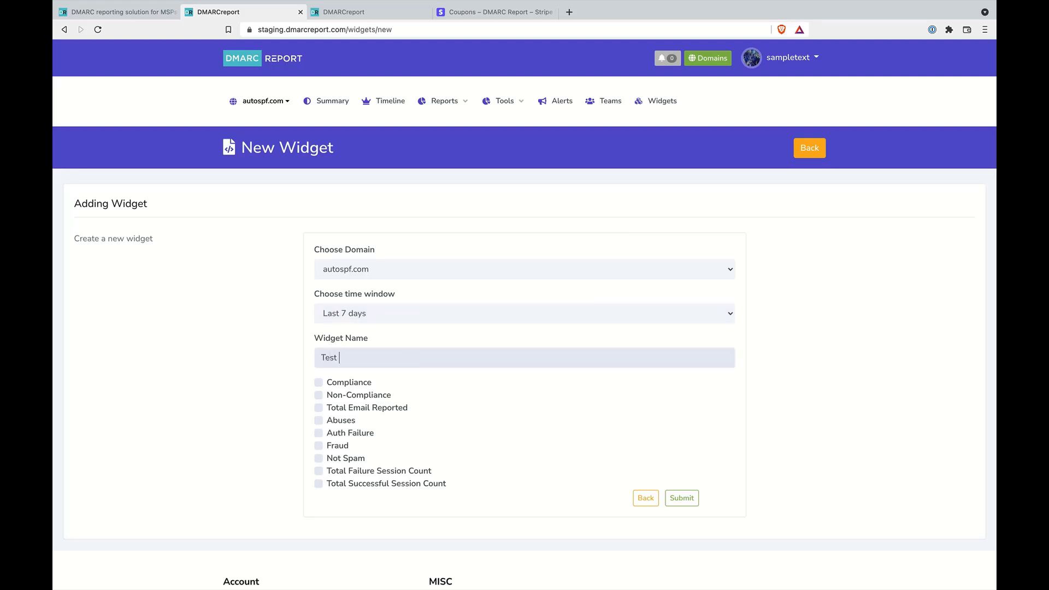
type(" Report")
Step: Include all nine metrics in the widget, from Compliance to Total Successful Session Count, and submit it
left_click(319, 383)
left_click(318, 395)
left_click(318, 408)
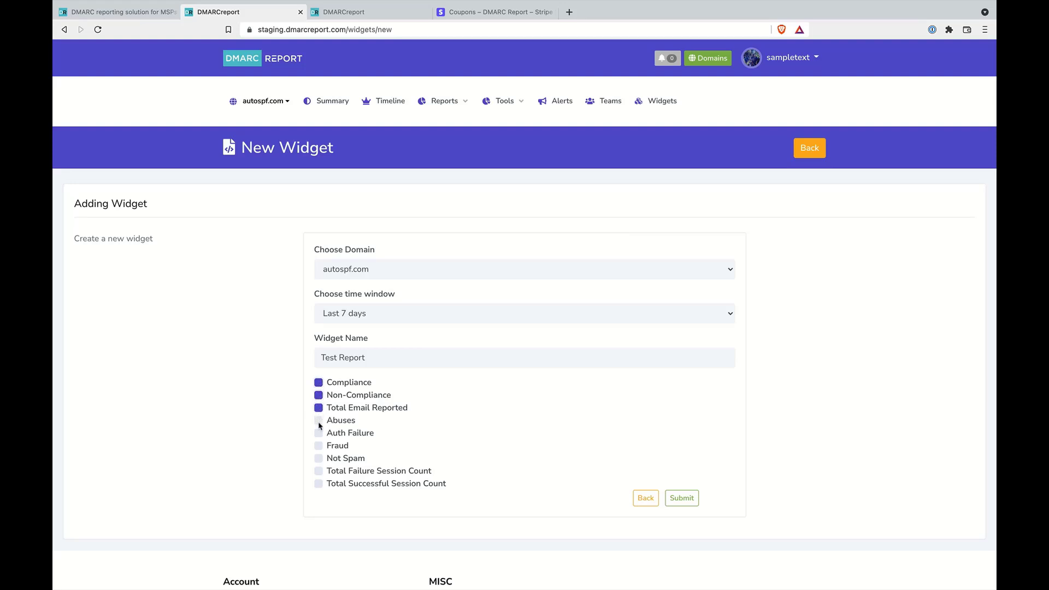
left_click(318, 420)
left_click(319, 432)
left_click(319, 445)
left_click(318, 458)
left_click(319, 471)
left_click(318, 484)
left_click(680, 496)
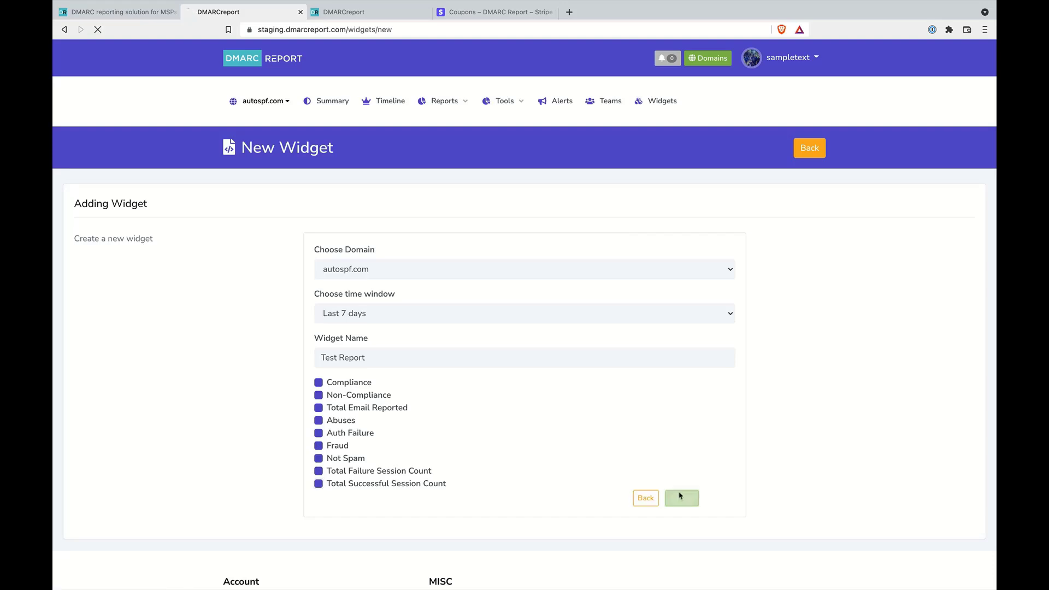
Step: Find the Test Report widget in the widget list, open it, and review its metric preview and embed code
scroll(553, 401, "down", 6)
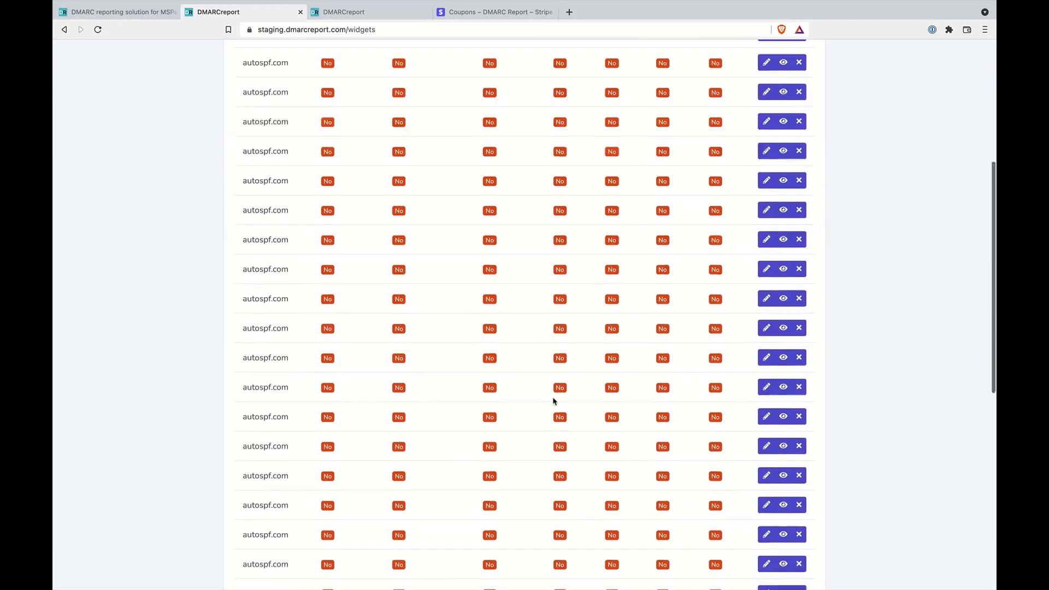
scroll(552, 401, "down", 5)
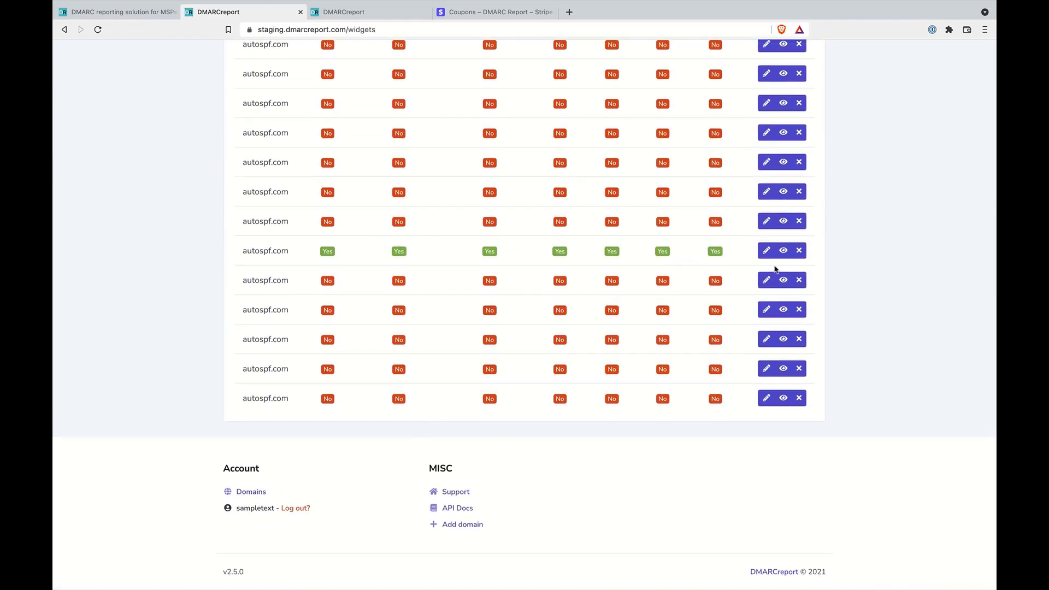
left_click(783, 250)
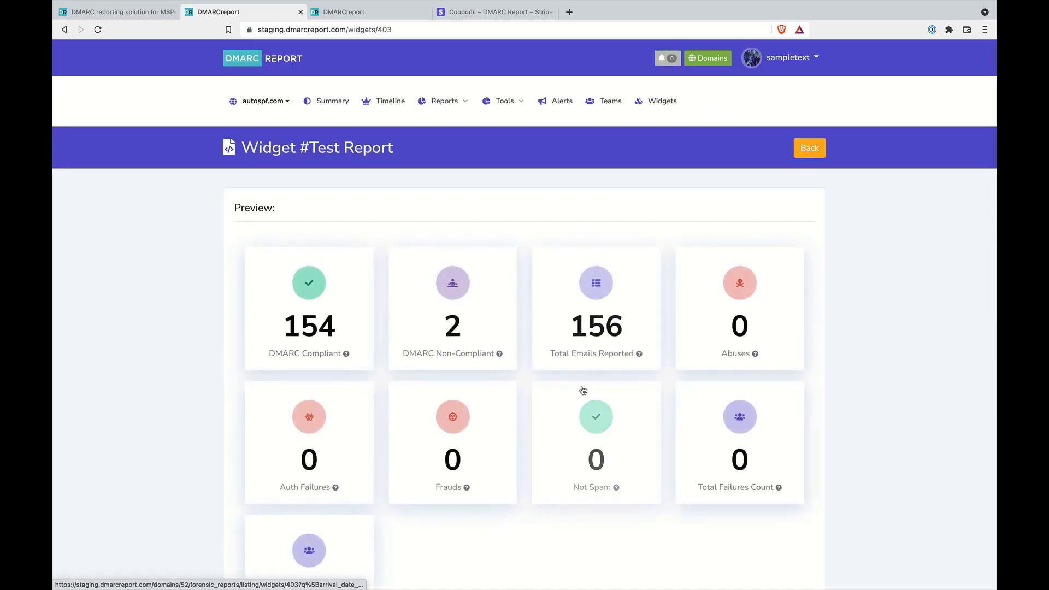
scroll(583, 390, "down", 2)
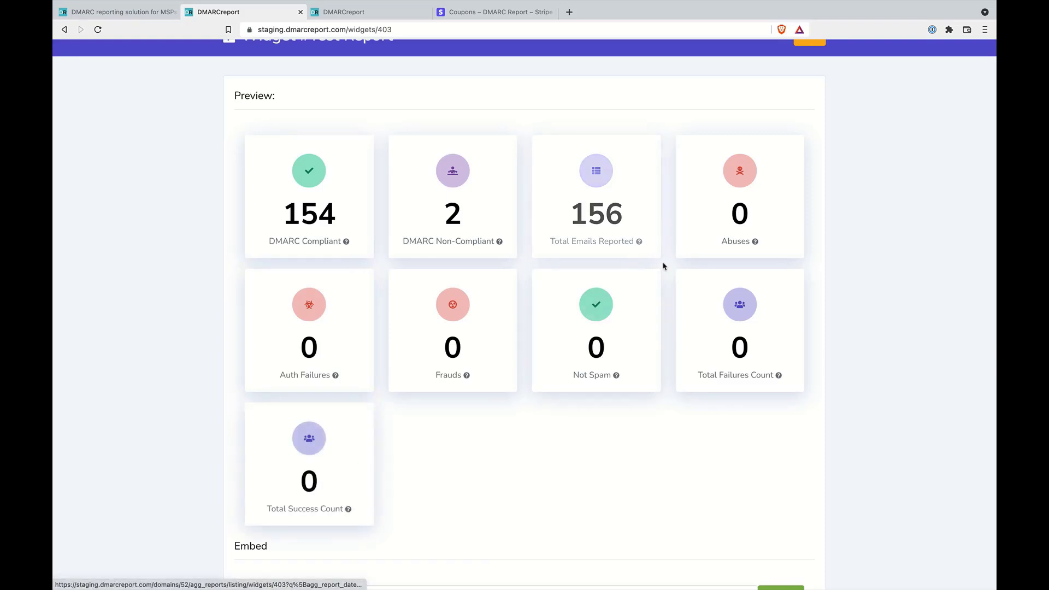
scroll(668, 317, "down", 2)
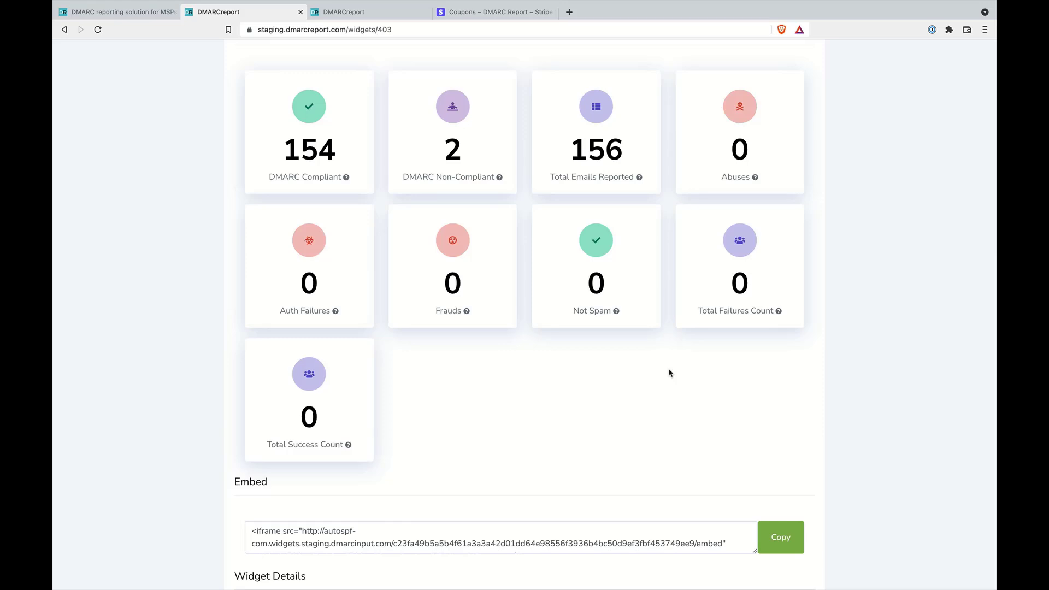
scroll(669, 374, "up", 1)
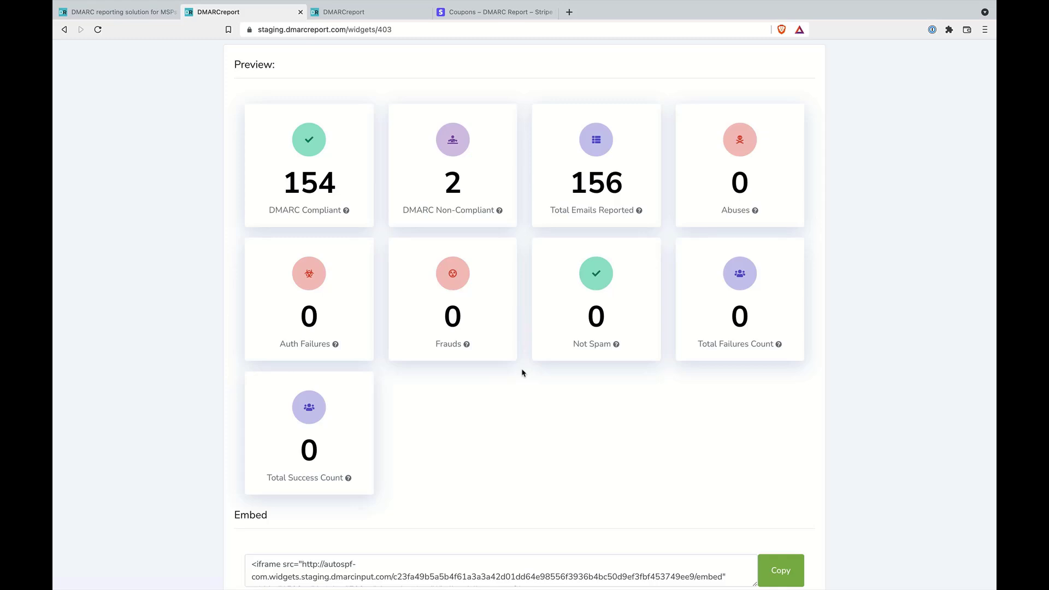
scroll(522, 373, "up", 5)
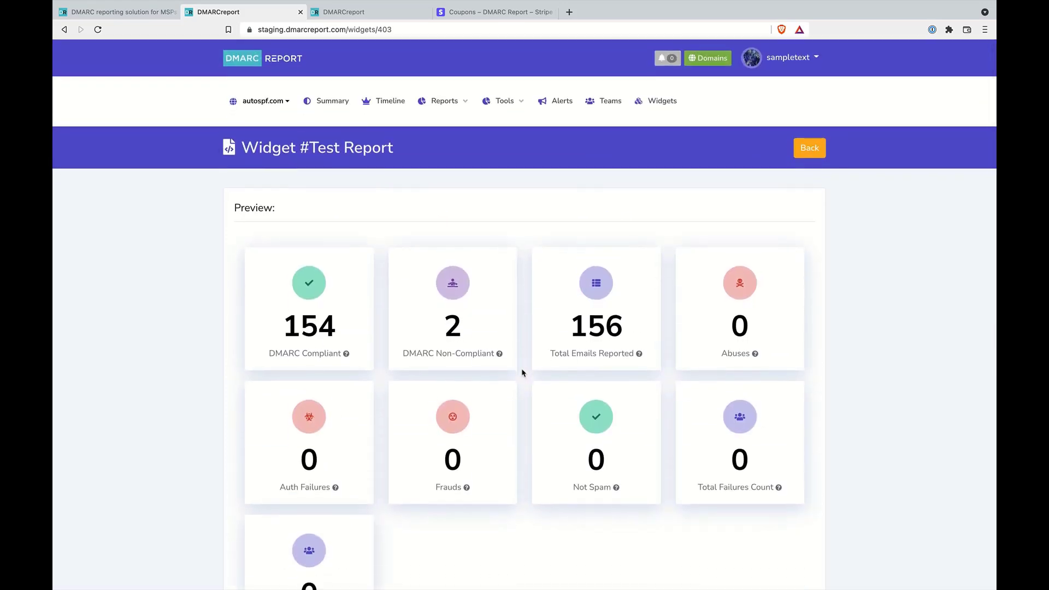
Step: Create a new team named "Group"
left_click(610, 101)
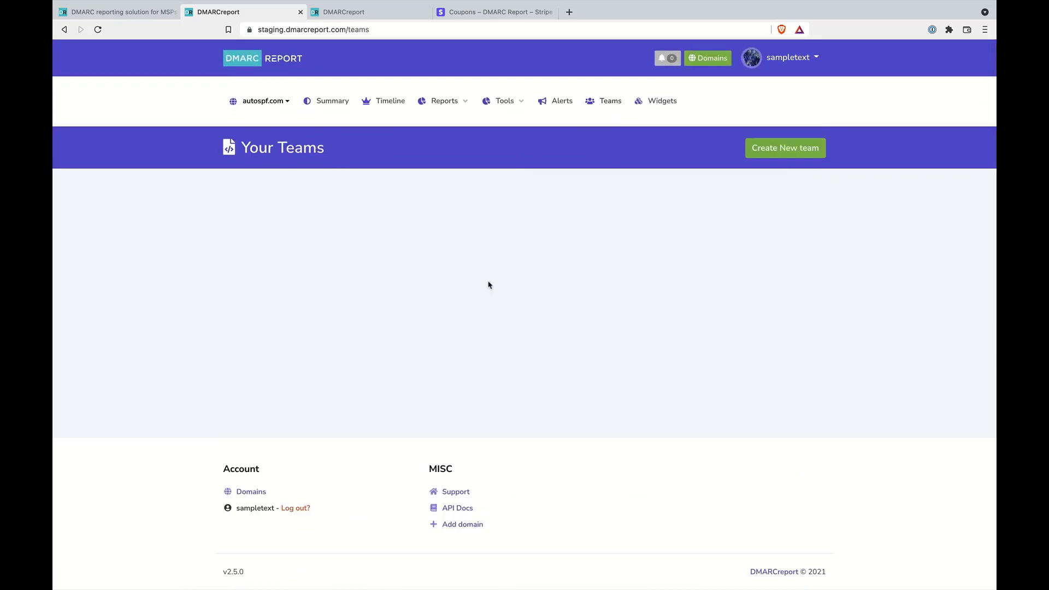
left_click(775, 149)
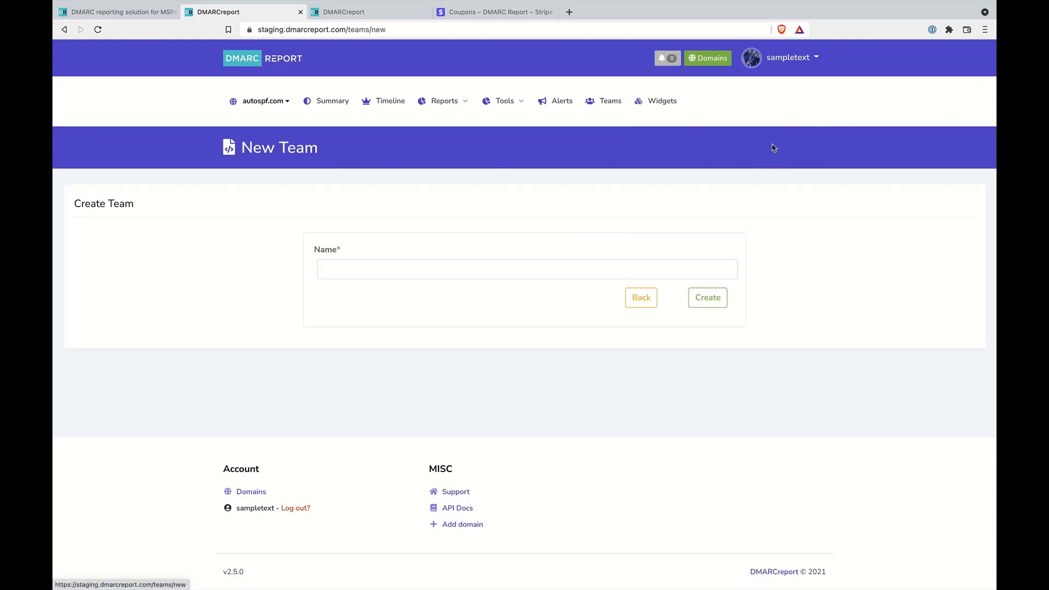
left_click(478, 265)
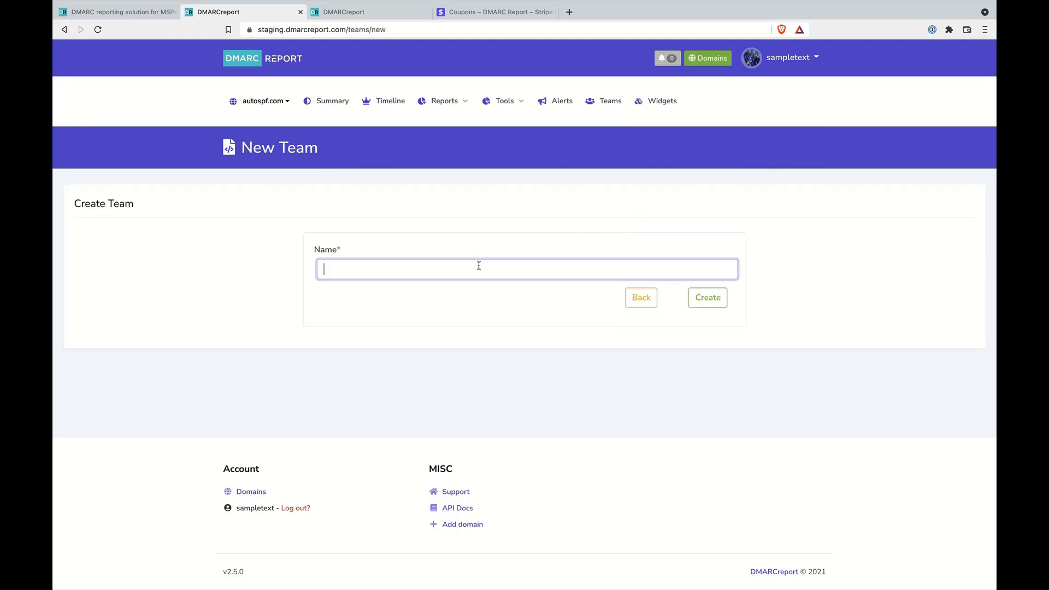
type("Group")
left_click(717, 299)
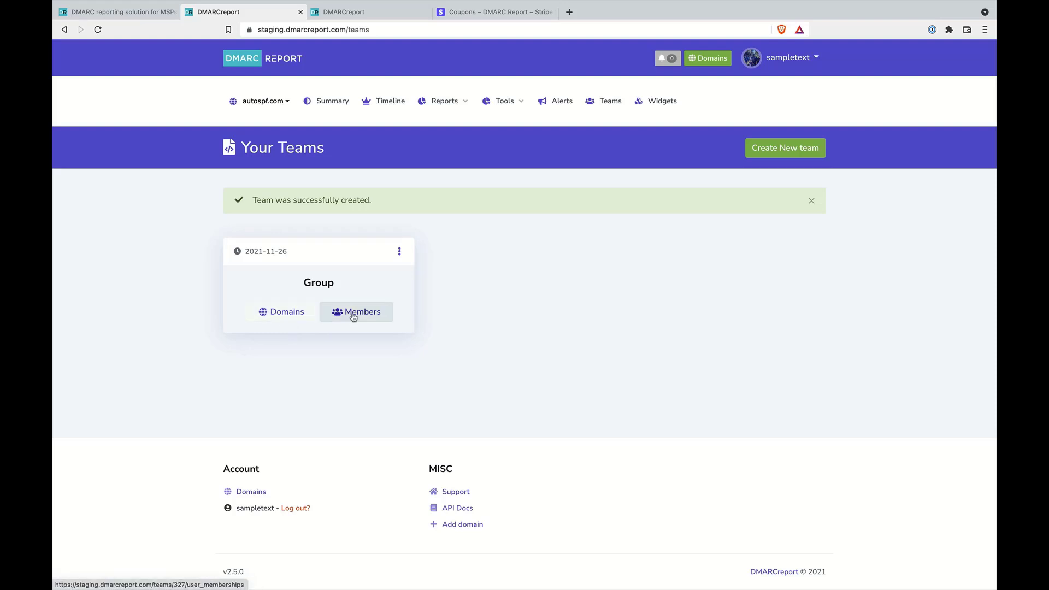
Step: Add the domain autospf.com to the Group team
left_click(279, 313)
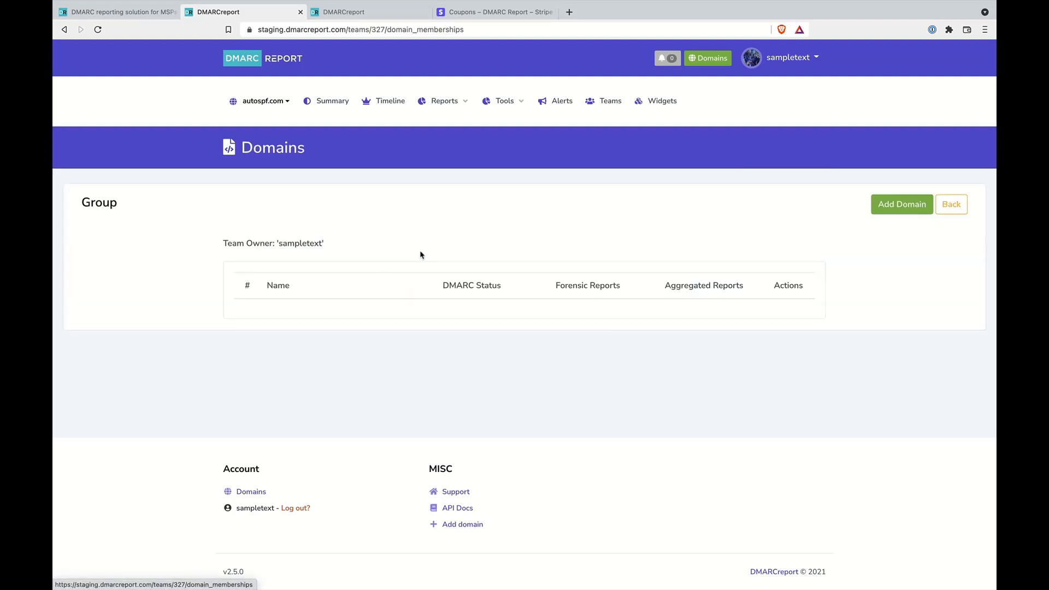
left_click(915, 212)
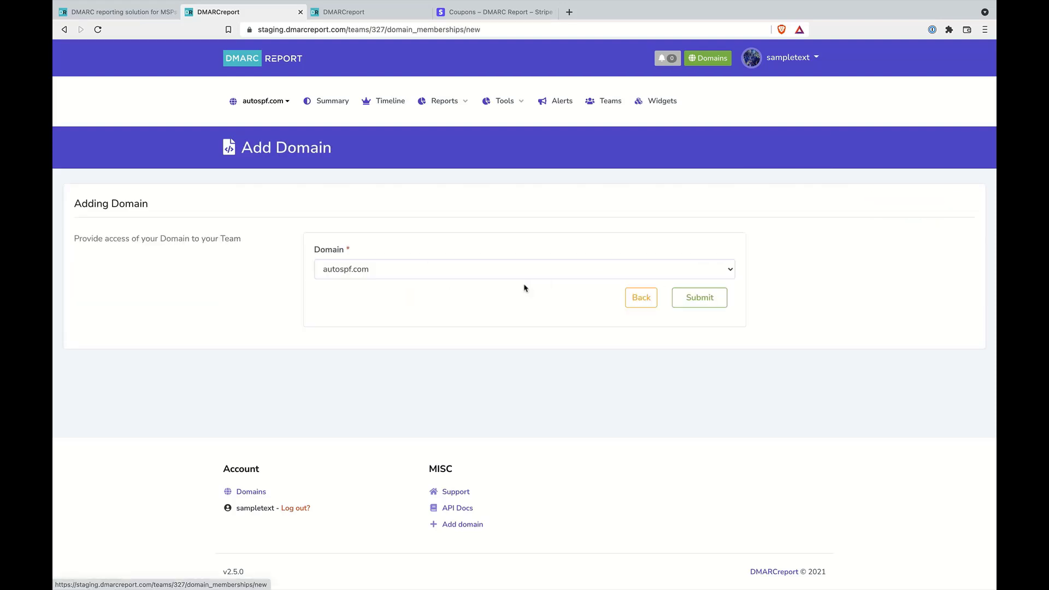
left_click(685, 303)
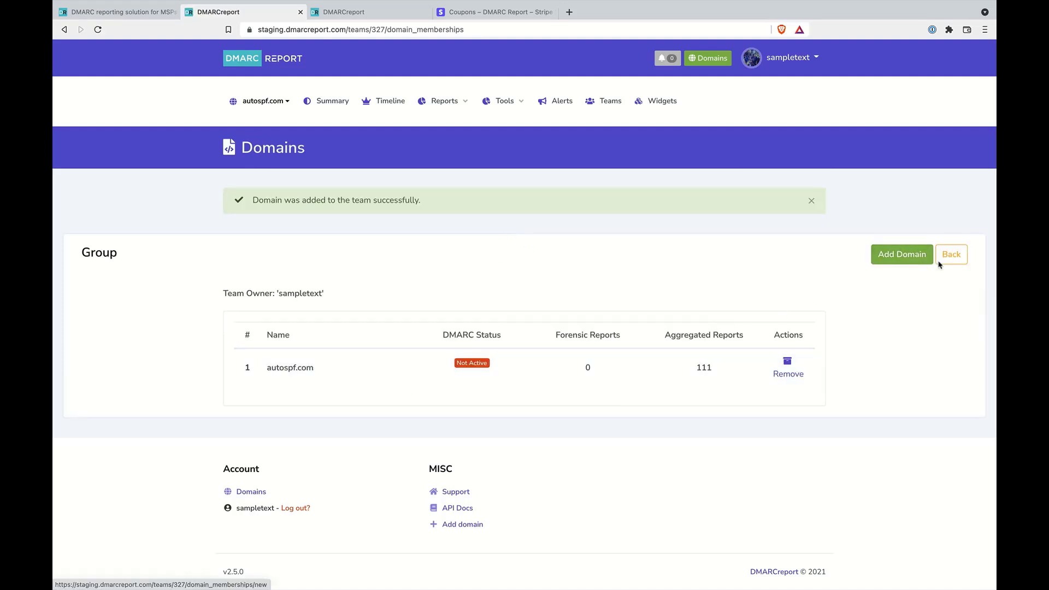
Step: Open the form for adding a member to the Group team, review its email and permission fields, and return to the domains overview
left_click(610, 103)
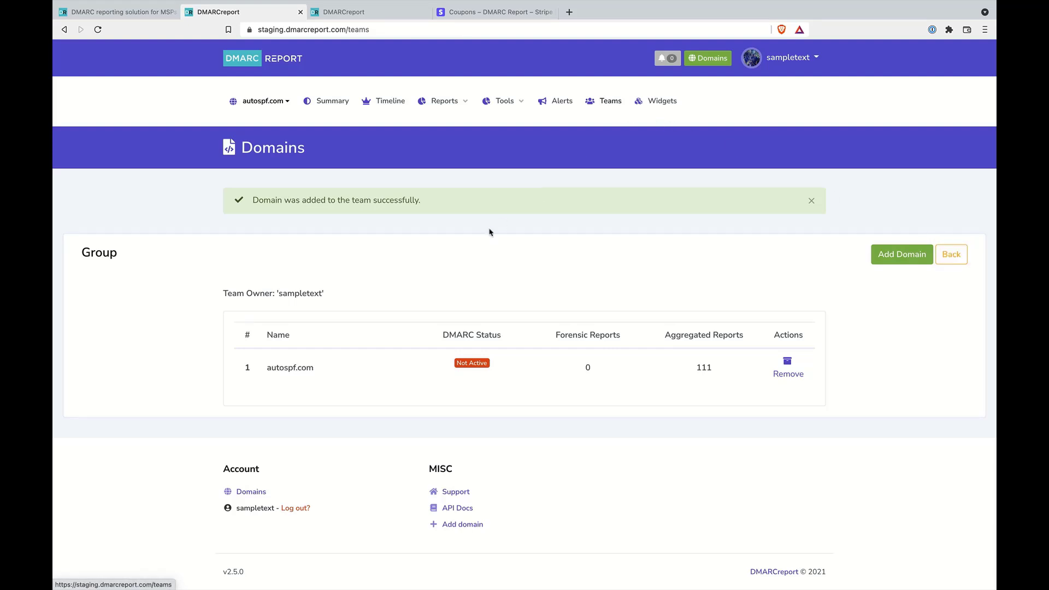
left_click(366, 263)
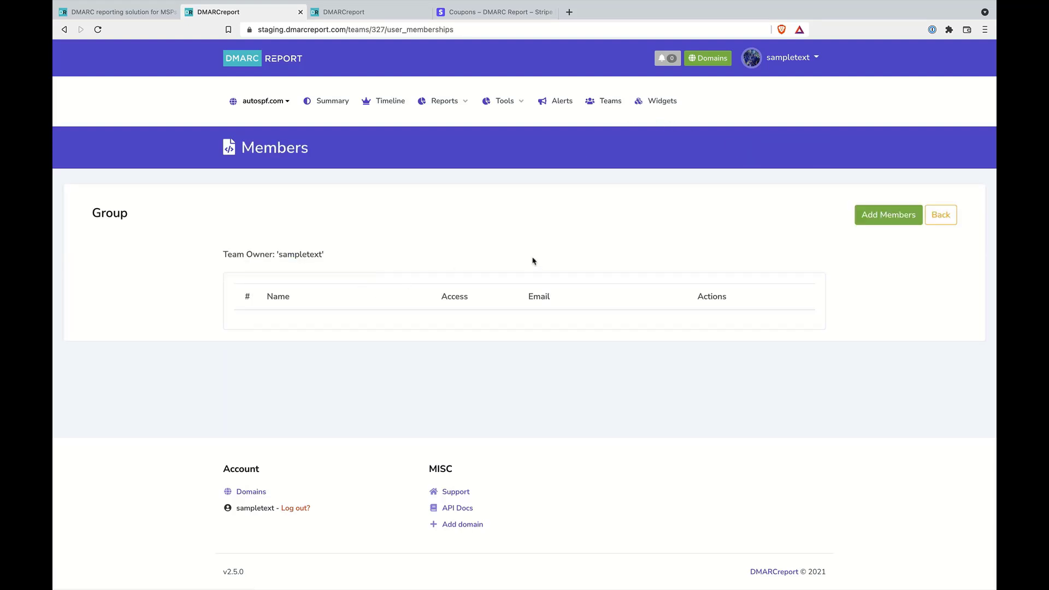
left_click(884, 221)
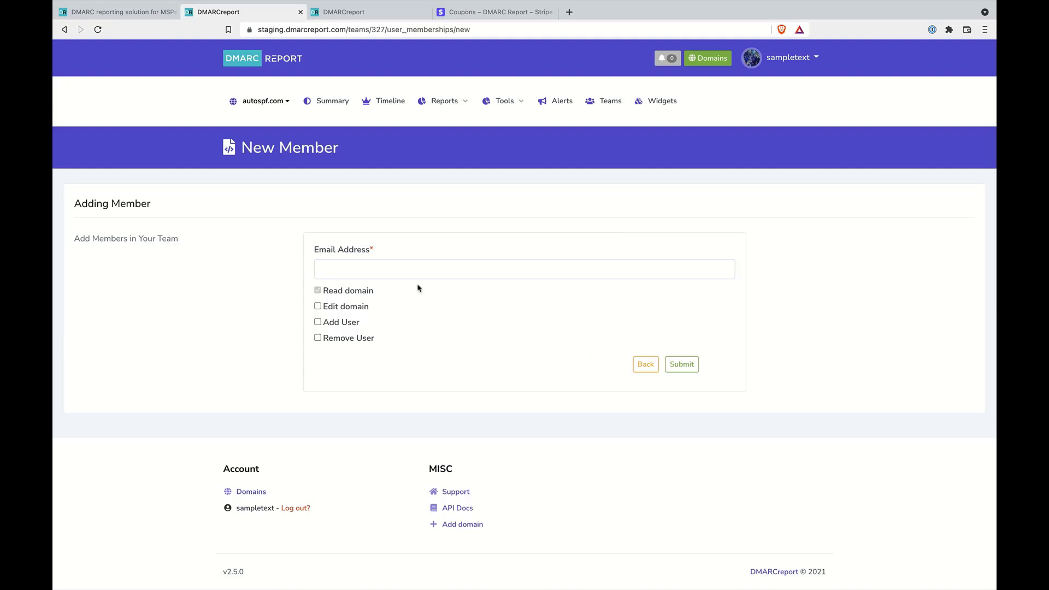
left_click(409, 263)
left_click(437, 242)
left_click(348, 266)
left_click(391, 237)
left_click(249, 62)
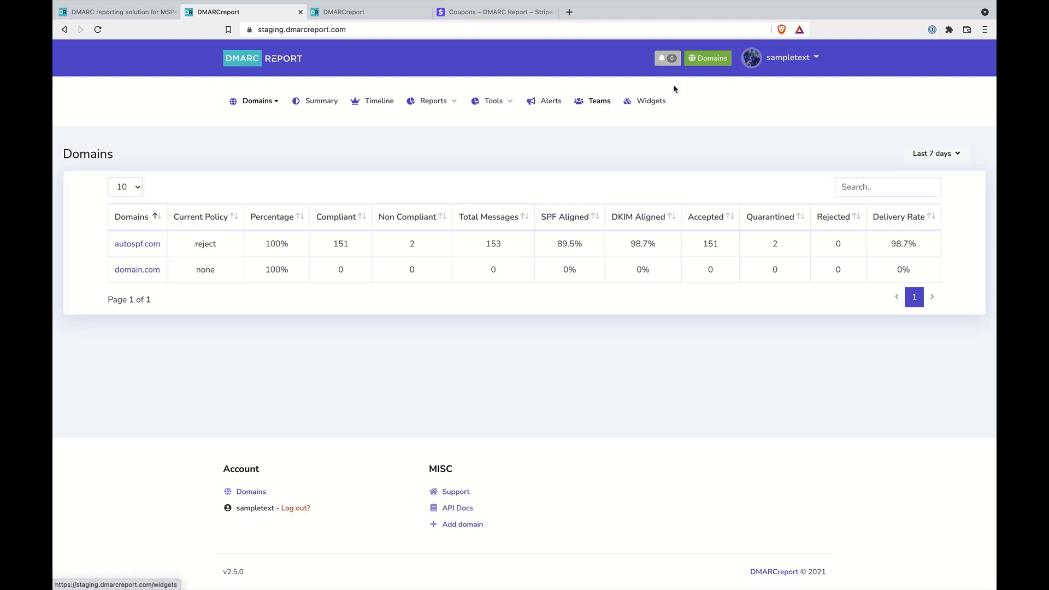
Step: Open the profile settings, enable white labelling, and go to its Site field
left_click(806, 58)
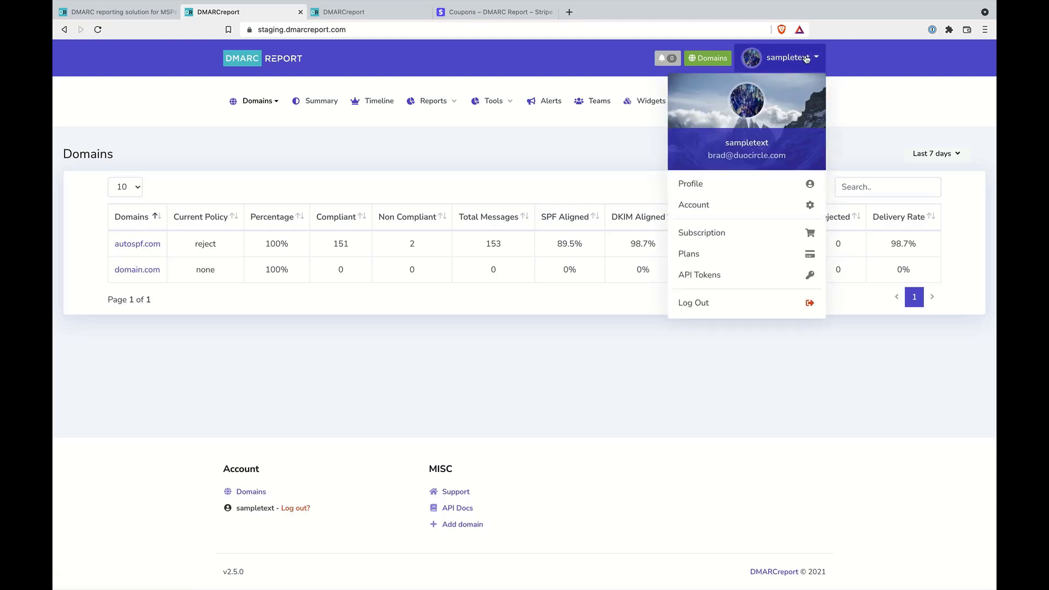
left_click(759, 190)
scroll(599, 356, "down", 3)
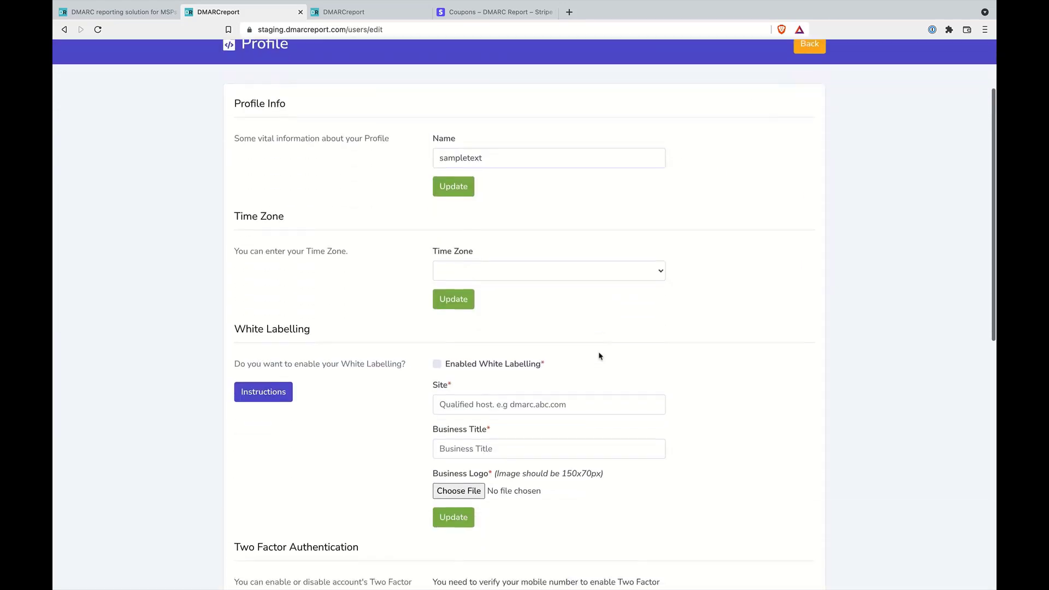
left_click(444, 328)
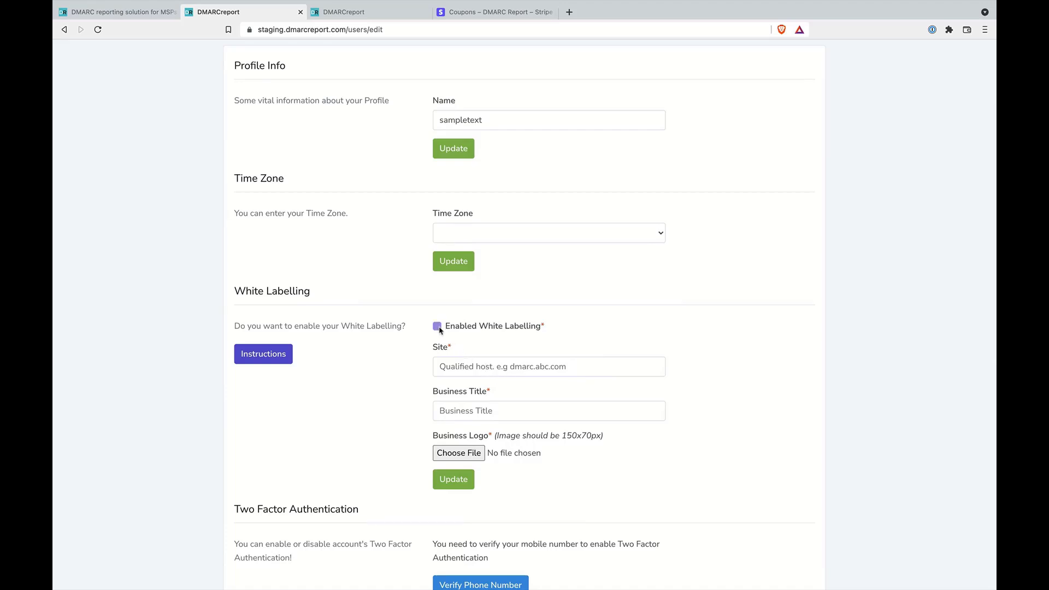
left_click(449, 366)
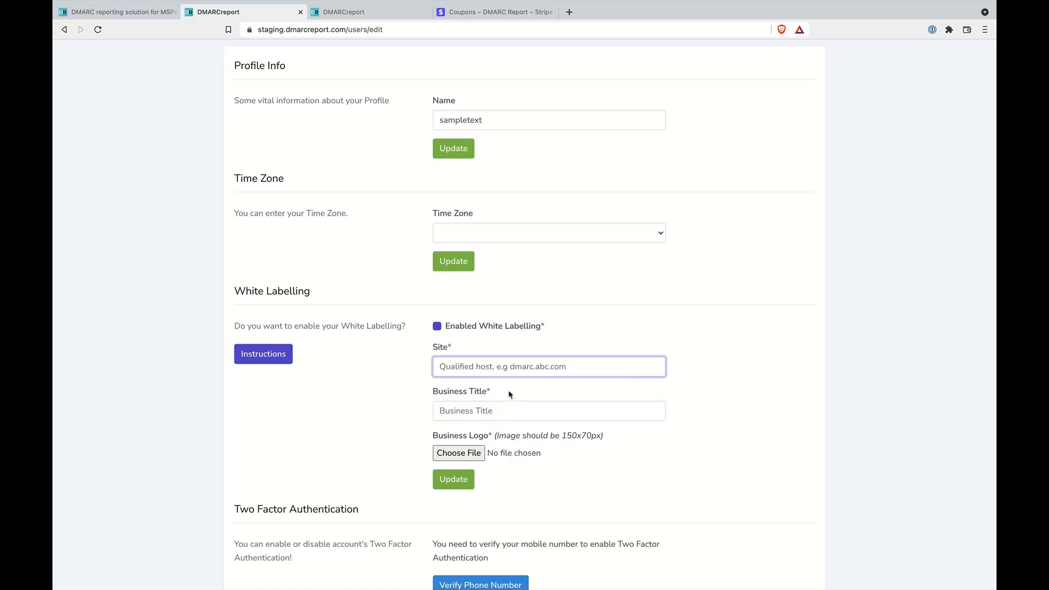
Step: Review the white labelling instructions, highlight the CNAME target business.staging.dmarcreport.com, close them, and highlight the site's host in the page address
left_click(265, 355)
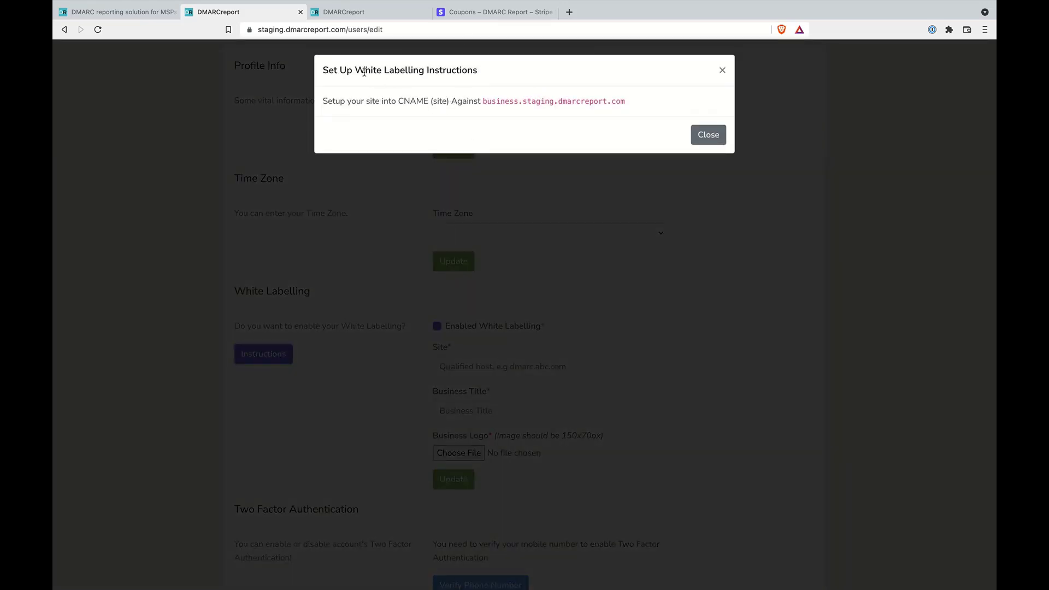
left_click_drag(481, 102, 637, 104)
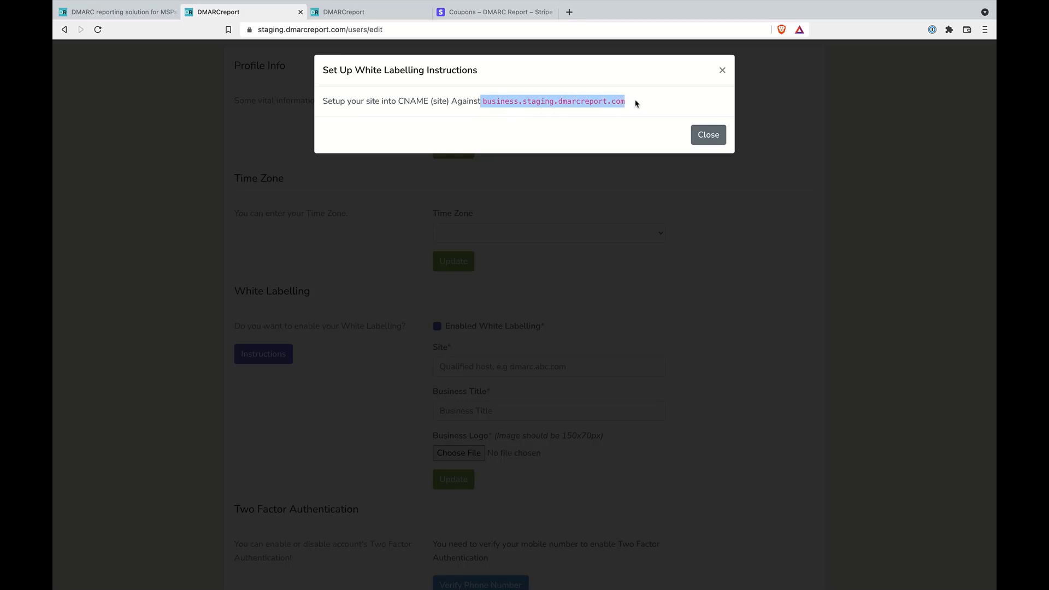
left_click(722, 70)
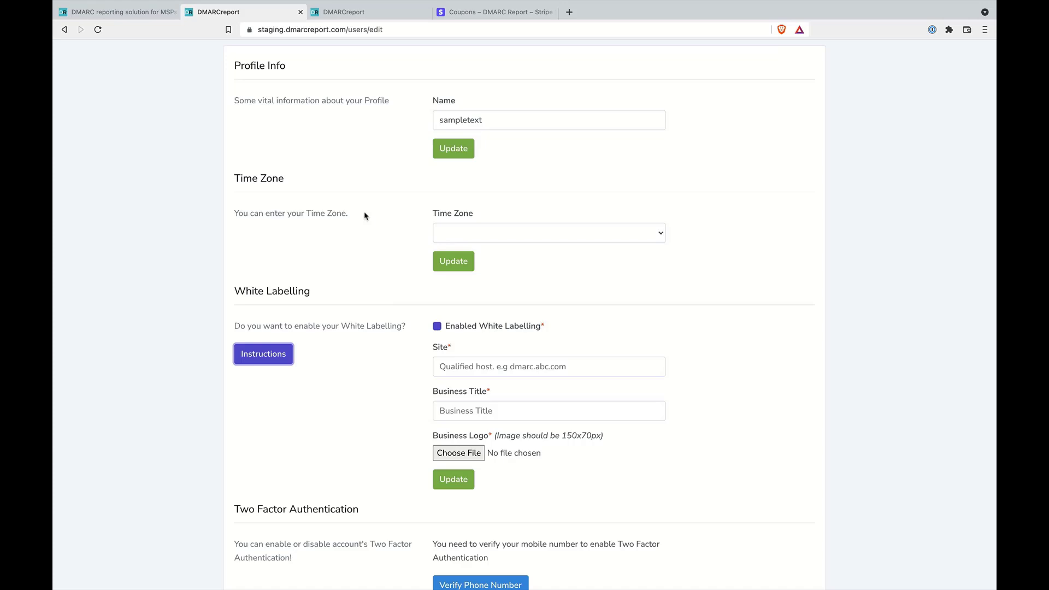
left_click(352, 12)
left_click(284, 20)
left_click_drag(258, 31, 345, 31)
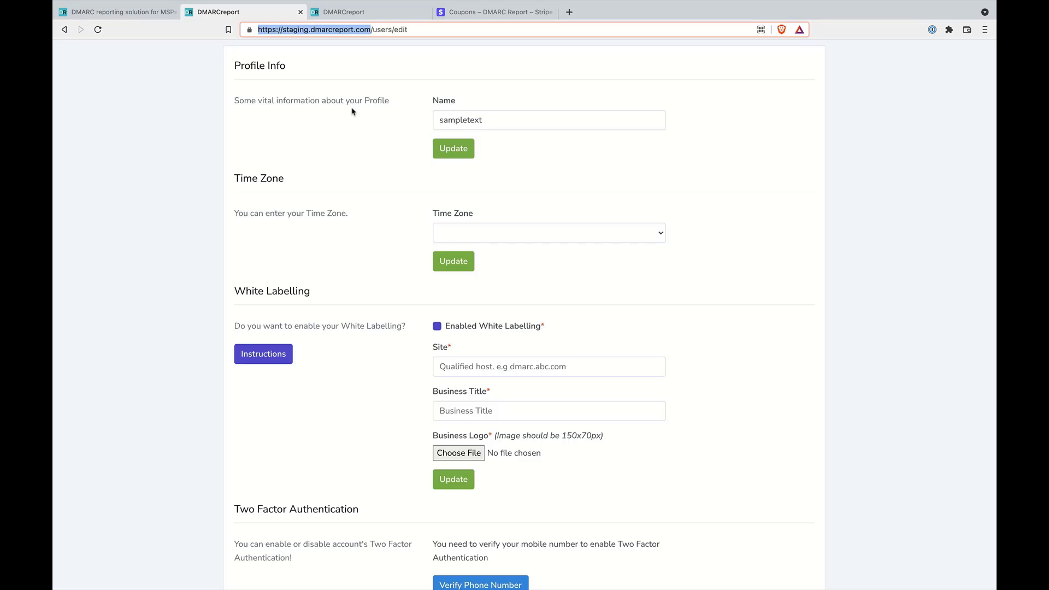
Step: Clear the Name field in the profile info
scroll(351, 111, "up", 5)
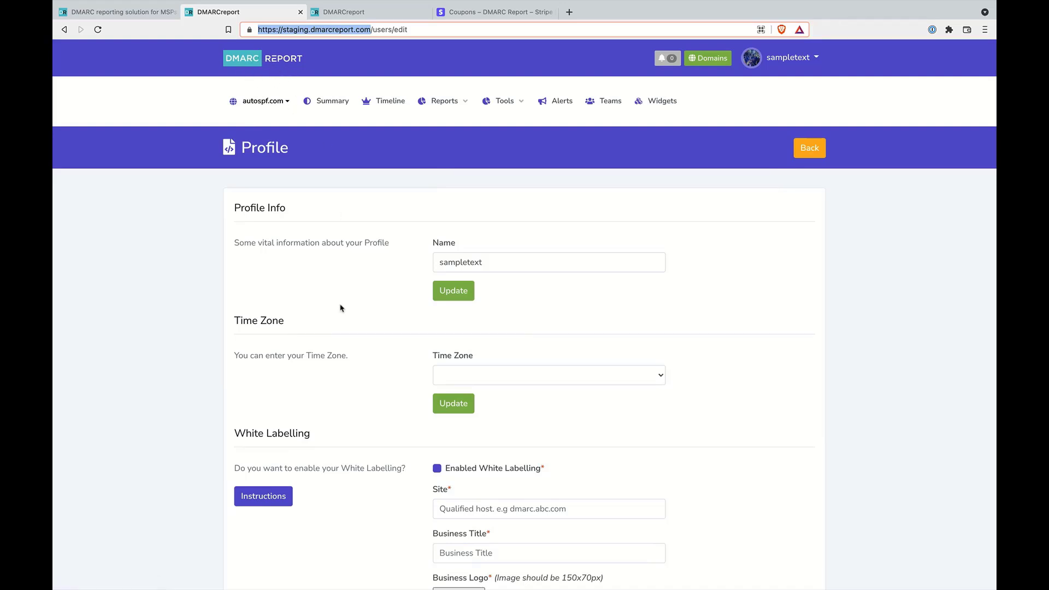
double_click(548, 270)
key("BackSpace")
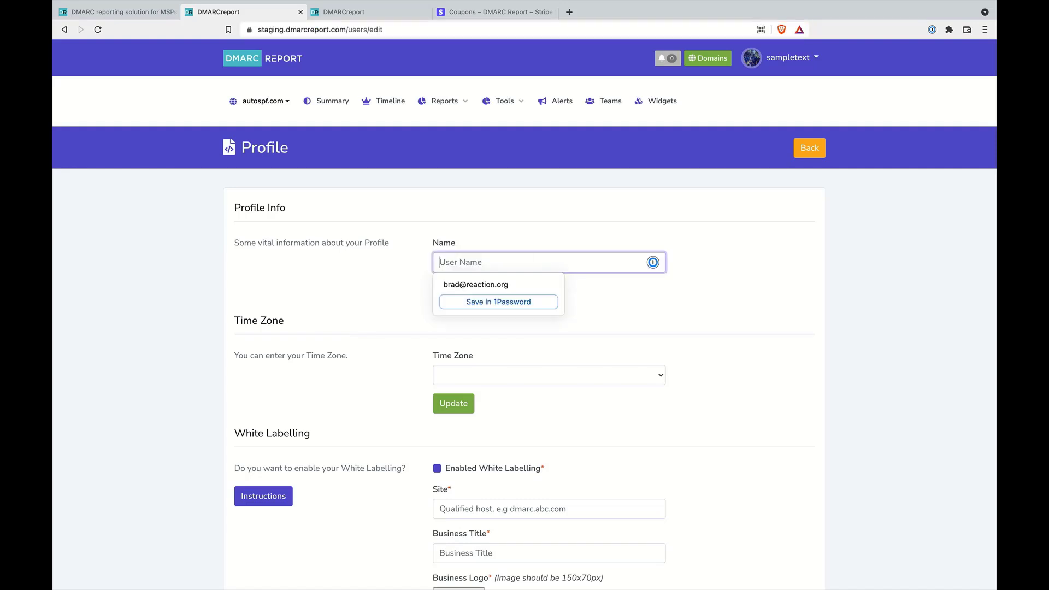
left_click(688, 324)
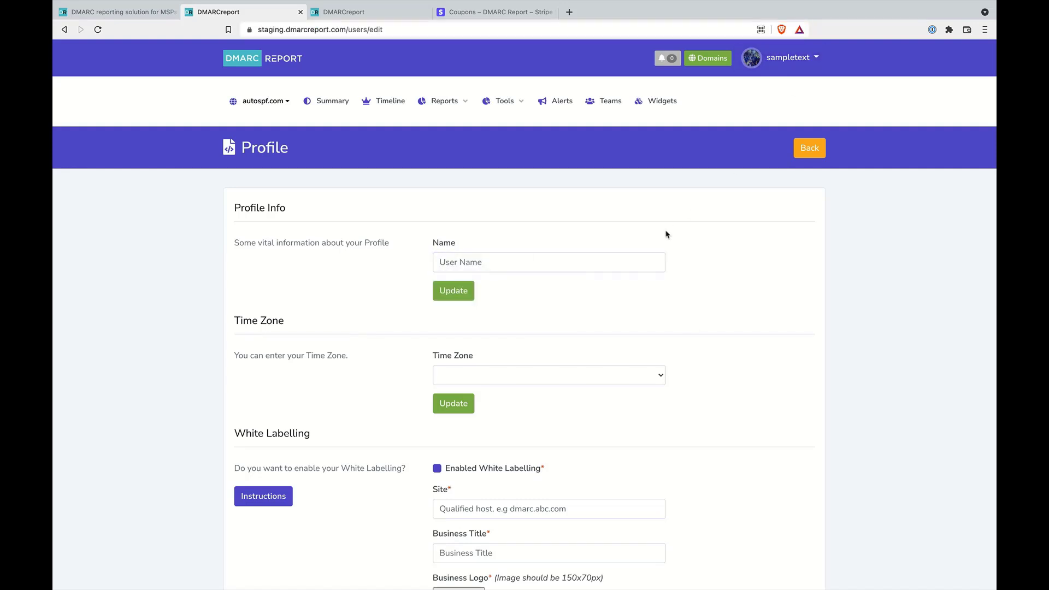
Step: Review the profile's two-factor authentication, password change and account cancellation sections
scroll(653, 287, "down", 7)
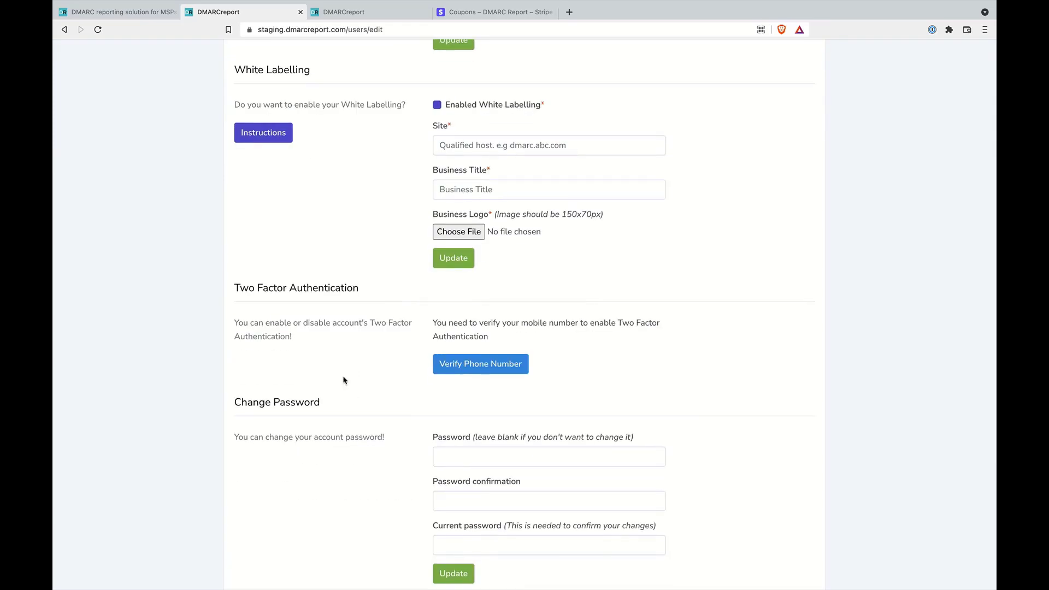
scroll(343, 381, "down", 4)
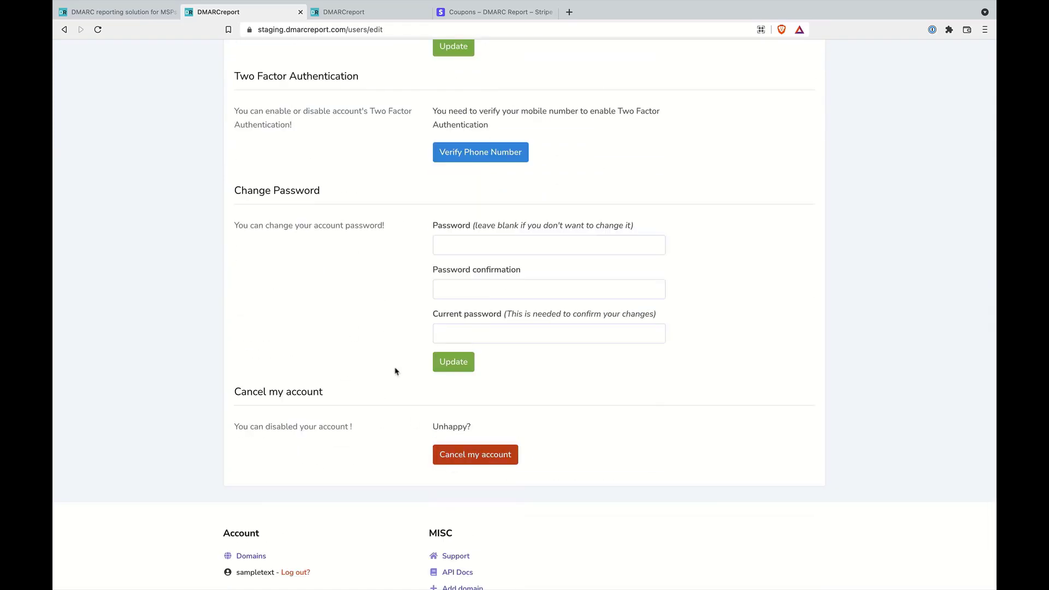
scroll(355, 271, "up", 10)
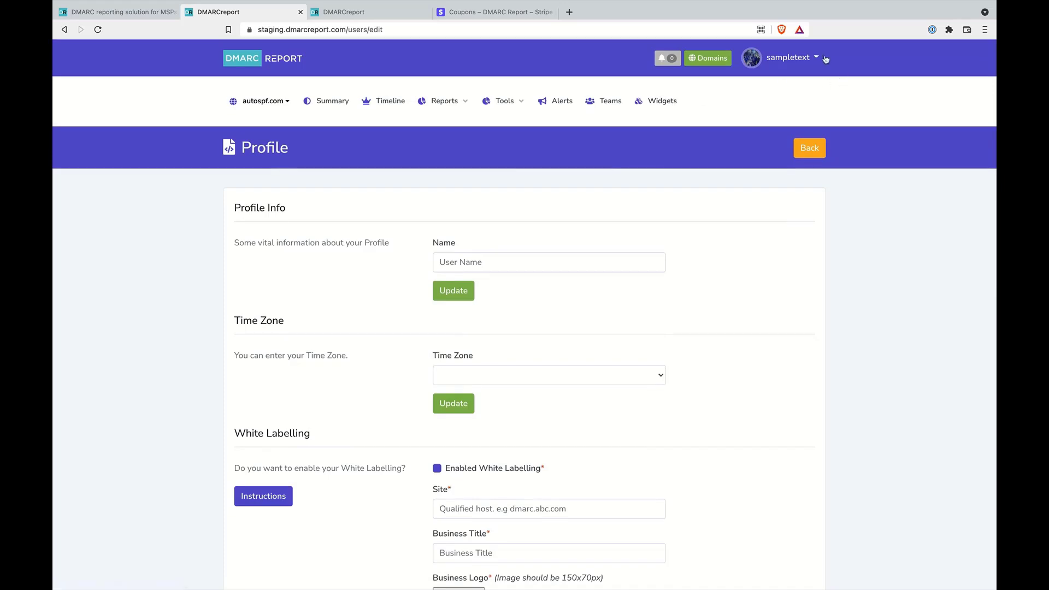
Step: Open the account's API tokens page and look through the full token list and the API Docs link
left_click(824, 58)
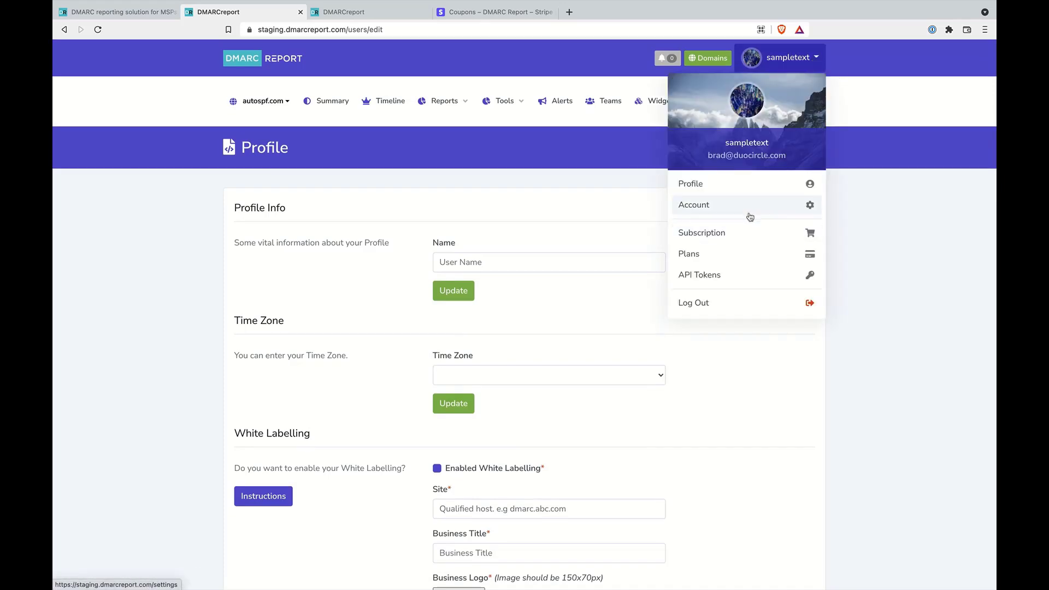
left_click(736, 275)
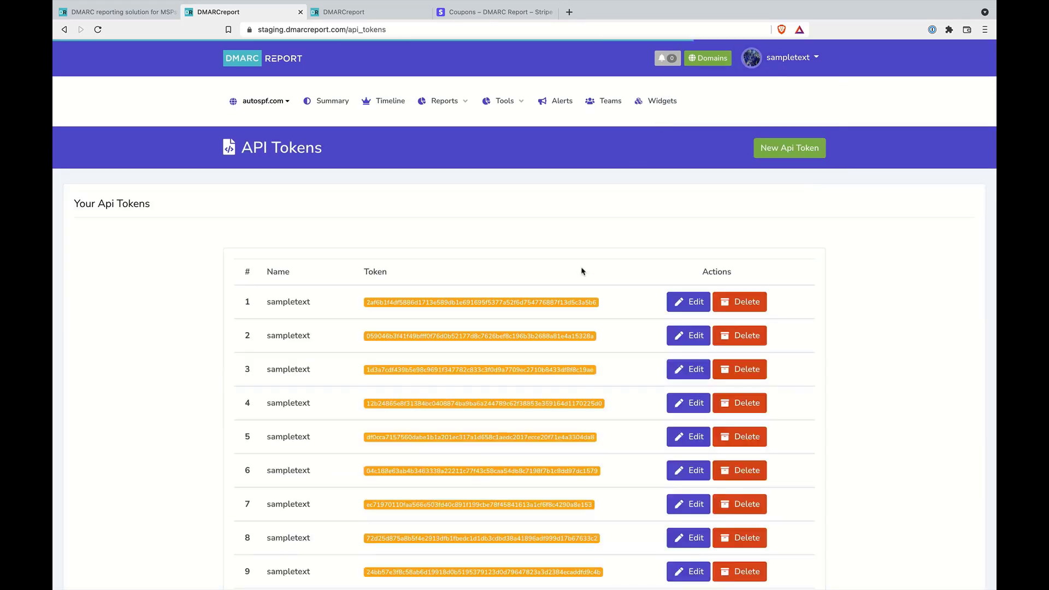
scroll(362, 346, "down", 20)
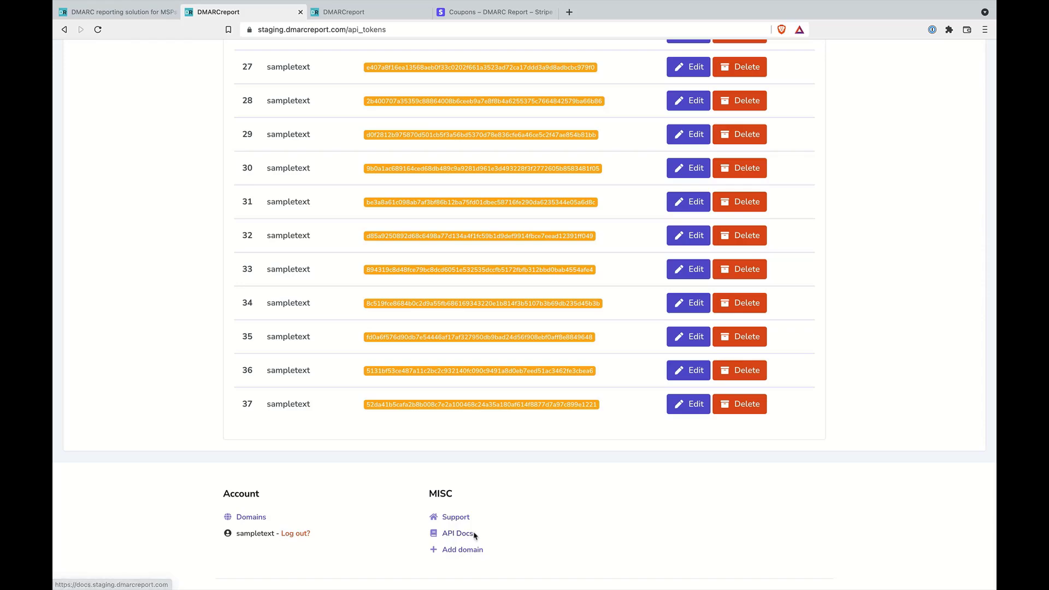
scroll(414, 297, "up", 9)
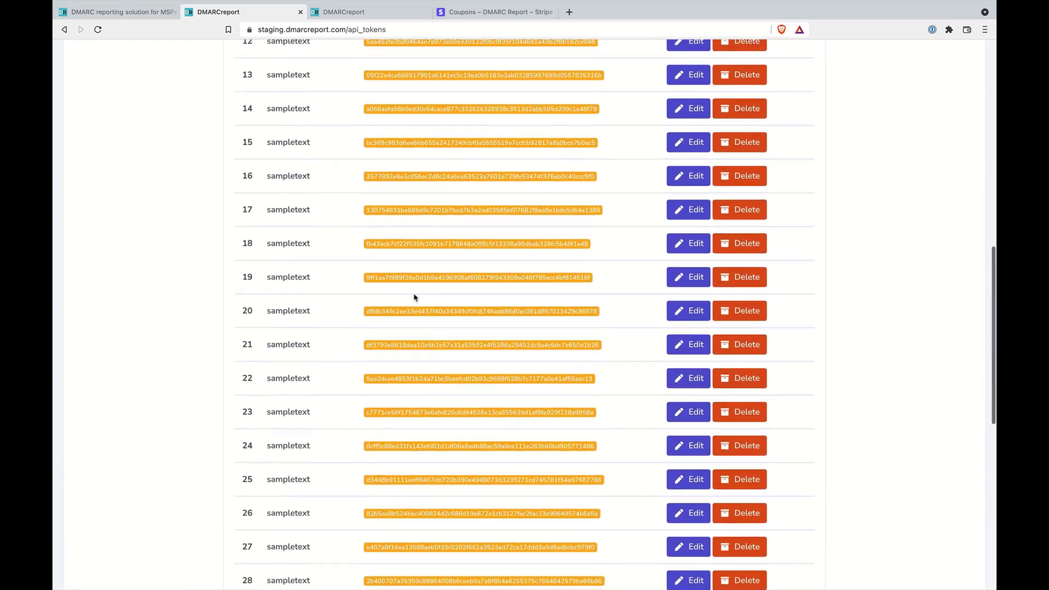
scroll(414, 296, "up", 10)
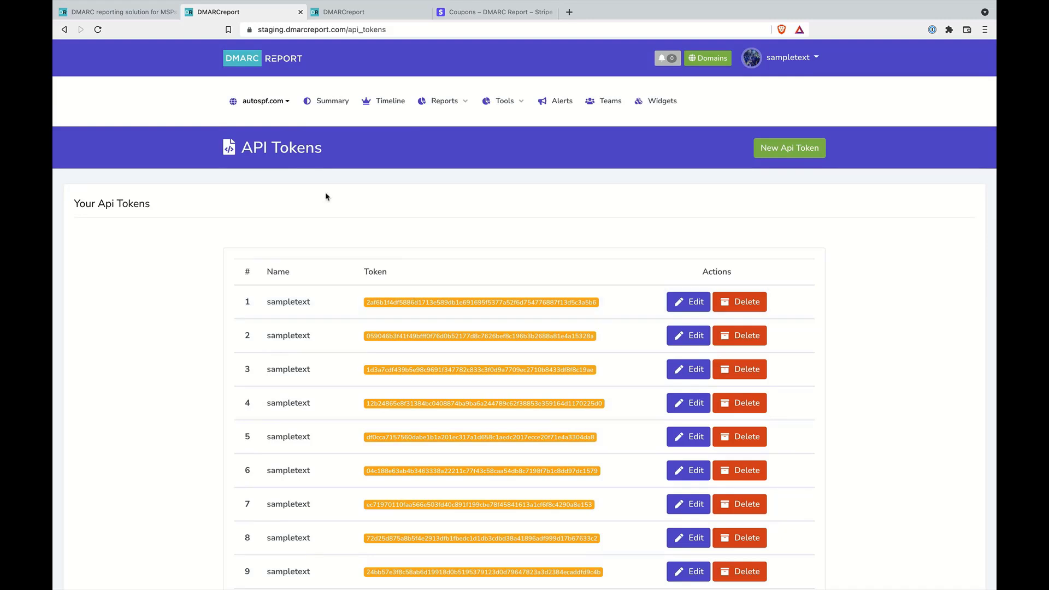
Step: Return to the domains overview, open autospf.com's aggregate reports, and list its DMARC-compliant messages by reporter
left_click(266, 61)
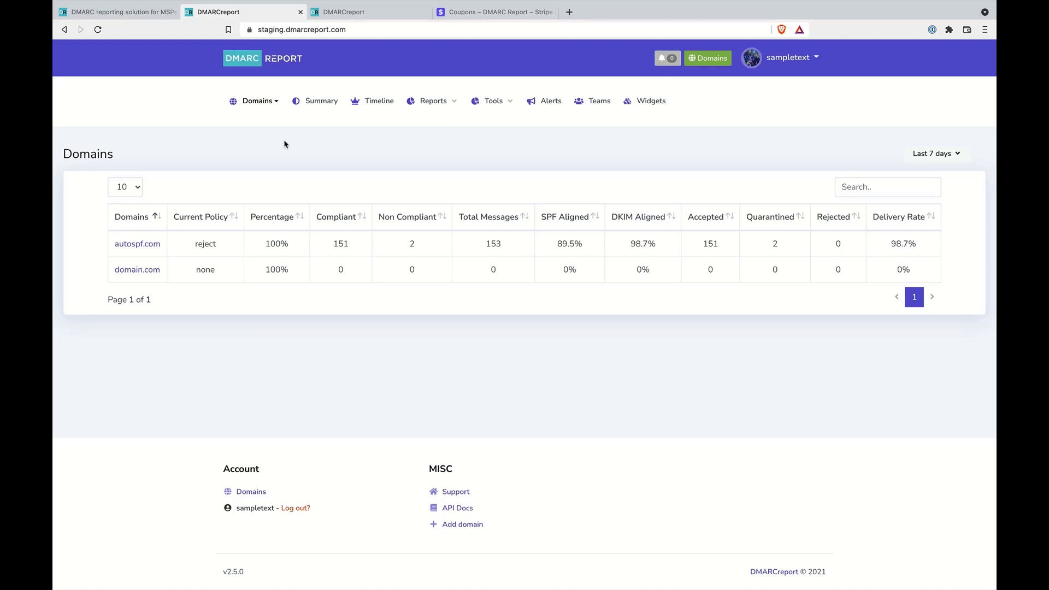
left_click(146, 245)
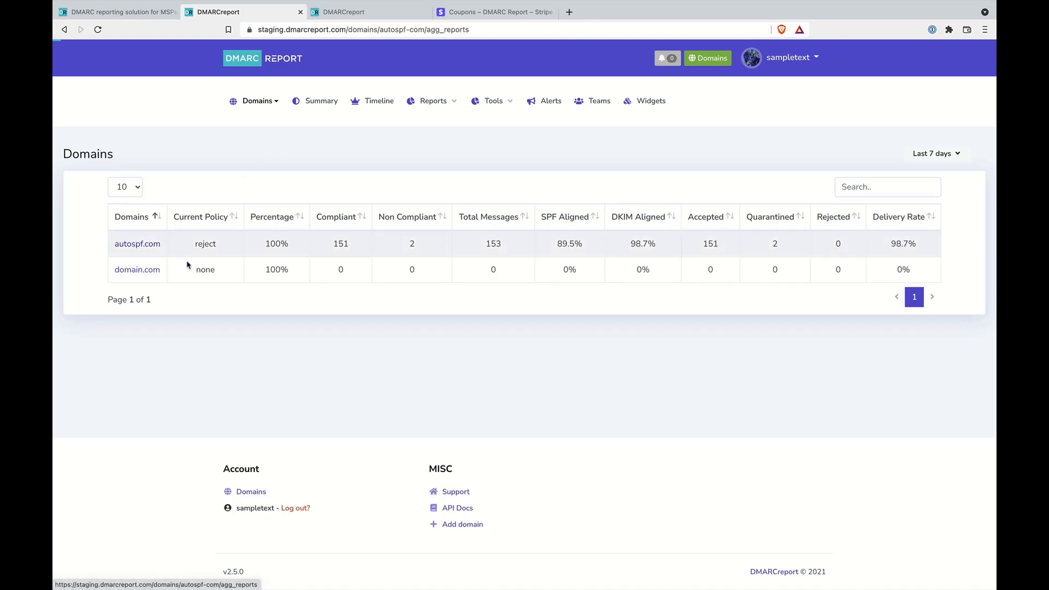
scroll(204, 344, "down", 3)
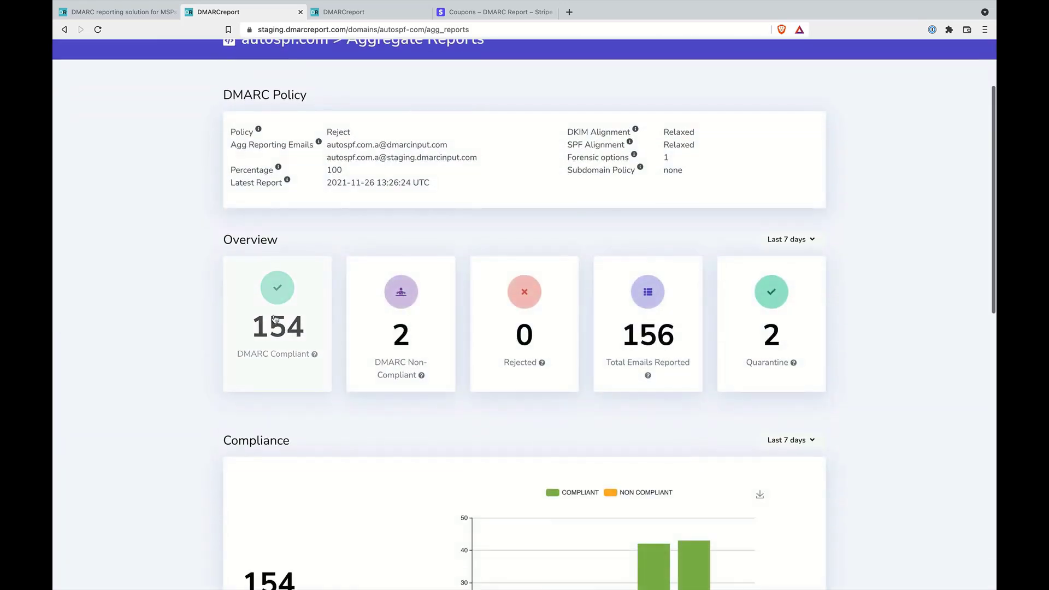
left_click(288, 352)
scroll(288, 354, "down", 5)
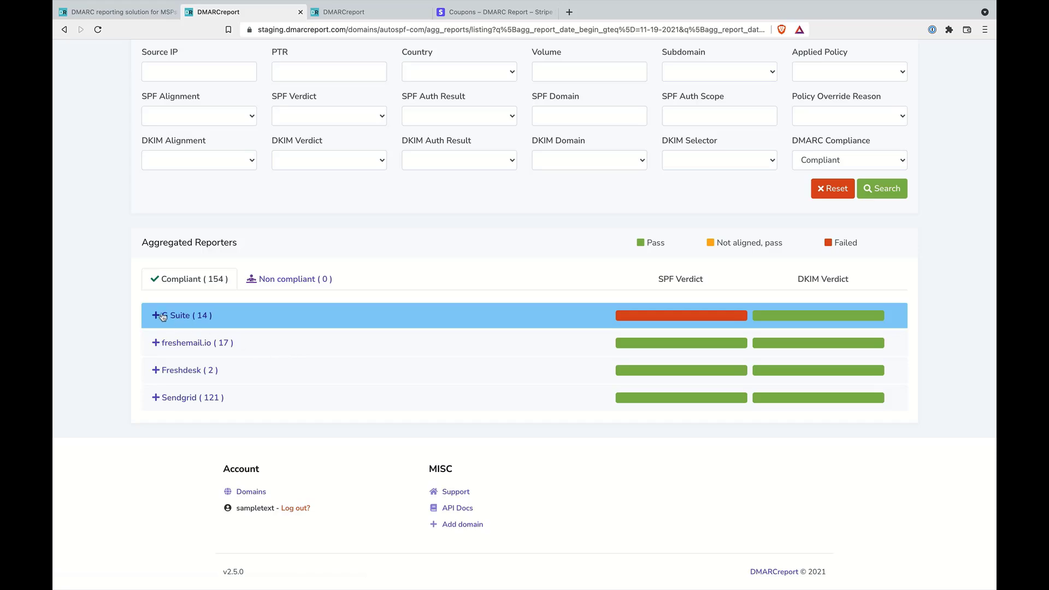
Step: Expand the freshemail.io source, review its SPF and DKIM details against the other sources, and collapse it again
left_click(156, 343)
scroll(167, 386, "down", 1)
scroll(167, 386, "down", 3)
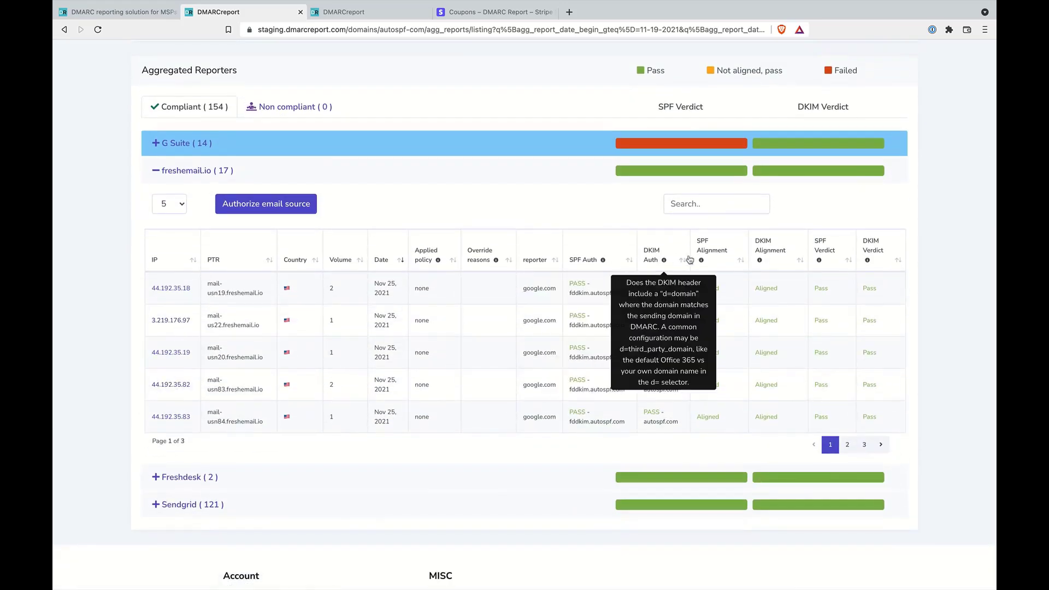
scroll(524, 301, "up", 6)
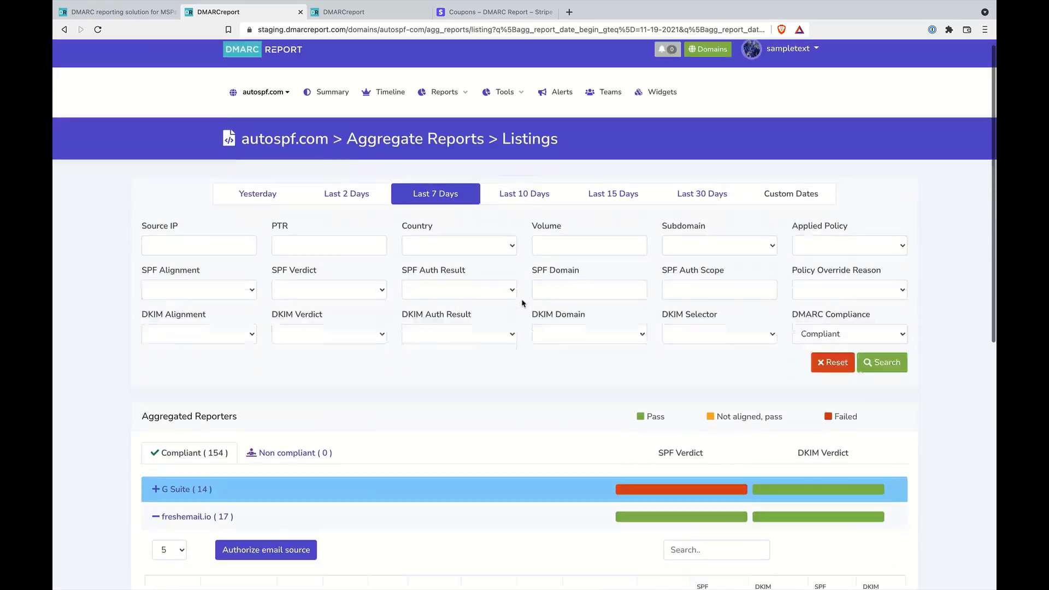
scroll(526, 300, "down", 2)
mouse_move(649, 374)
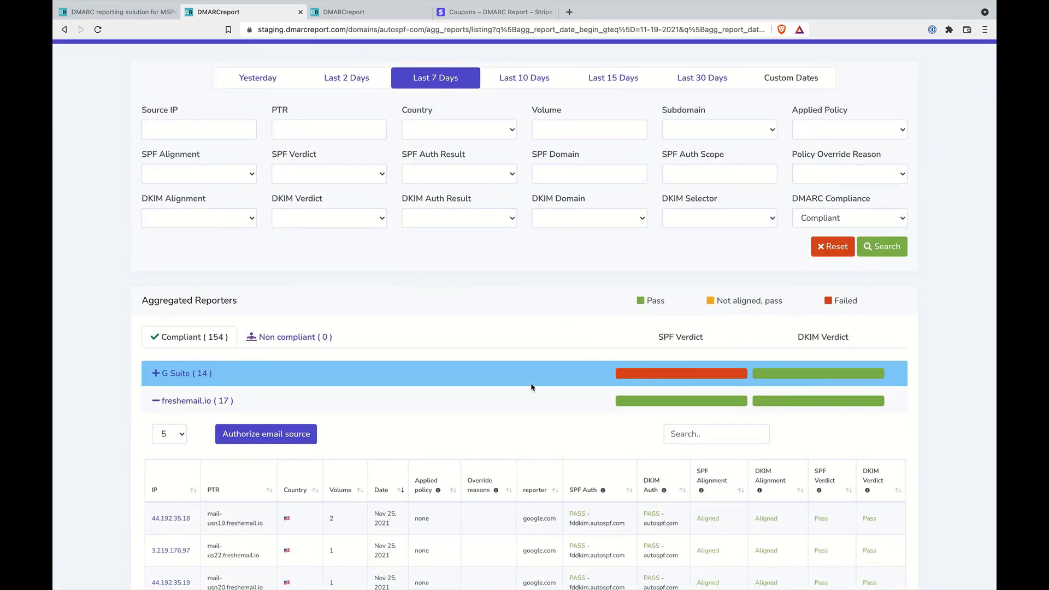
left_click(159, 400)
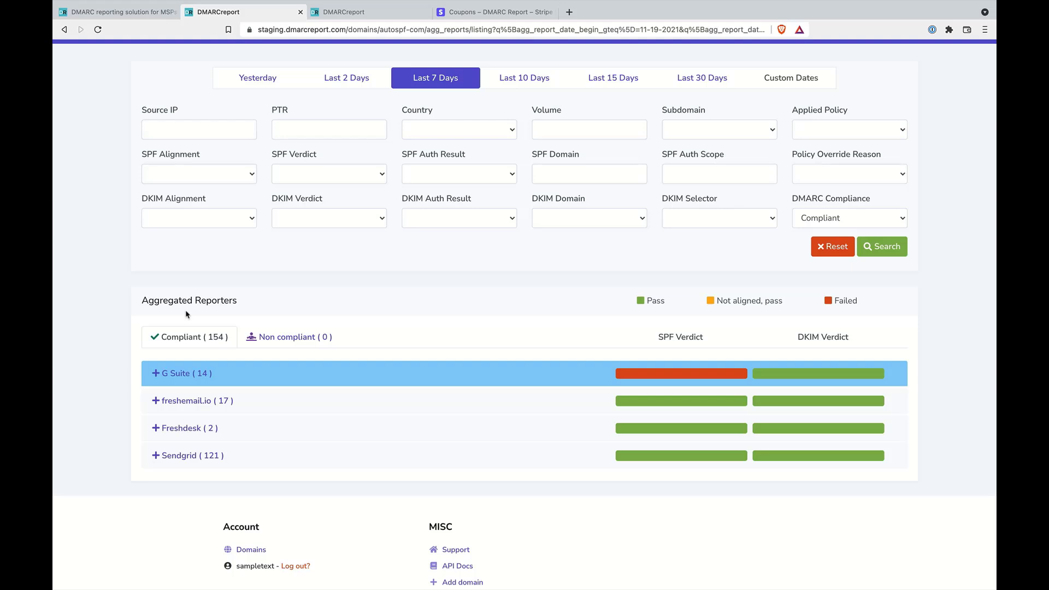
scroll(339, 304, "up", 3)
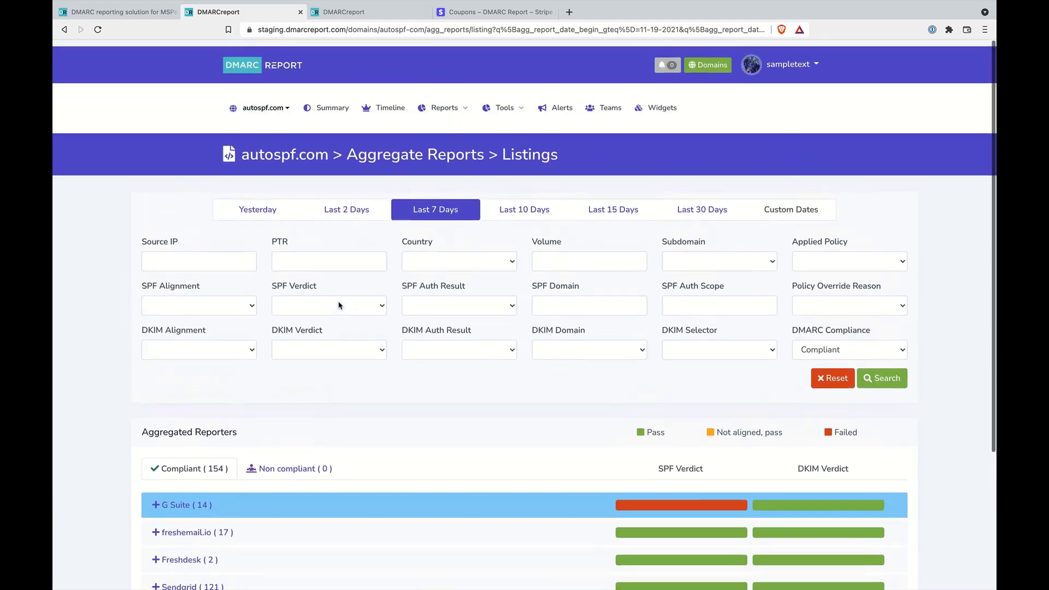